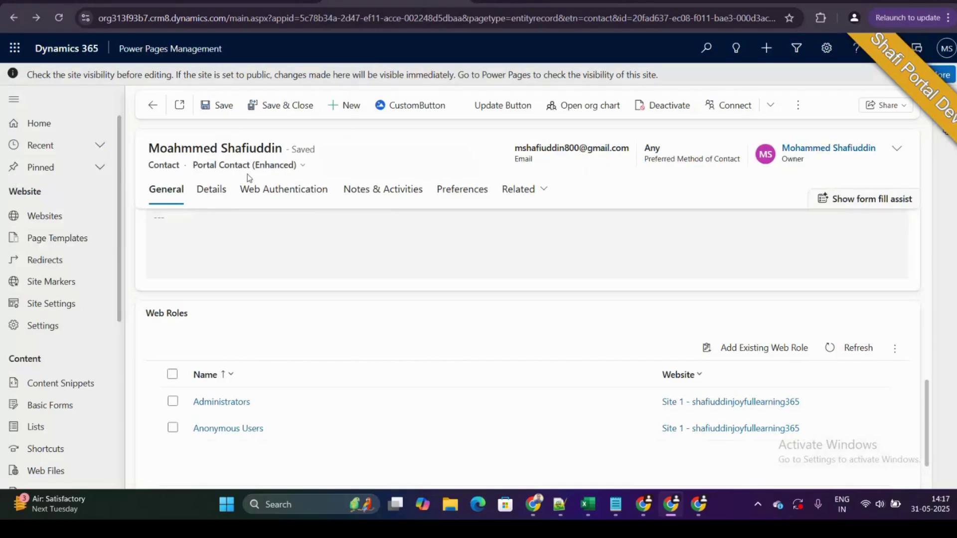
# Step: Look through the contact's Details section and its list of related tables for web roles
pyautogui.click(199, 196)
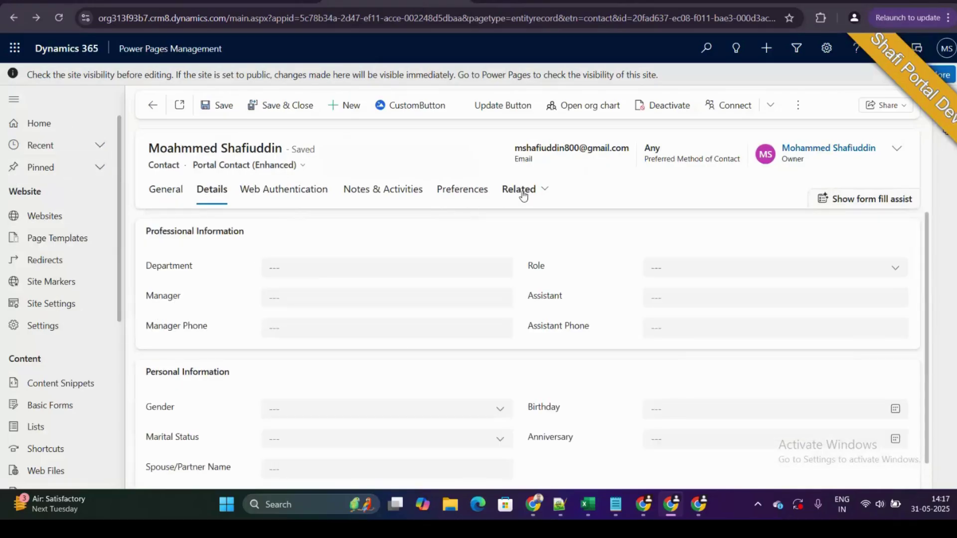
pyautogui.click(516, 189)
pyautogui.moveTo(680, 330)
pyautogui.mouseDown()
pyautogui.moveTo(690, 487)
pyautogui.moveTo(672, 316)
pyautogui.mouseUp()
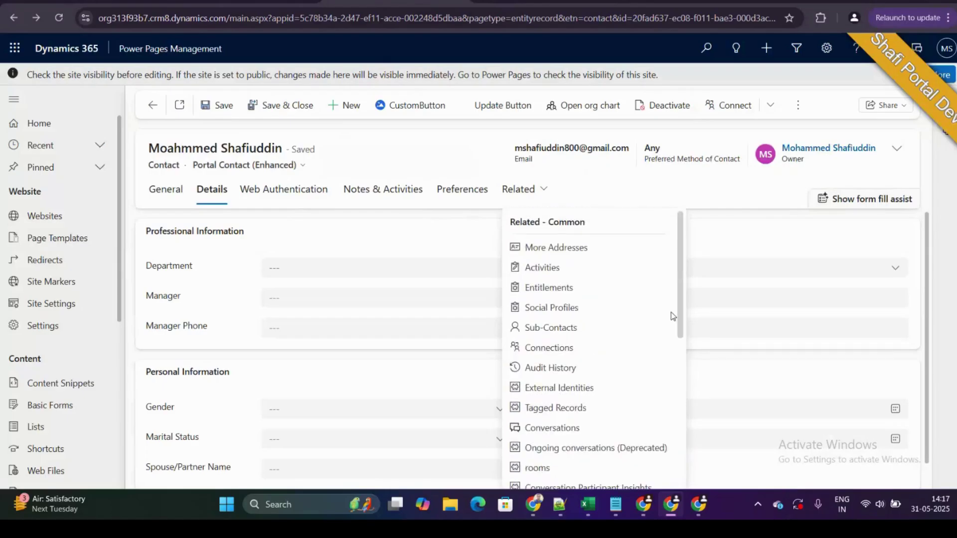
pyautogui.scroll(-5, 668, 323)
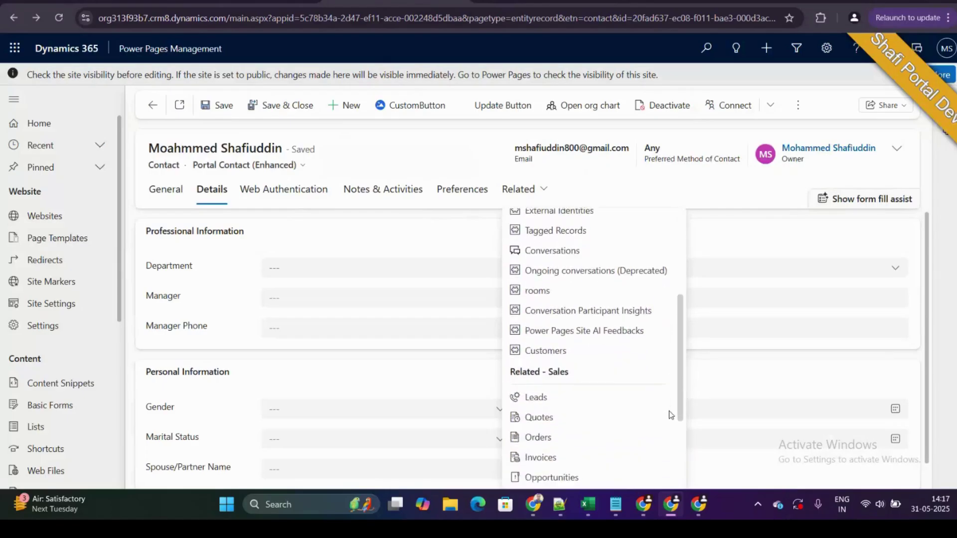
pyautogui.scroll(-4, 671, 437)
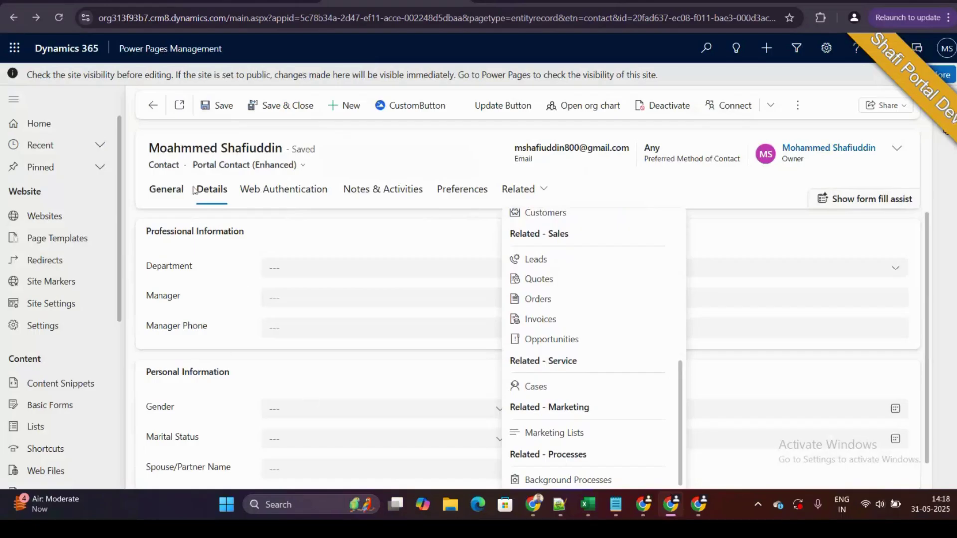
# Step: Show the contact in the Portal Contact (Enhanced) form and examine its Web Roles list
pyautogui.click(229, 169)
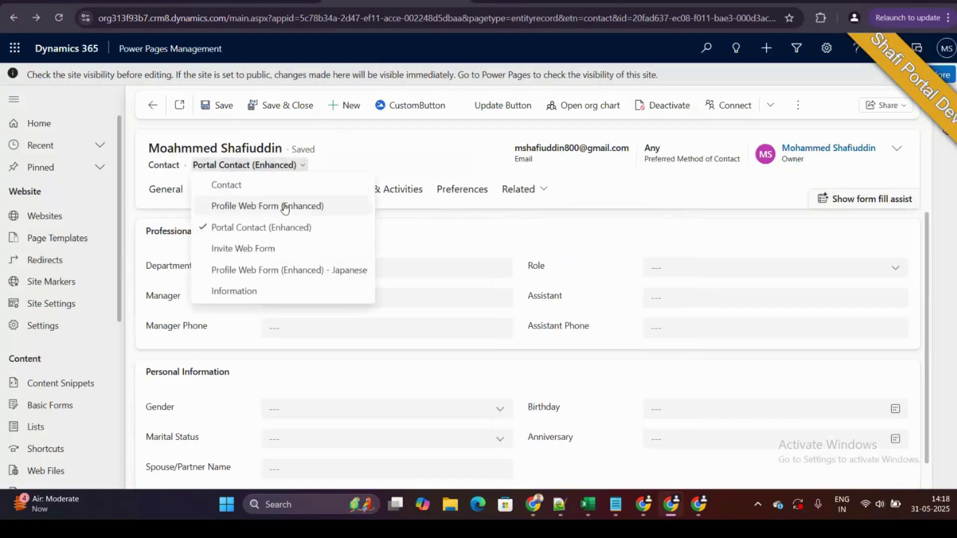
pyautogui.click(293, 235)
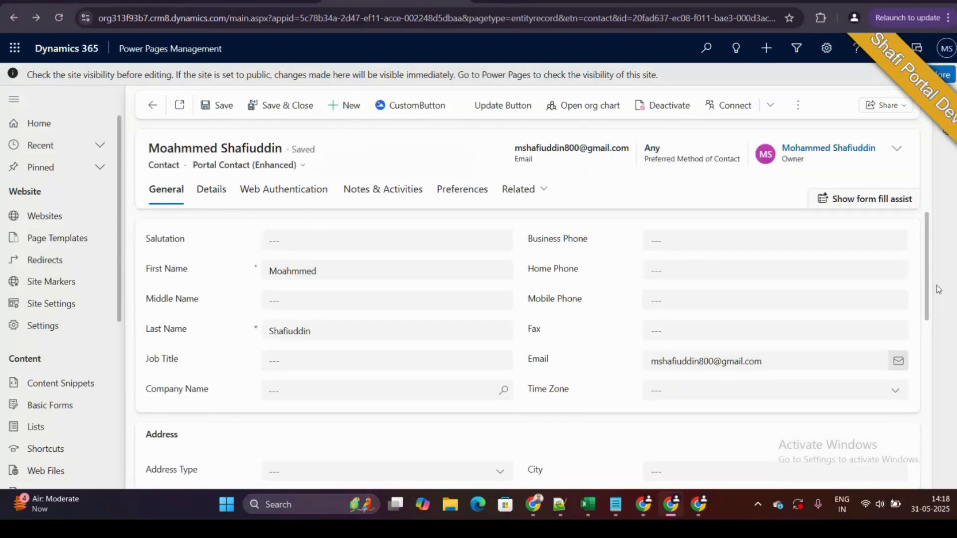
pyautogui.moveTo(928, 264); pyautogui.dragTo(953, 460)
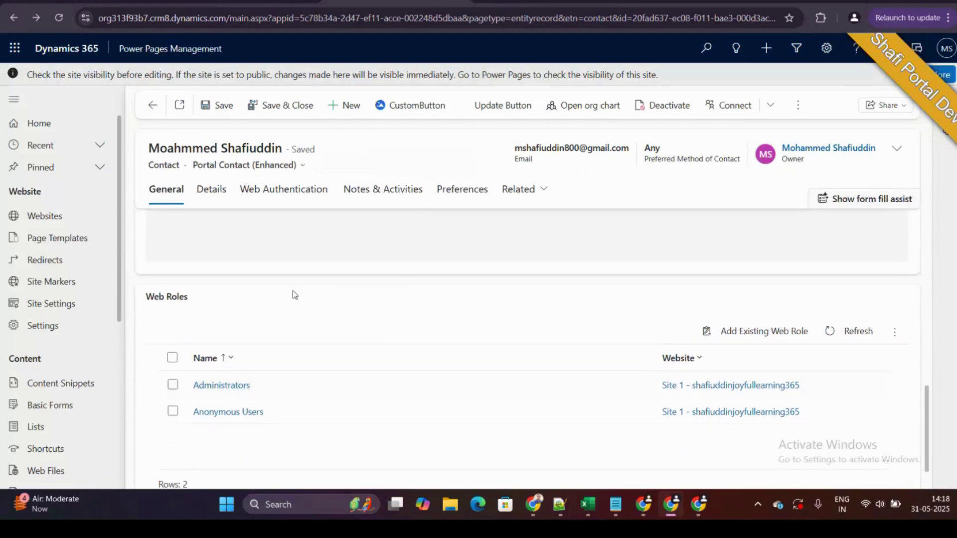
pyautogui.click(219, 351)
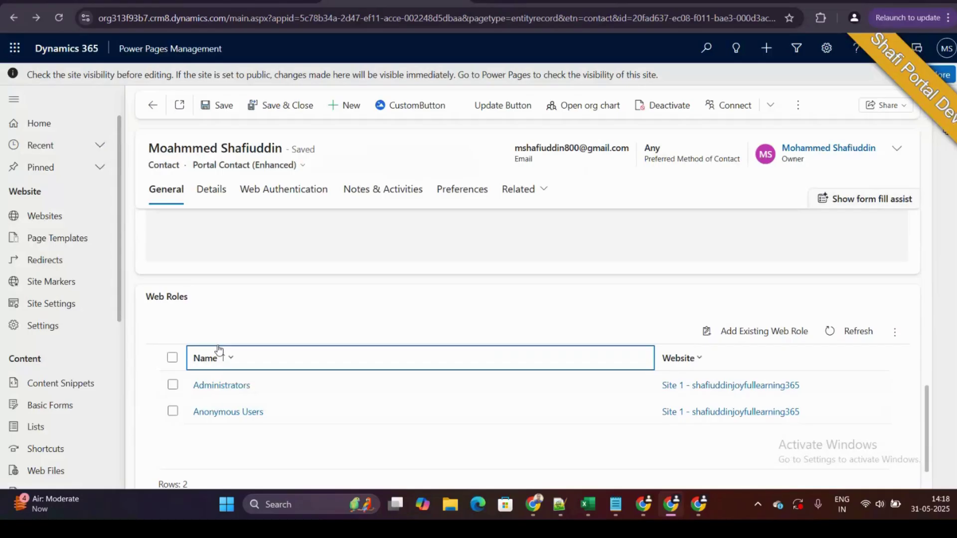
pyautogui.click(388, 299)
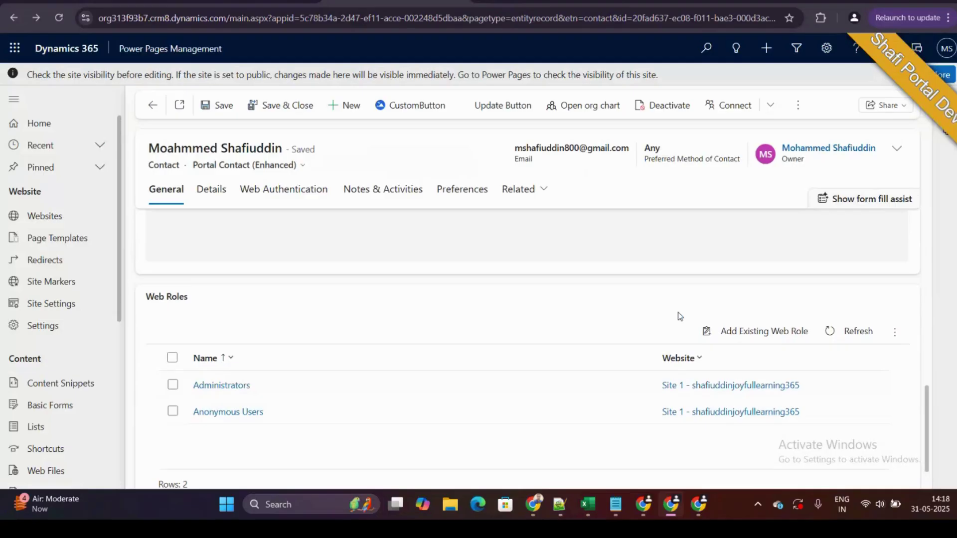
# Step: Remove the Anonymous Users web role from the contact
pyautogui.click(172, 412)
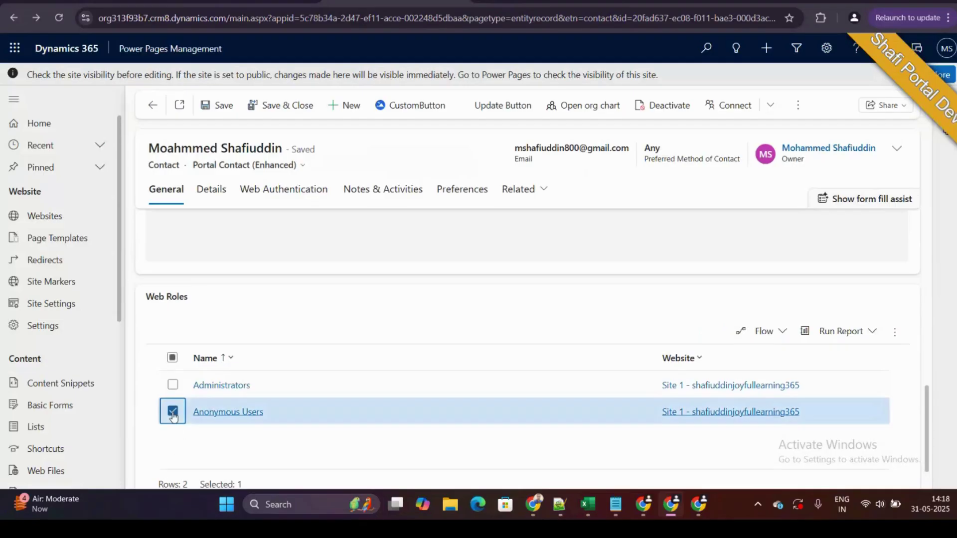
pyautogui.click(894, 332)
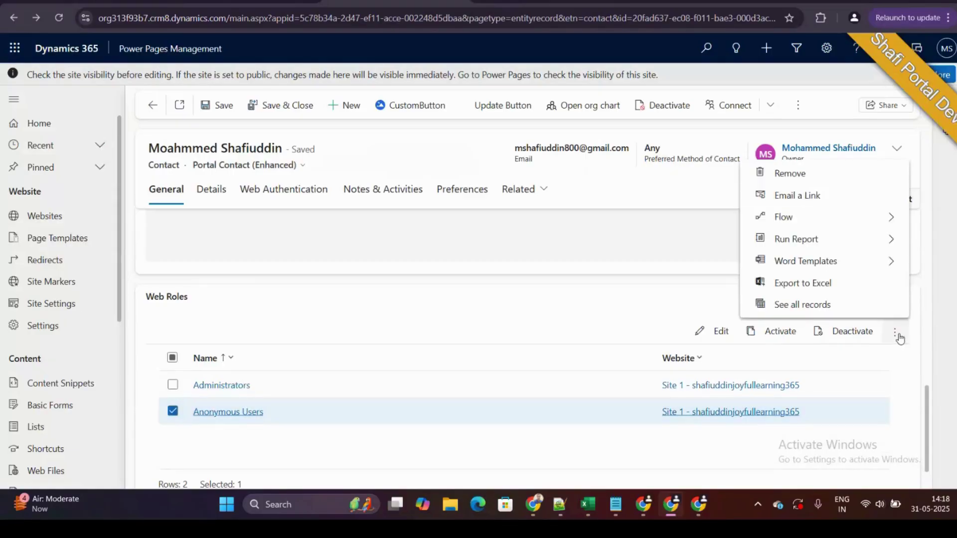
pyautogui.click(825, 179)
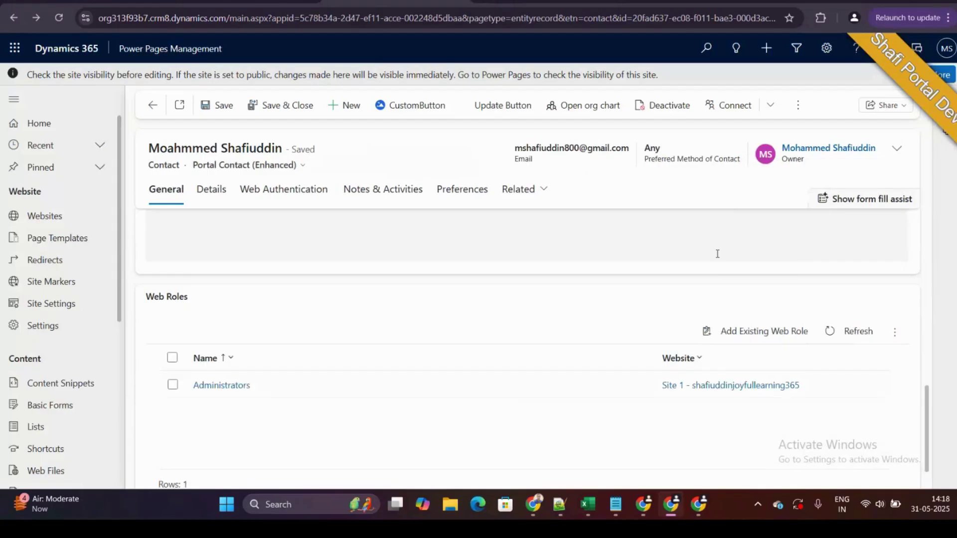
# Step: Add the existing Anonymous Users web role to the contact and refresh the Web Roles list
pyautogui.click(788, 329)
pyautogui.click(760, 149)
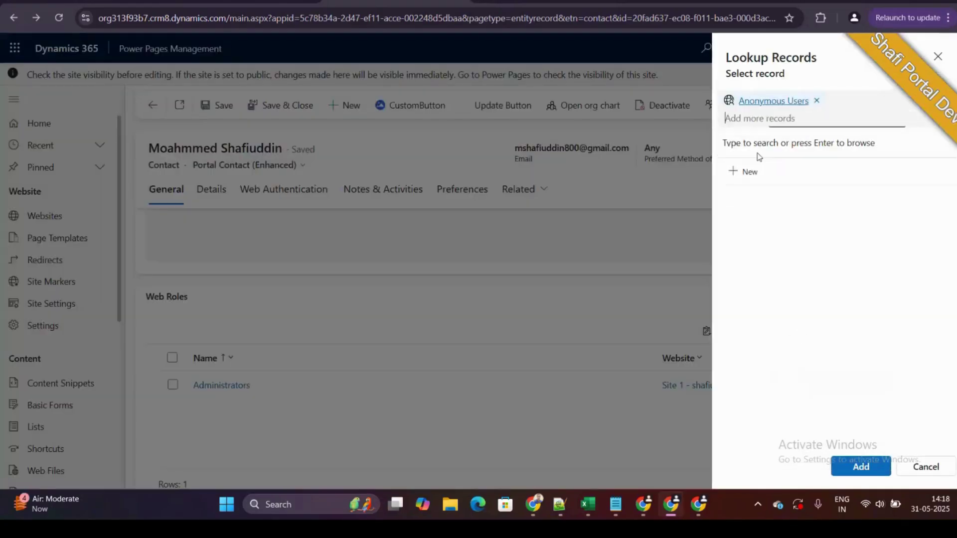
pyautogui.click(860, 467)
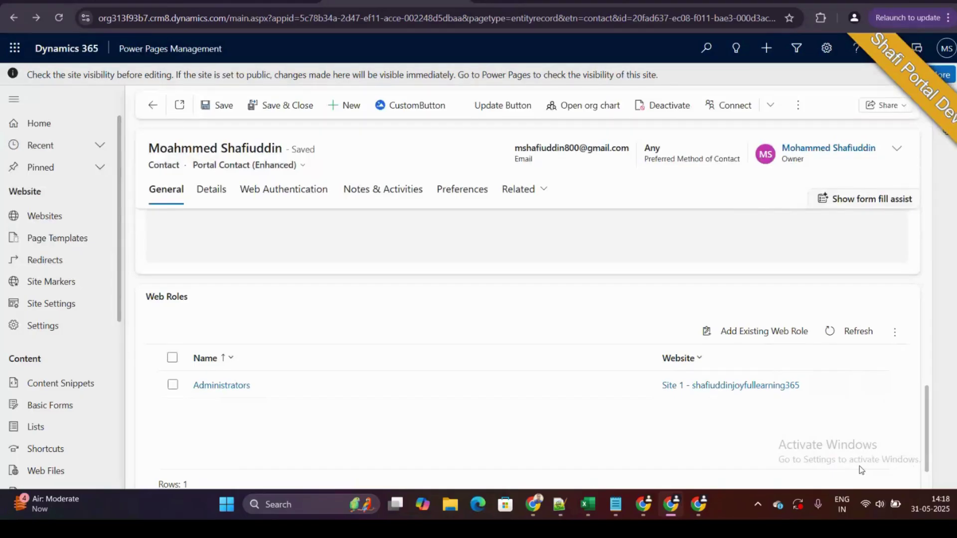
pyautogui.click(834, 342)
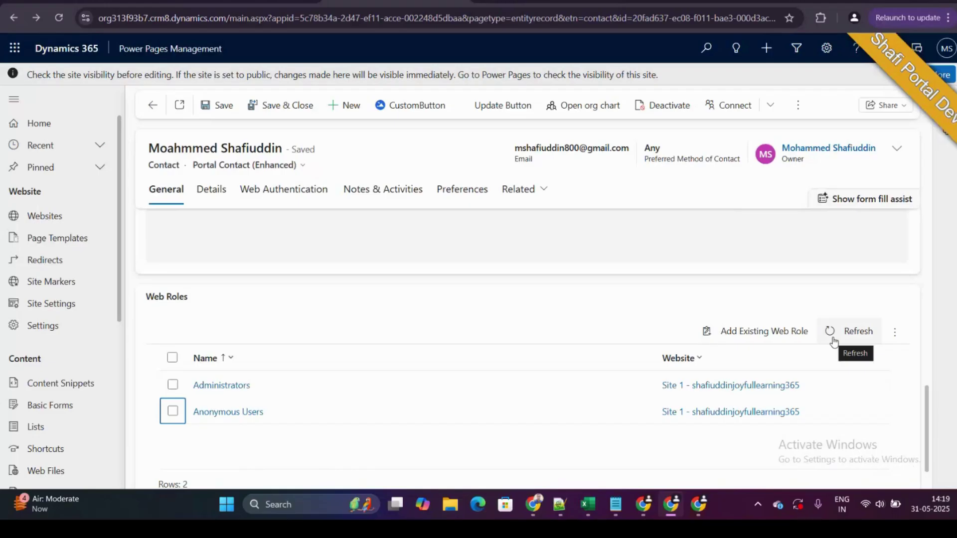
# Step: Switch to Power Automate and start a blank instant cloud flow, skipping the flow name and trigger choice
pyautogui.click(210, 1)
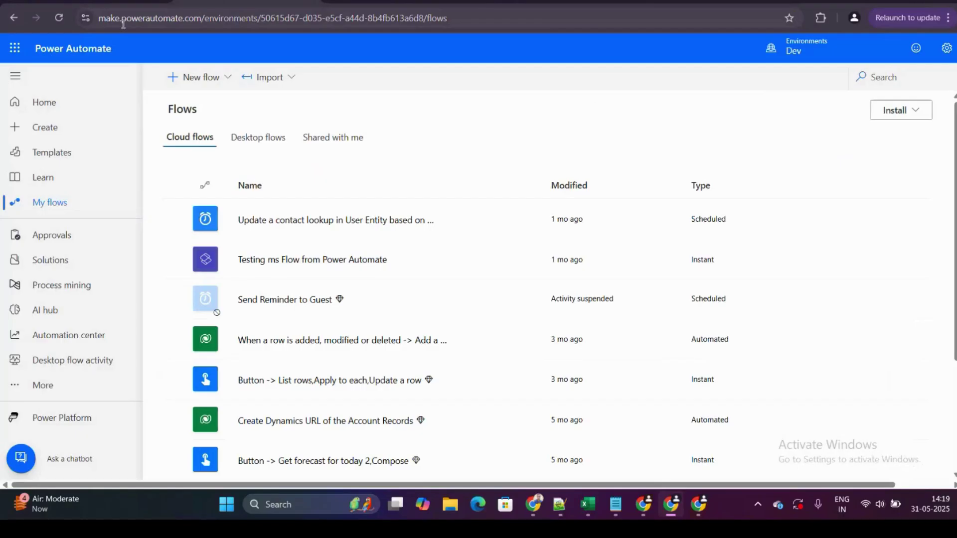
pyautogui.click(213, 81)
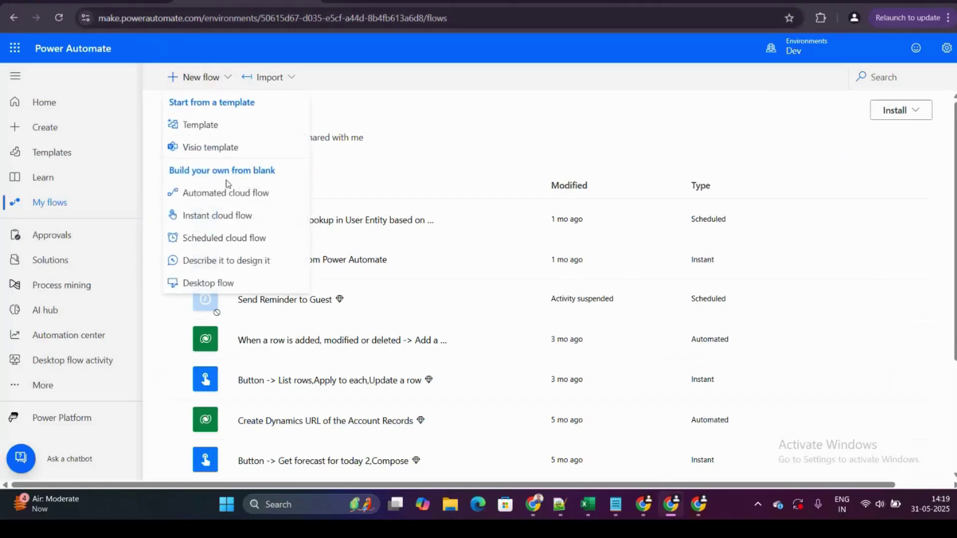
pyautogui.click(229, 218)
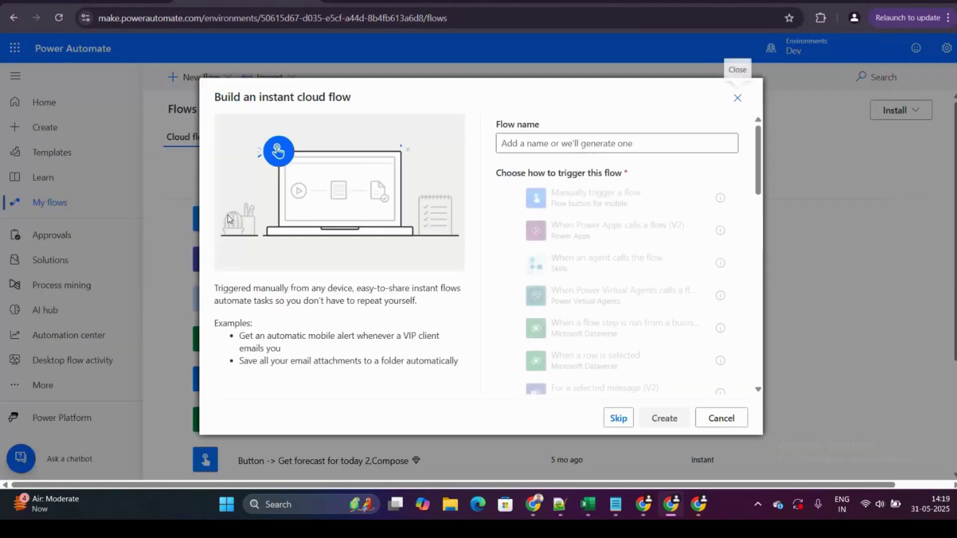
pyautogui.click(618, 418)
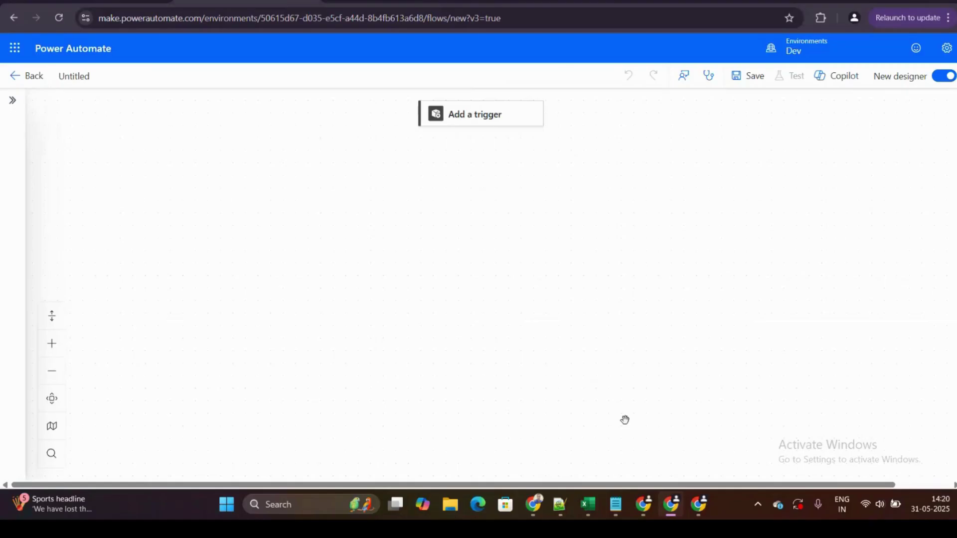
# Step: Search the triggers for "button" and add the Manually trigger a flow trigger
pyautogui.click(482, 119)
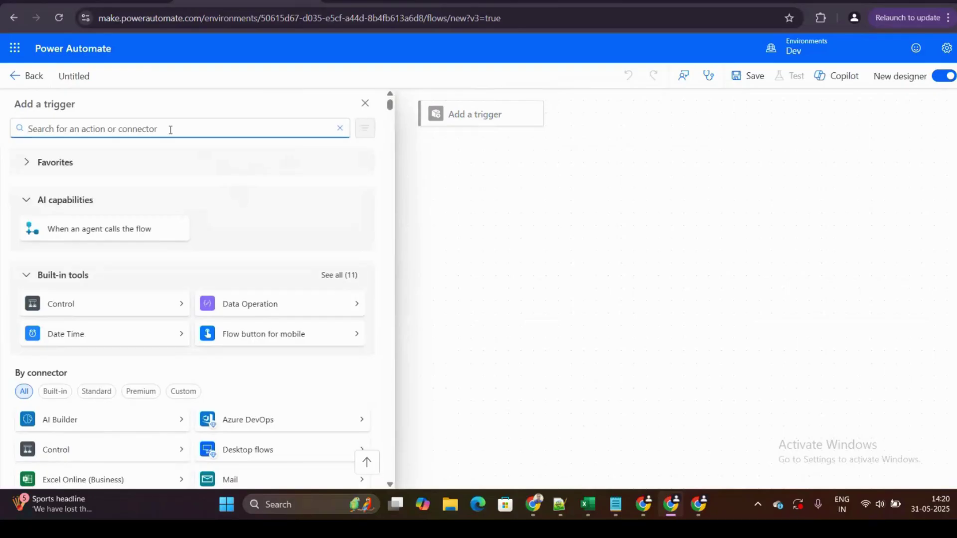
pyautogui.write('but')
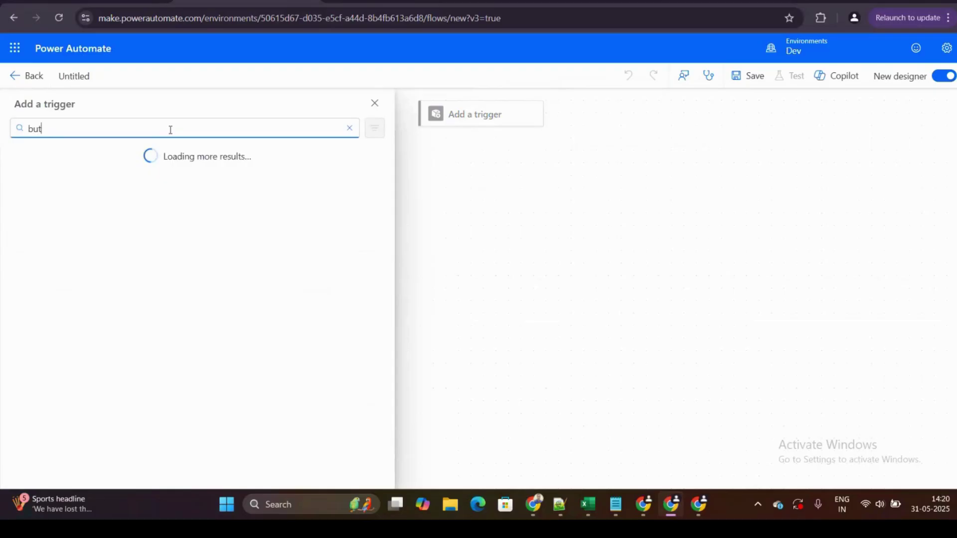
pyautogui.write('ton')
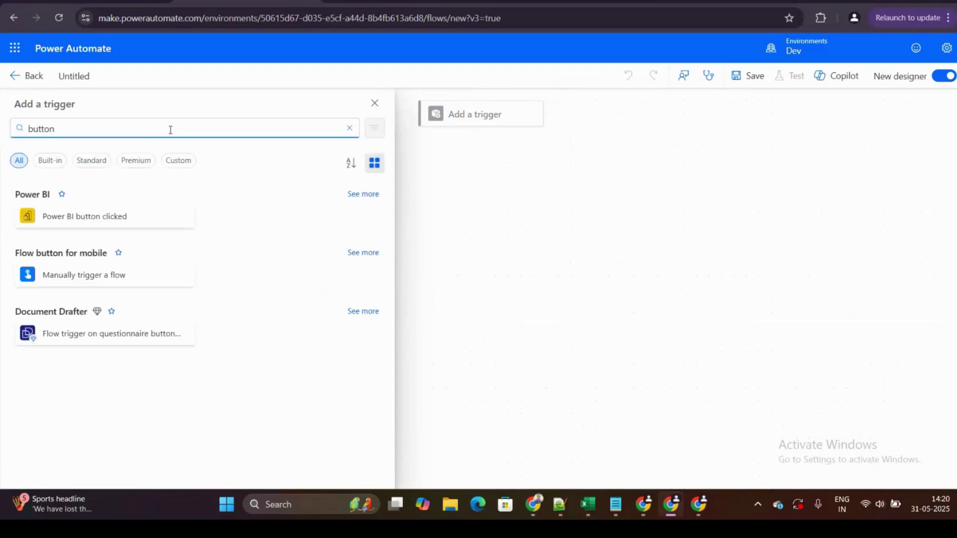
pyautogui.click(108, 277)
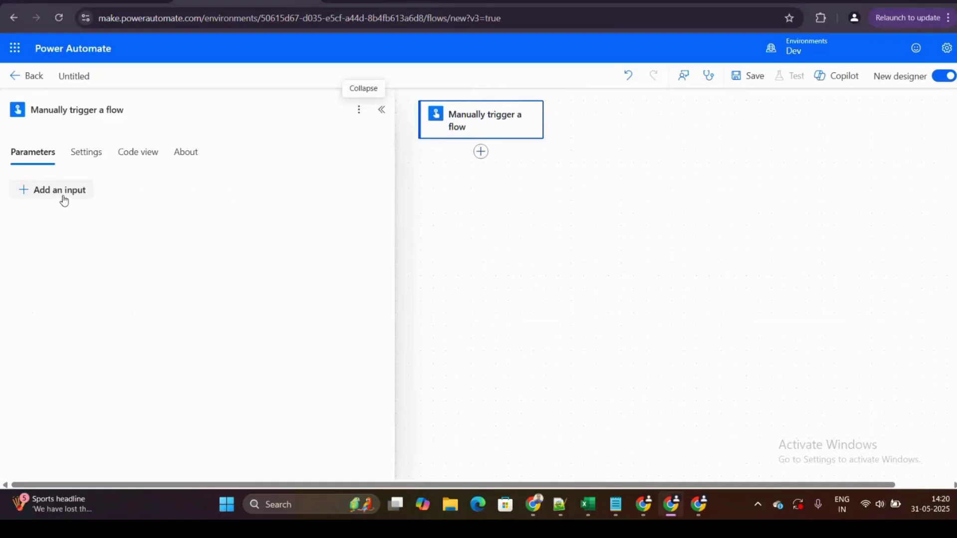
# Step: Check the contact record's web roles in Dynamics 365, then add a text input named Contact Guid to the flow's manual trigger
pyautogui.click(412, 1)
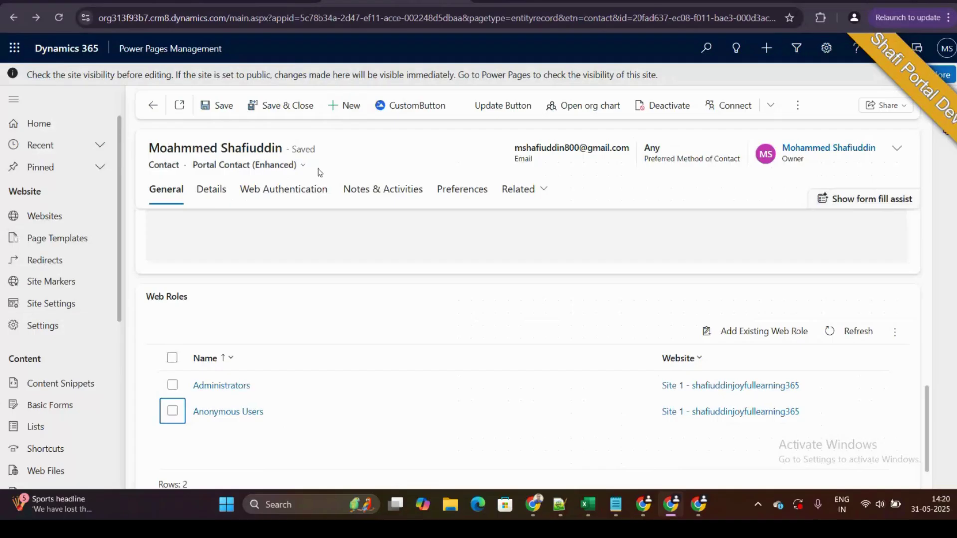
pyautogui.click(210, 1)
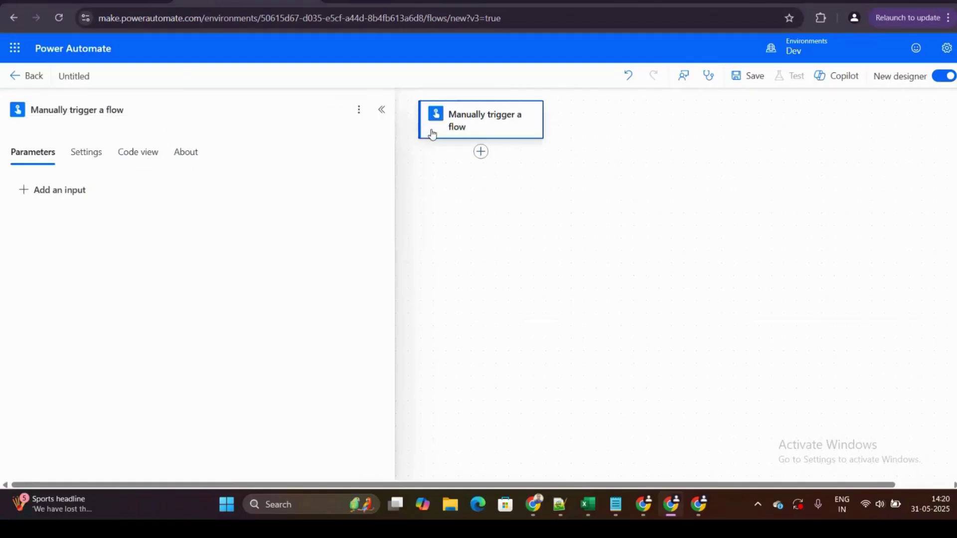
pyautogui.click(72, 193)
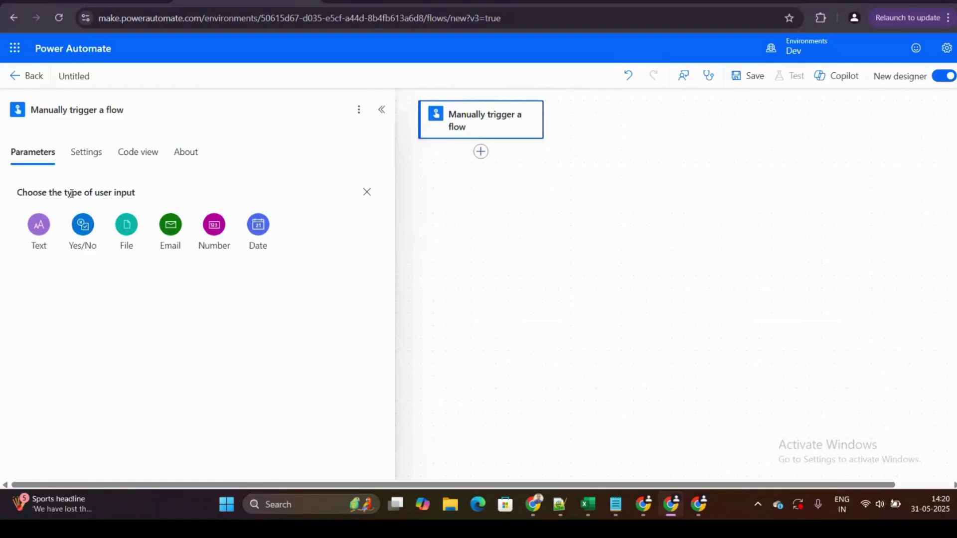
pyautogui.click(40, 227)
pyautogui.moveTo(63, 191); pyautogui.dragTo(26, 192)
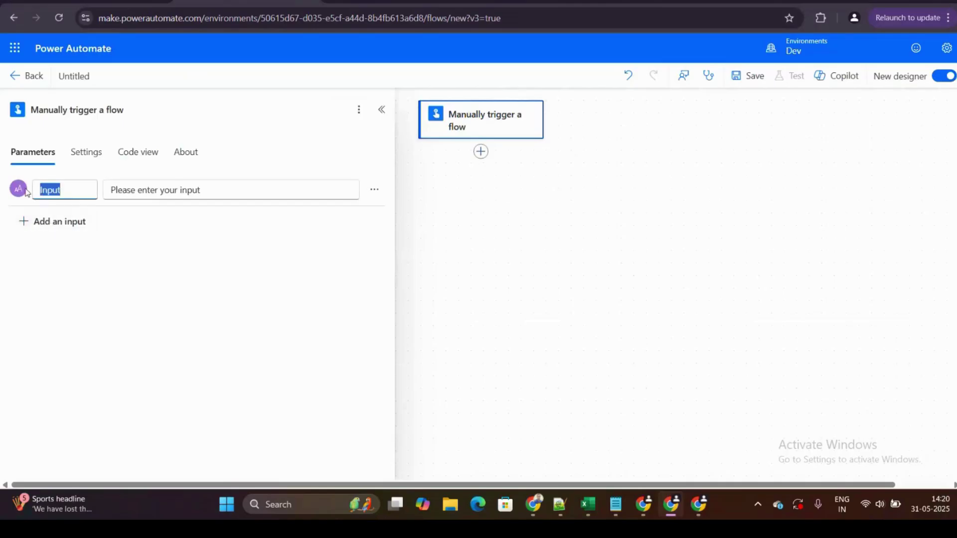
pyautogui.press('BackSpace')
pyautogui.write('Con')
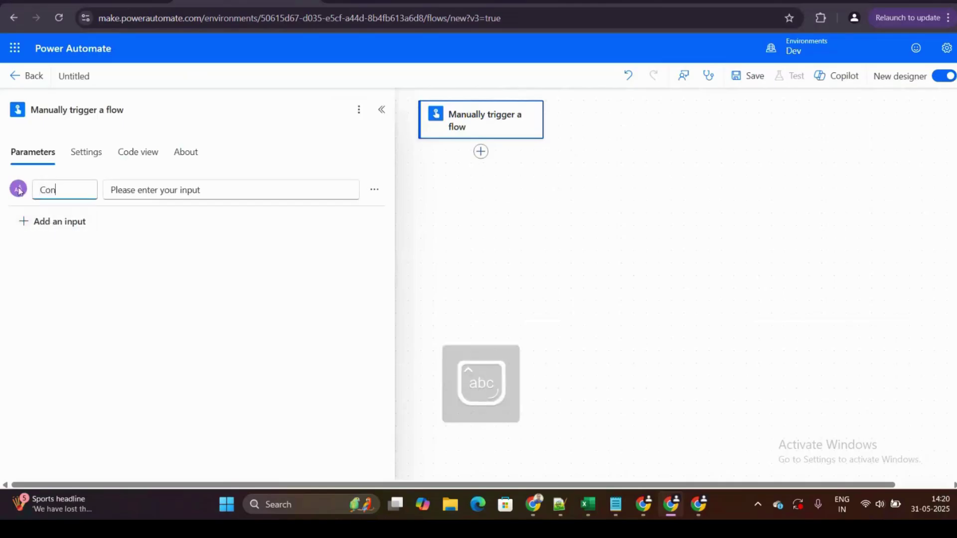
pyautogui.write('tact Guid')
pyautogui.click(114, 255)
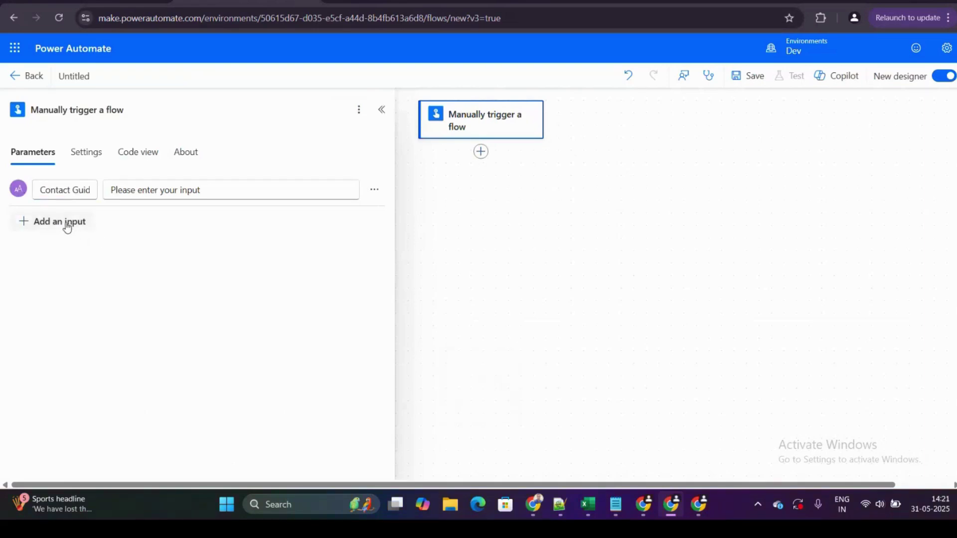
# Step: Add a second text input named Web Role Guid to the manual trigger and close its settings
pyautogui.click(65, 222)
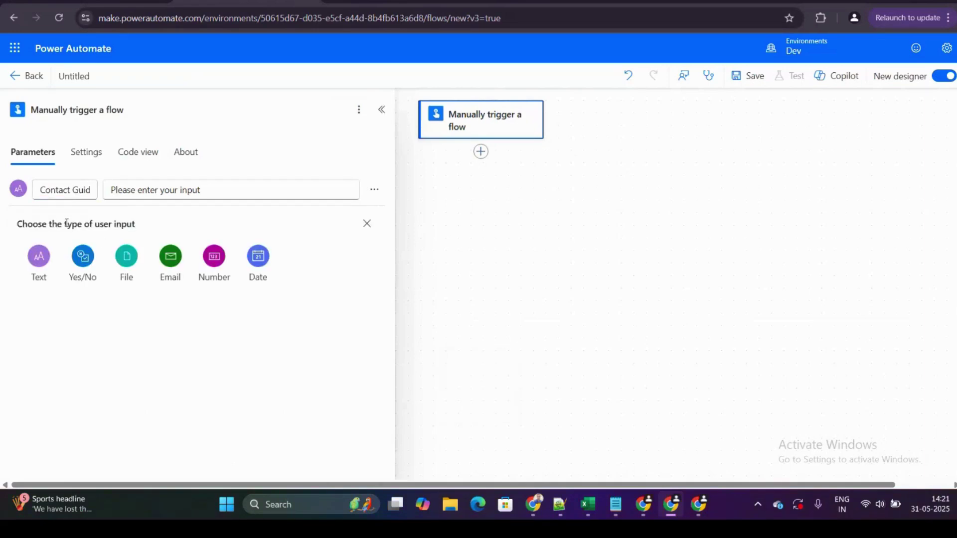
pyautogui.click(38, 255)
pyautogui.click(63, 222)
pyautogui.moveTo(64, 222); pyautogui.dragTo(16, 225)
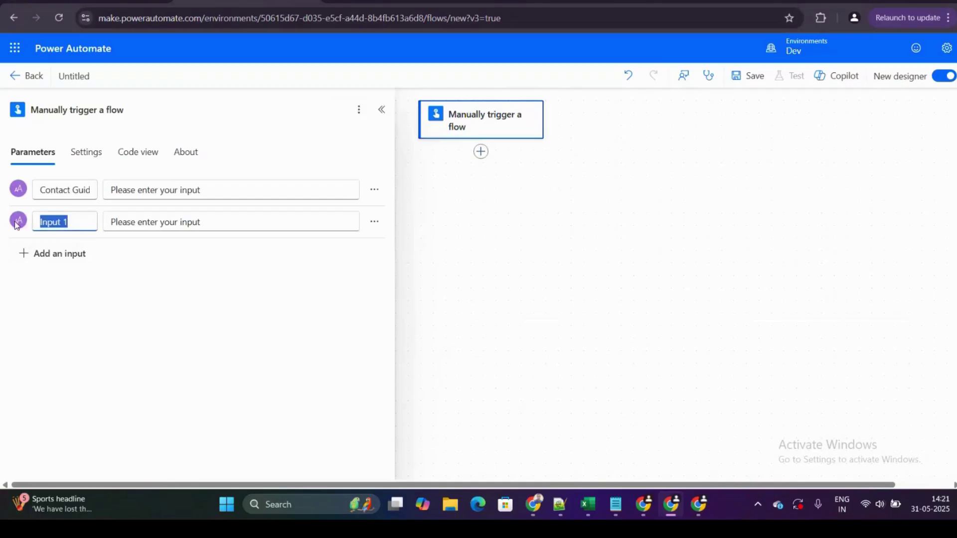
pyautogui.press('BackSpace')
pyautogui.write('Web ')
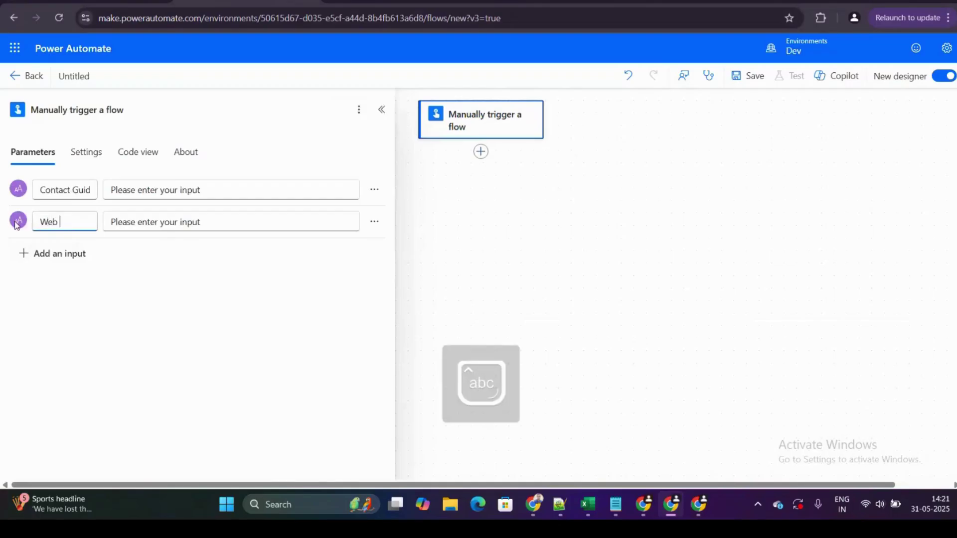
pyautogui.write('Role Guid')
pyautogui.click(88, 297)
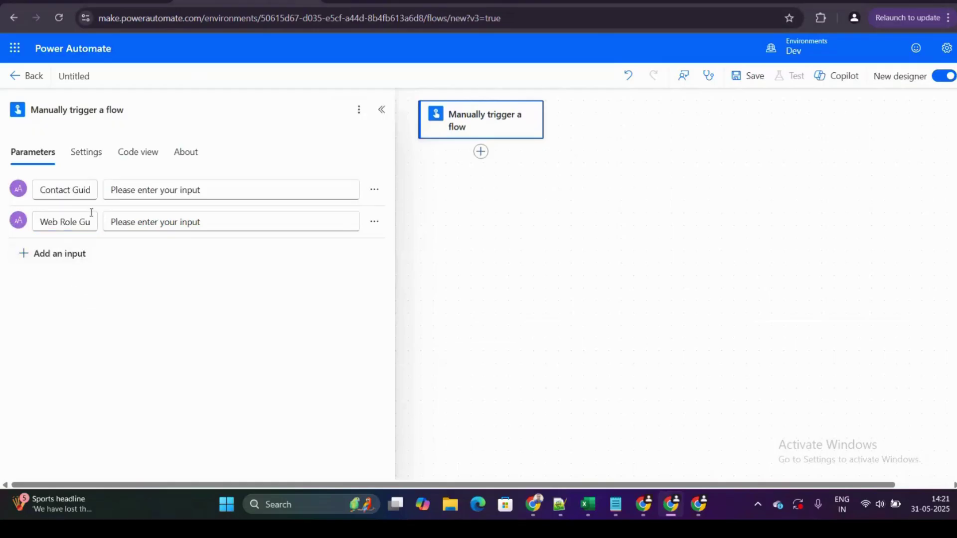
pyautogui.click(426, 171)
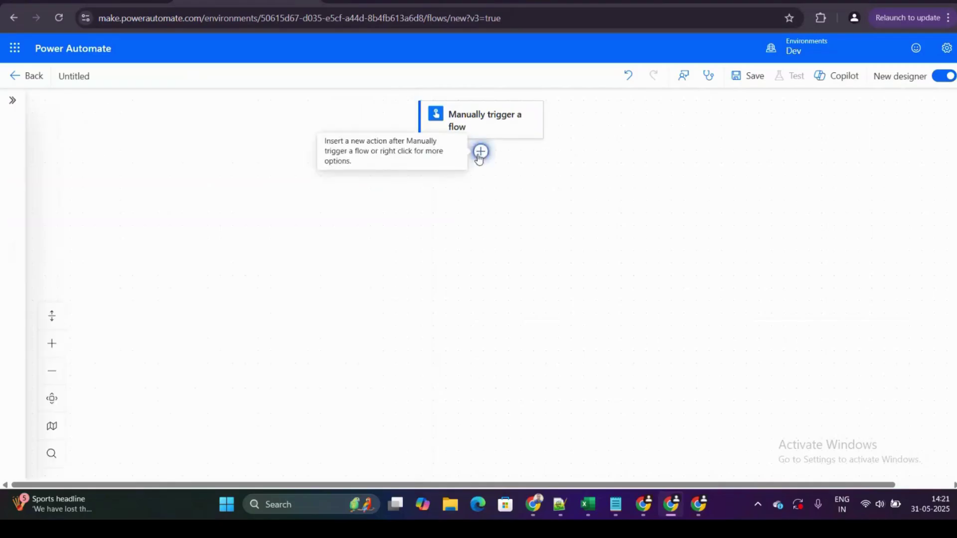
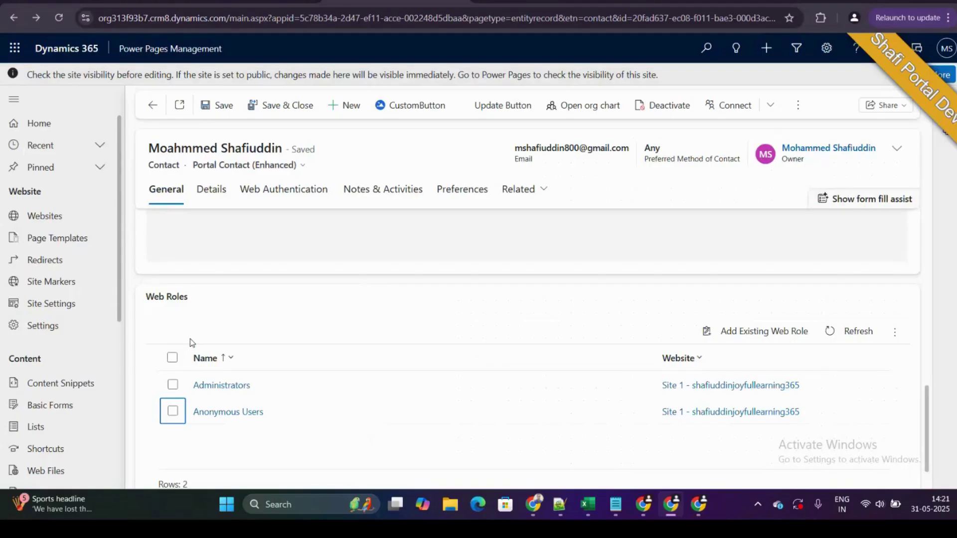
pyautogui.click(182, 420)
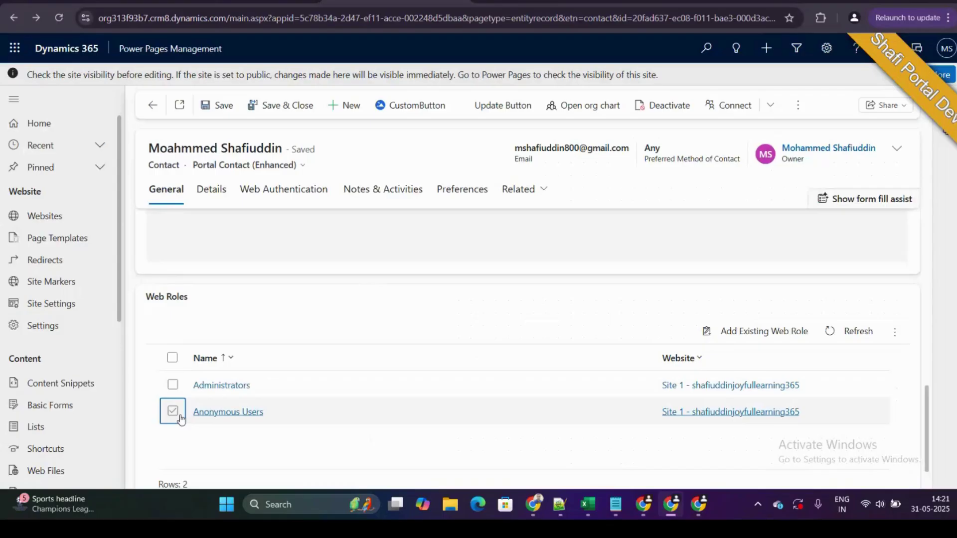
pyautogui.click(180, 419)
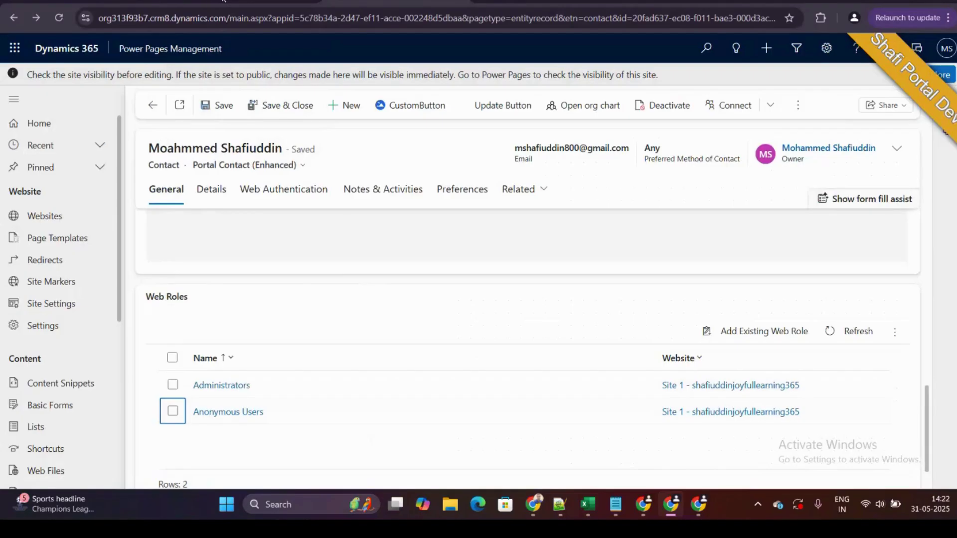
# Step: Switch to Power Automate, search the actions for "microsoft dat" and add Microsoft Dataverse's Get a row by ID after the trigger
pyautogui.click(223, 1)
pyautogui.click(140, 130)
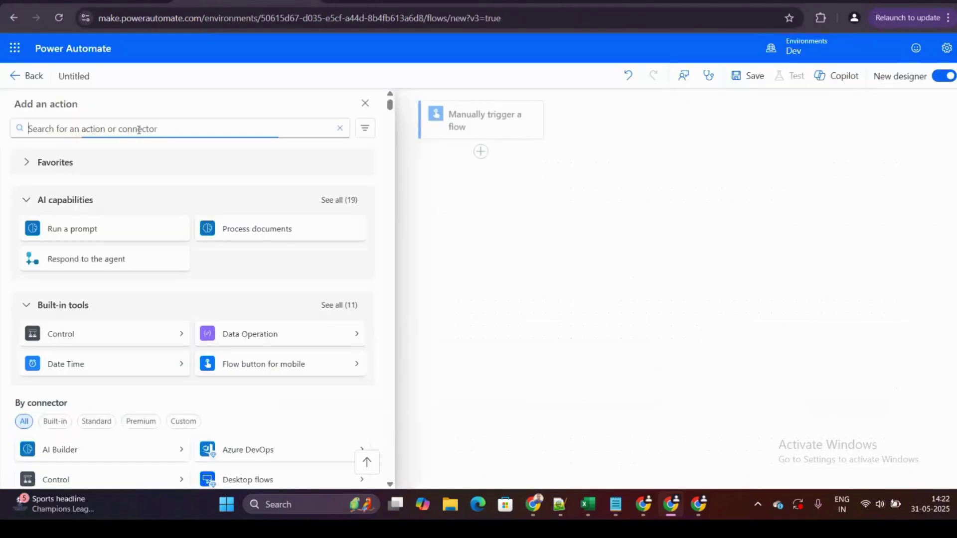
pyautogui.write('micro')
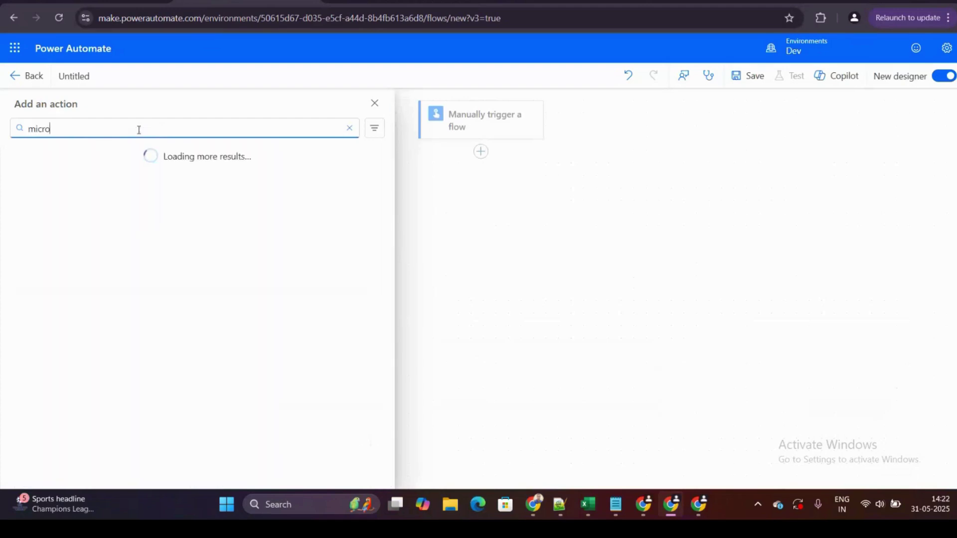
pyautogui.write('soft d')
pyautogui.press('capslock')
pyautogui.write('A')
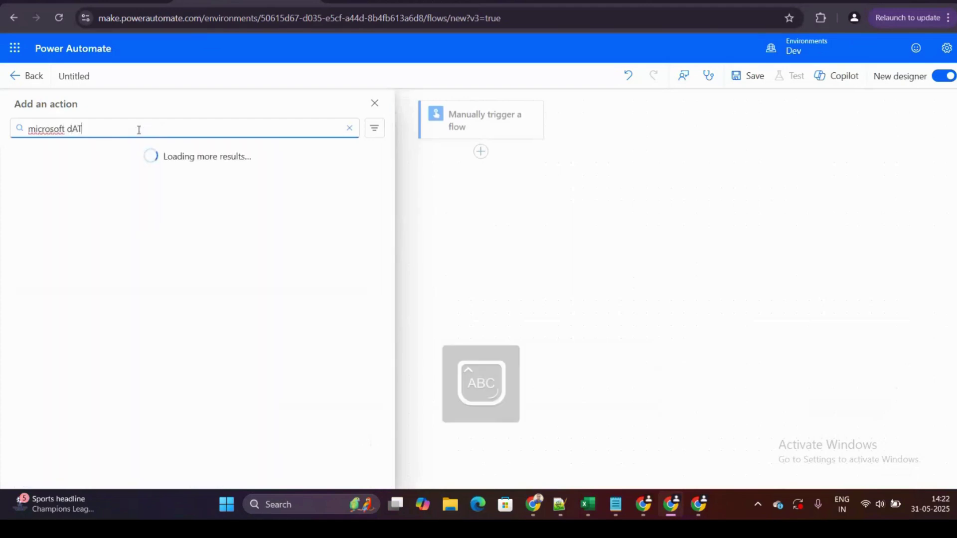
pyautogui.write('T')
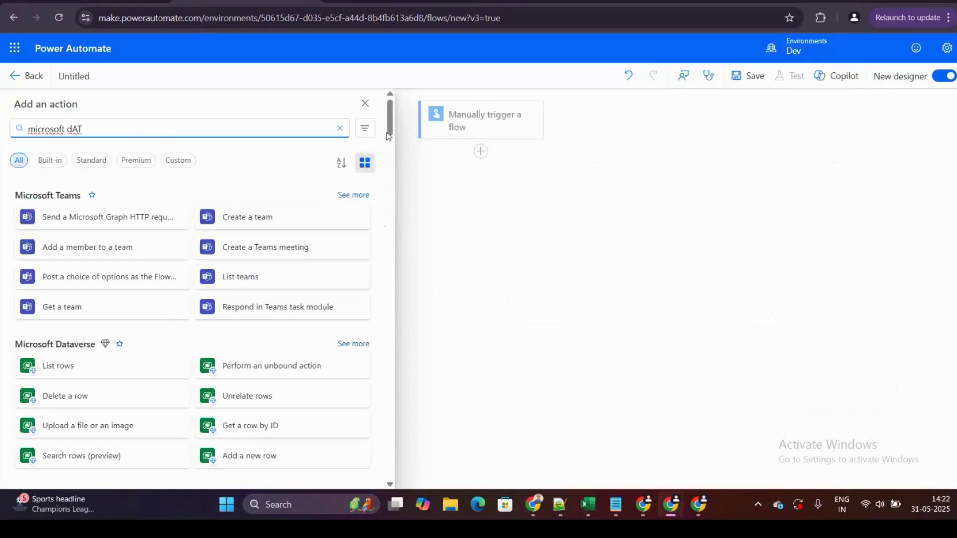
pyautogui.moveTo(390, 131); pyautogui.dragTo(389, 139)
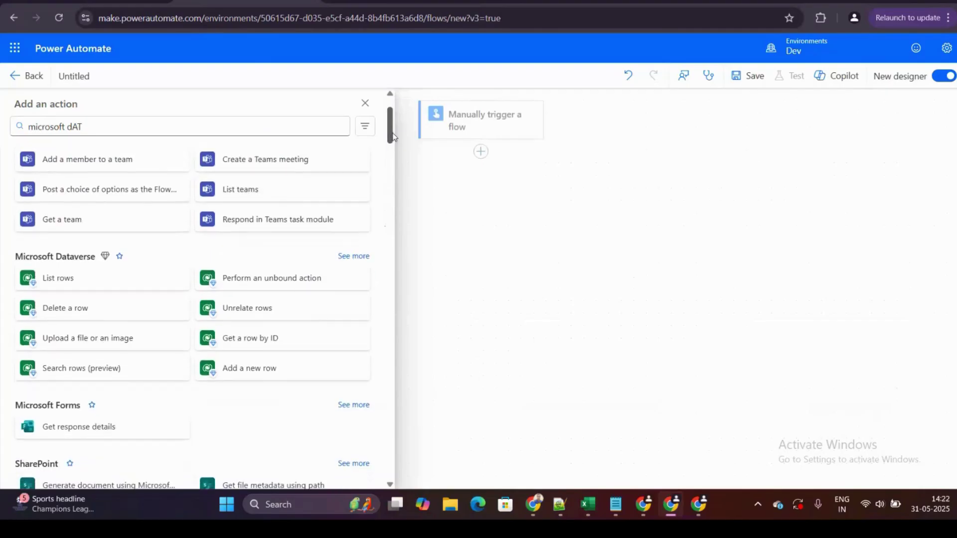
pyautogui.click(298, 339)
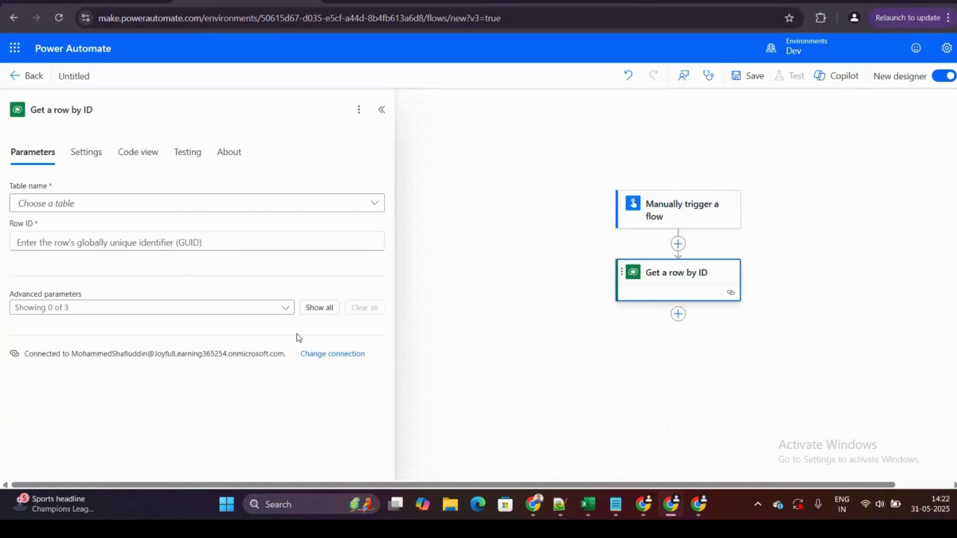
# Step: Set Get a row by ID to the Site Components table with the trigger's Web Role Guid as row ID, then collapse its settings
pyautogui.click(114, 207)
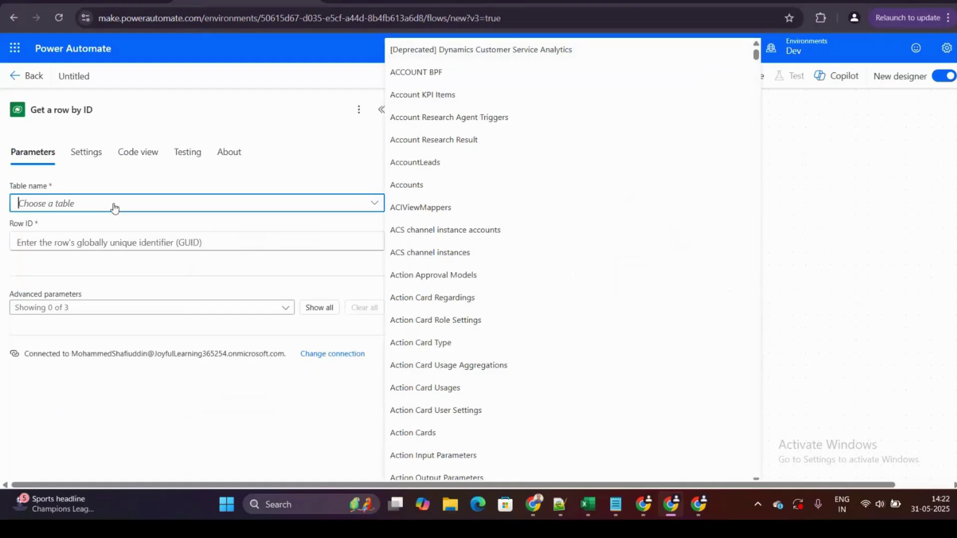
pyautogui.write('SITE')
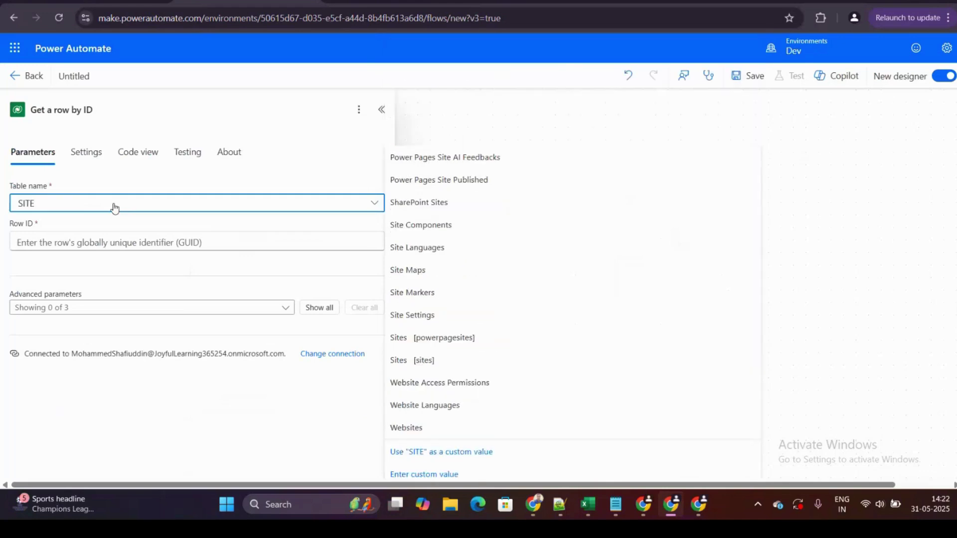
pyautogui.click(423, 225)
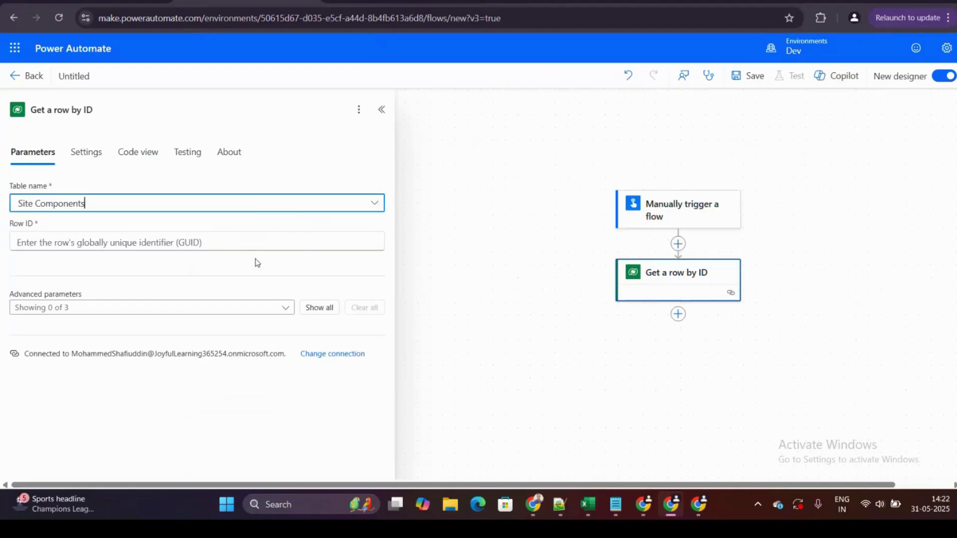
pyautogui.click(200, 242)
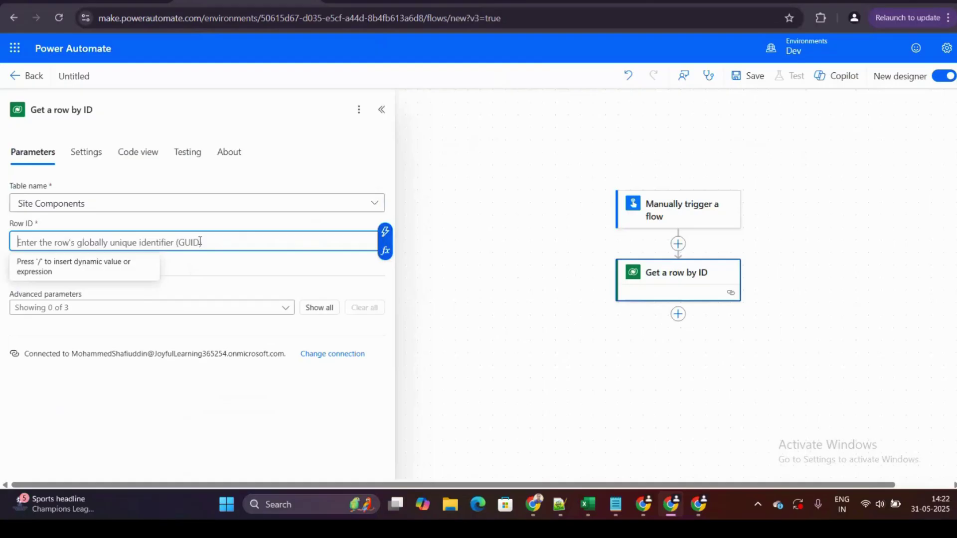
pyautogui.write('/')
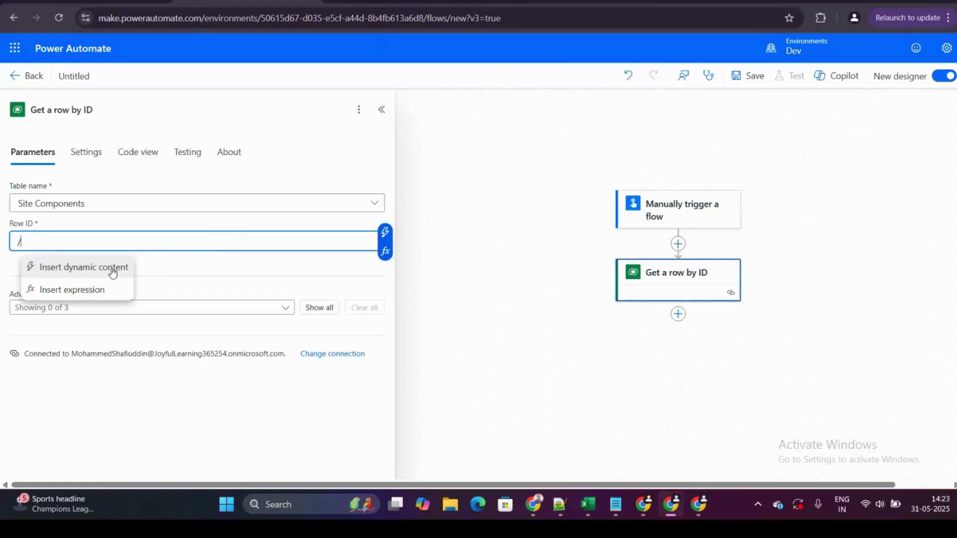
pyautogui.press('BackSpace')
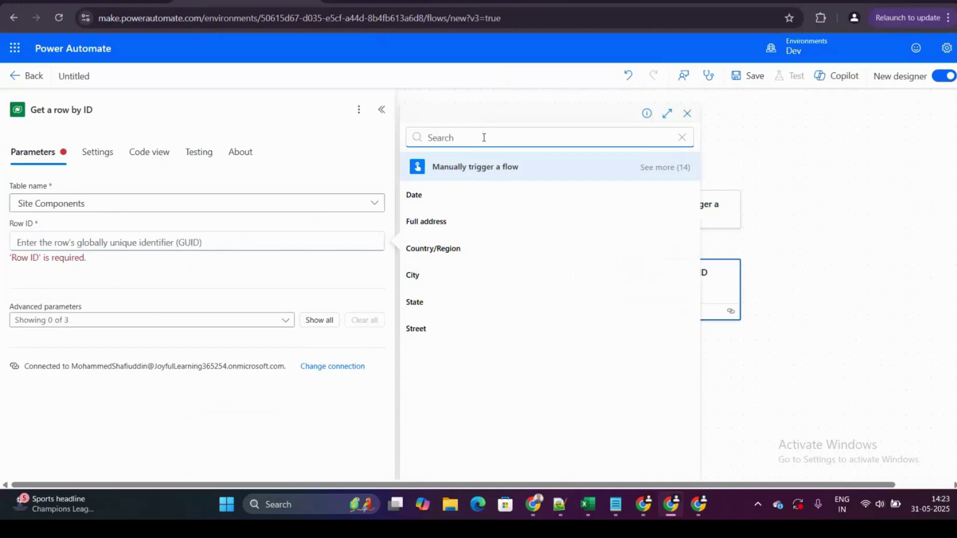
pyautogui.write('WE')
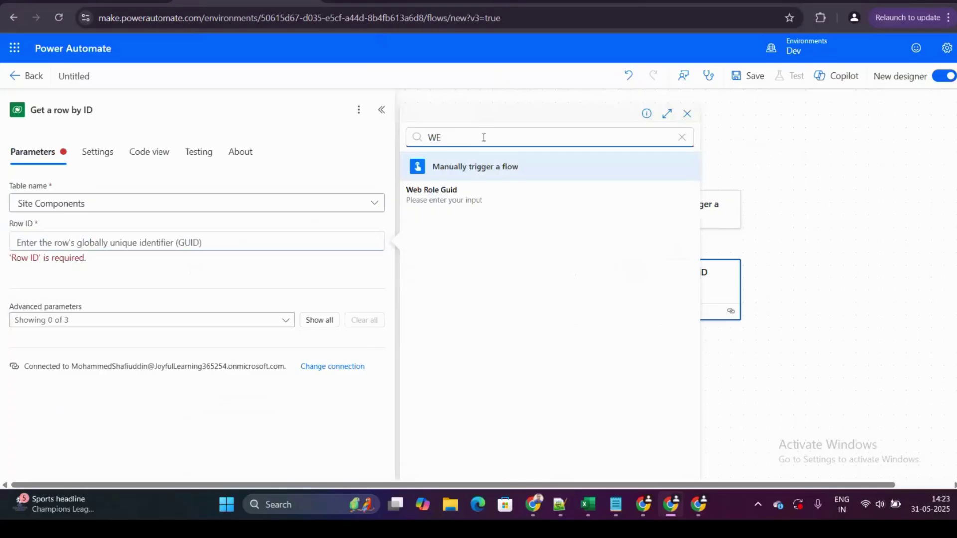
pyautogui.click(490, 194)
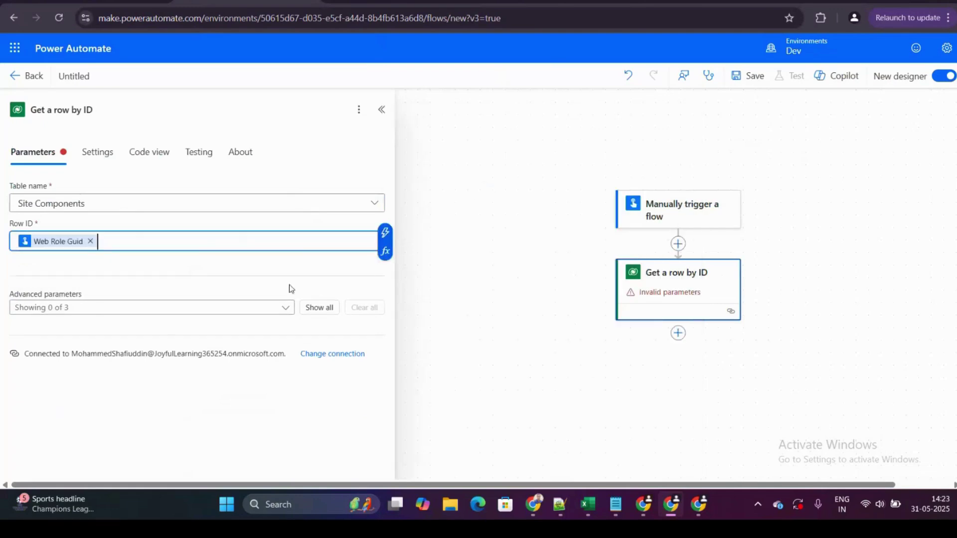
pyautogui.click(479, 305)
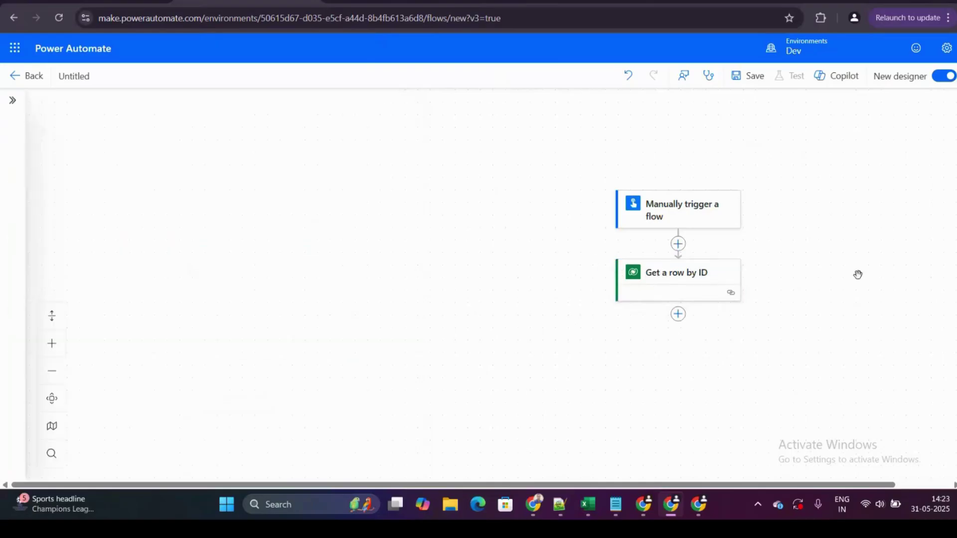
# Step: Search the actions for "unrela" and add the Microsoft Dataverse Unrelate rows action after Get a row by ID
pyautogui.moveTo(847, 272); pyautogui.dragTo(605, 281)
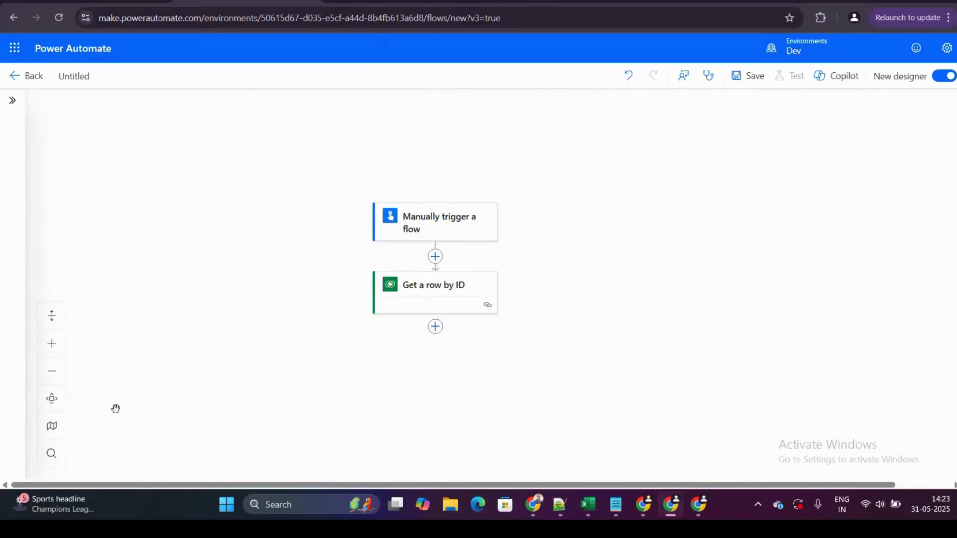
pyautogui.scroll(2, 555, 278)
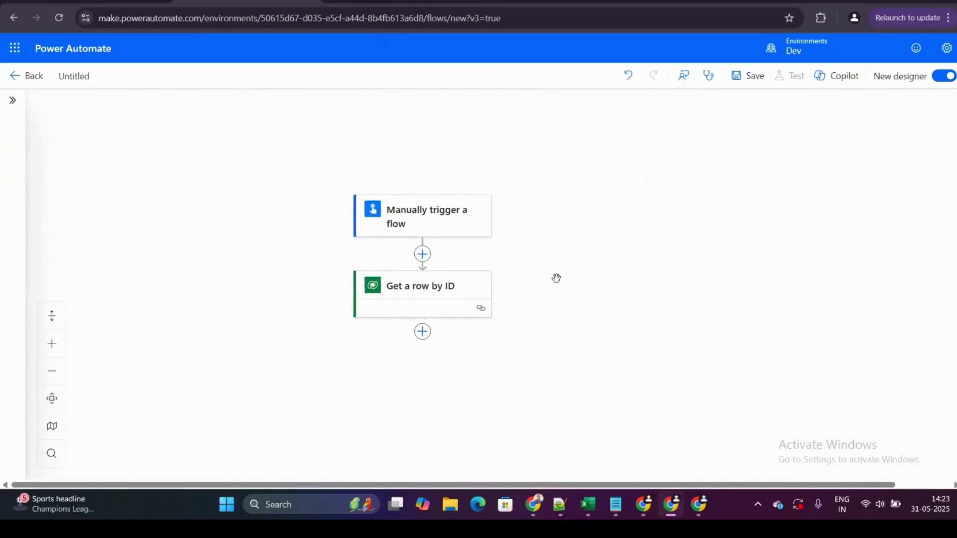
pyautogui.moveTo(562, 301); pyautogui.dragTo(597, 249)
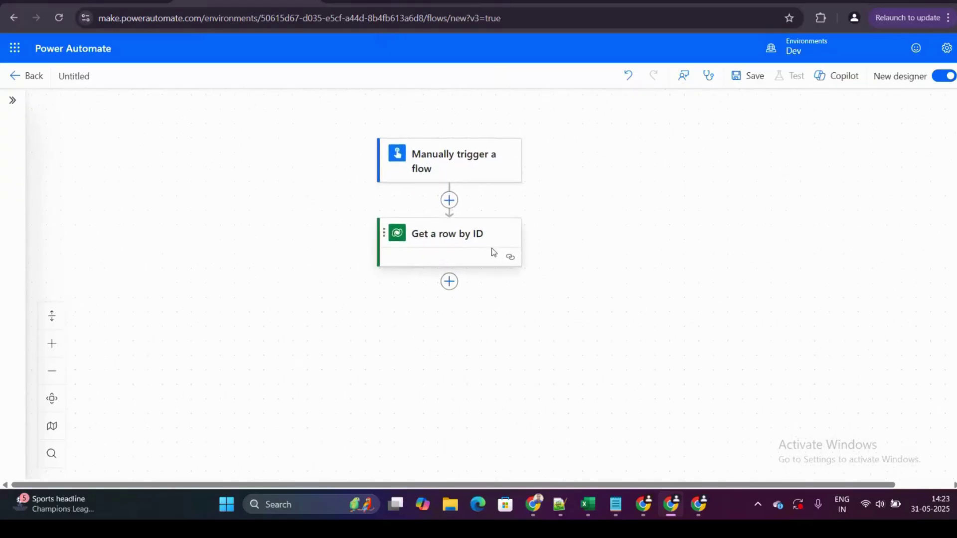
pyautogui.moveTo(571, 238); pyautogui.dragTo(596, 196)
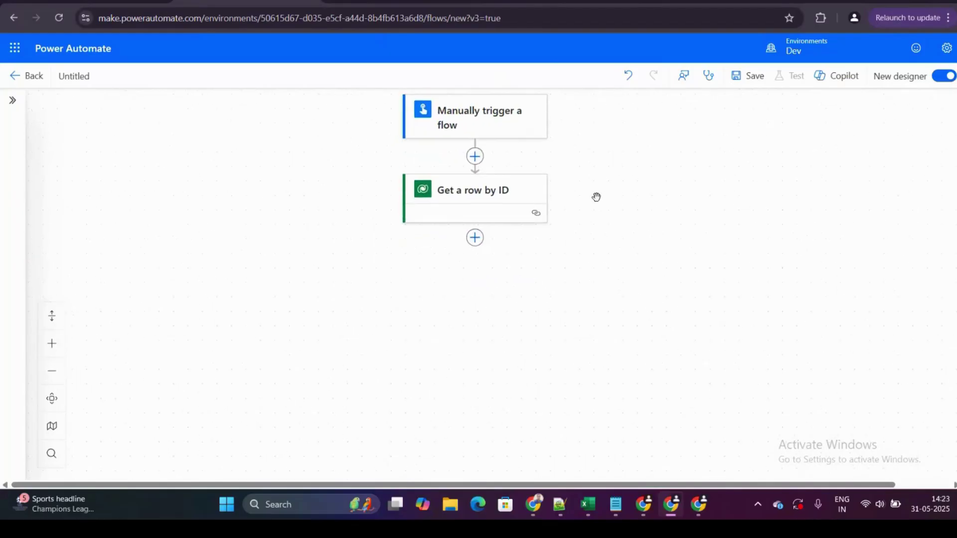
pyautogui.click(475, 239)
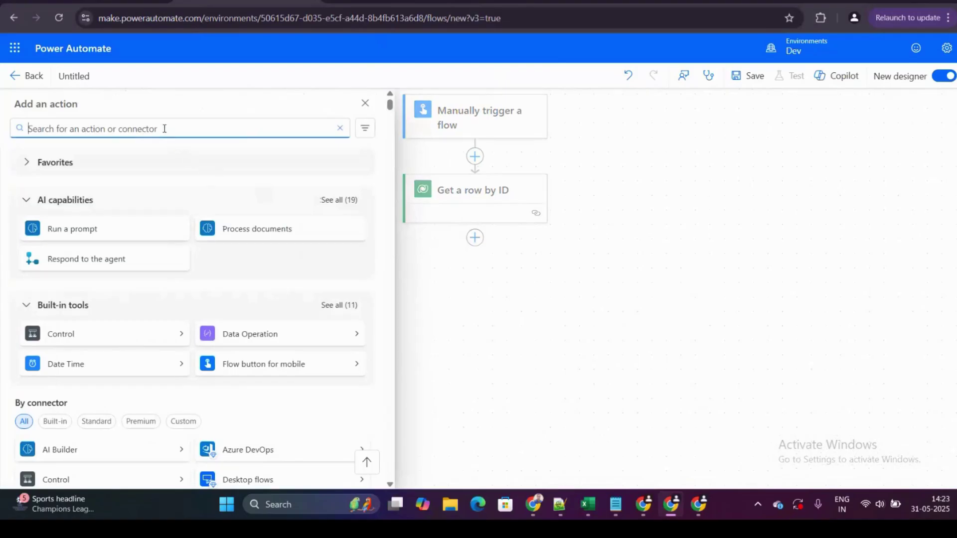
pyautogui.write('UNRELA')
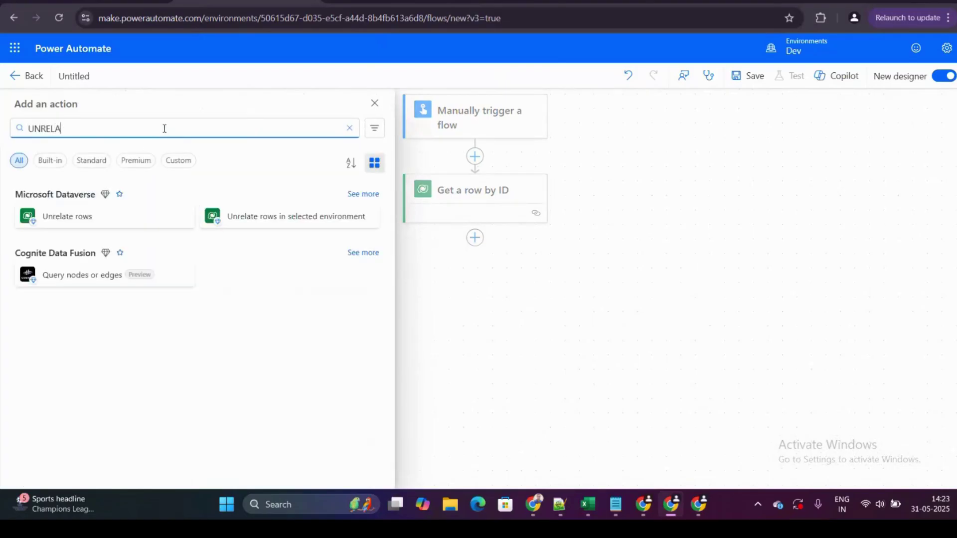
pyautogui.click(124, 216)
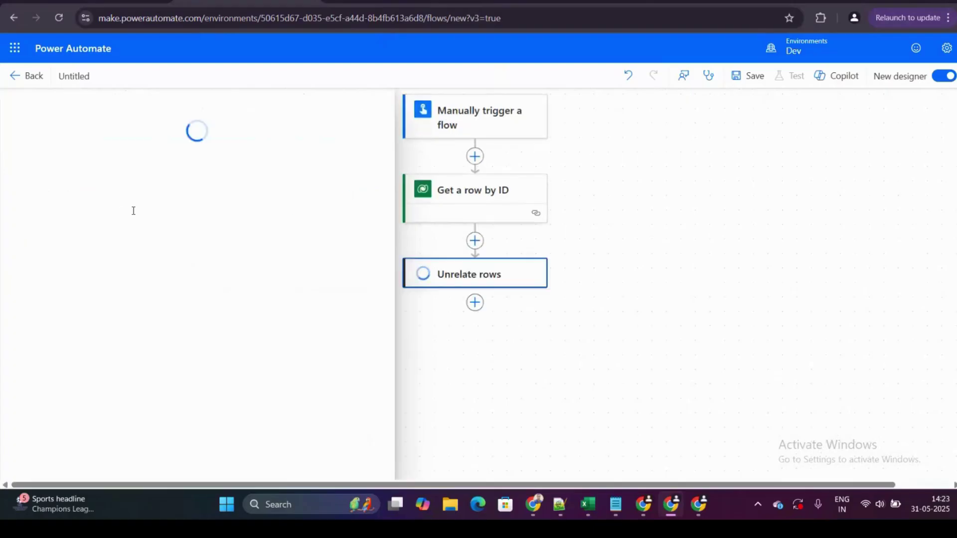
# Step: Set the Unrelate rows table to Contacts and its row ID to the trigger's Contact Guid
pyautogui.click(174, 205)
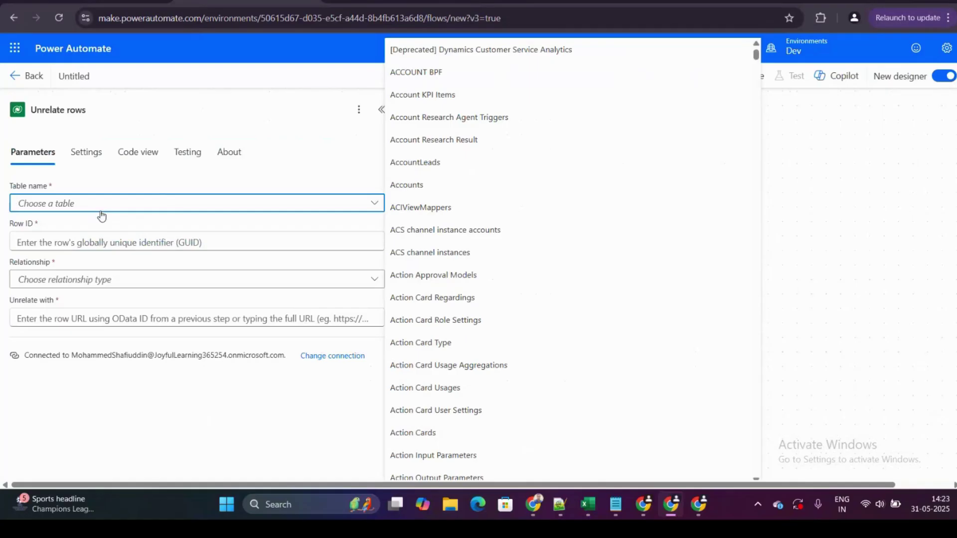
pyautogui.write('CONTA')
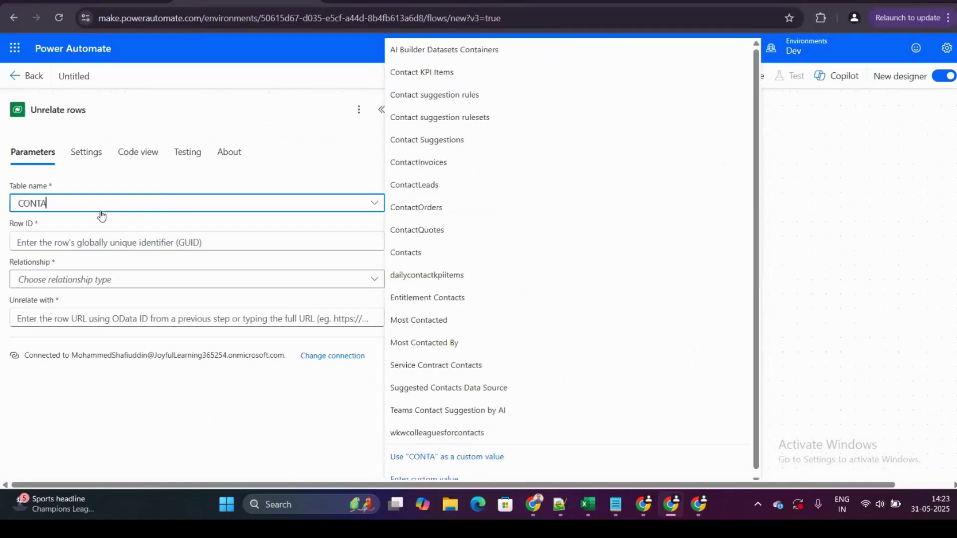
pyautogui.click(418, 253)
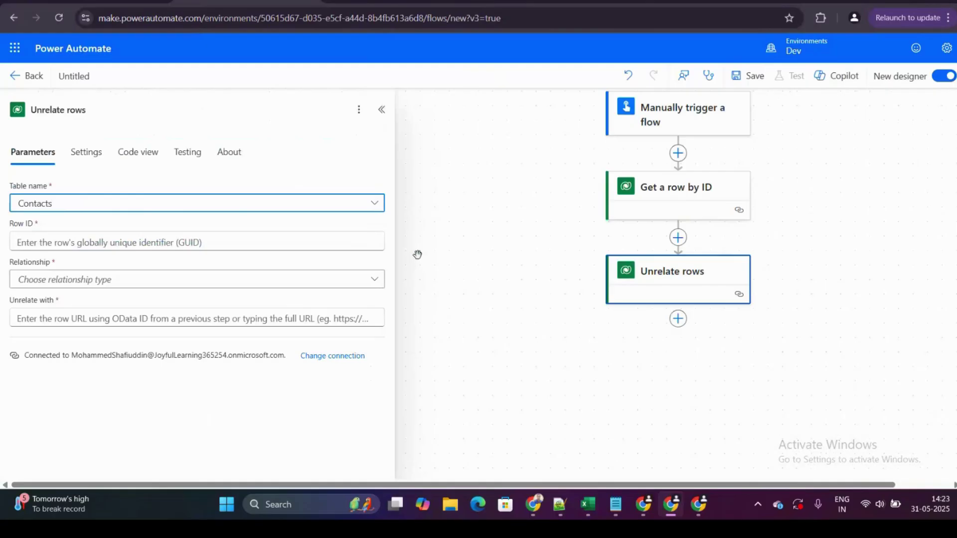
pyautogui.click(88, 235)
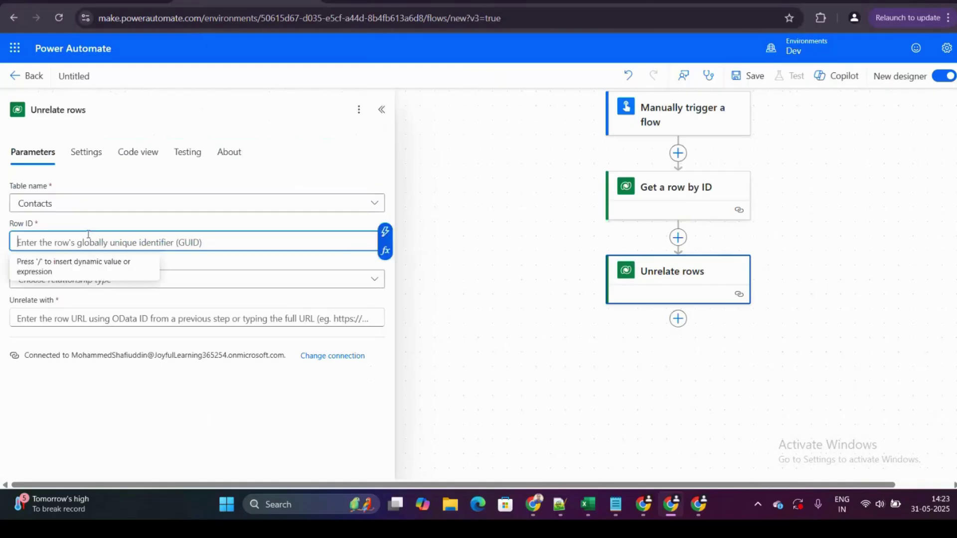
pyautogui.write('/')
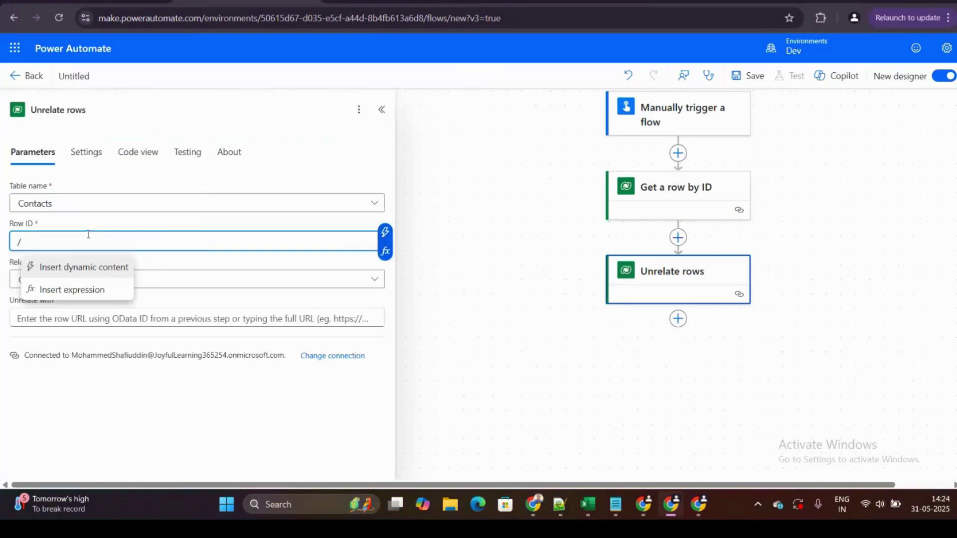
pyautogui.click(101, 274)
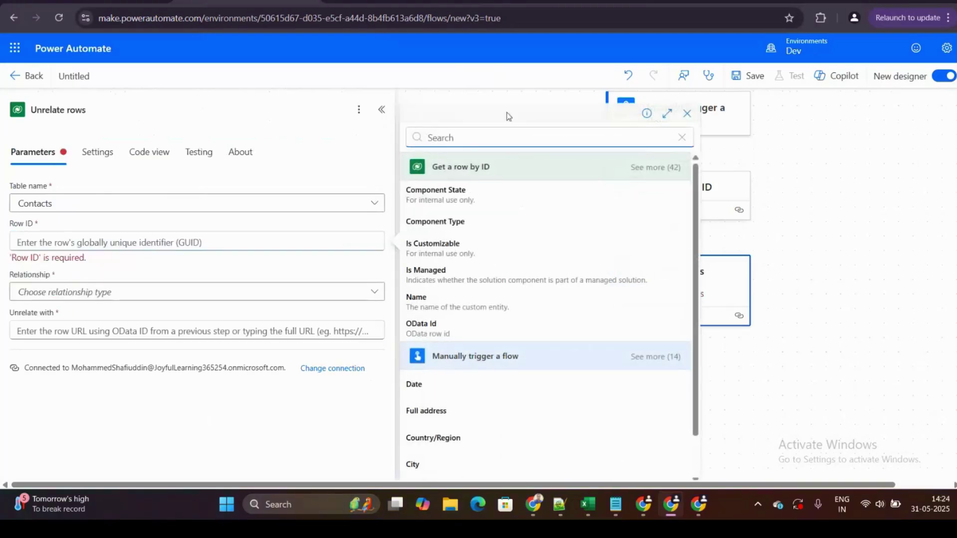
pyautogui.write('C')
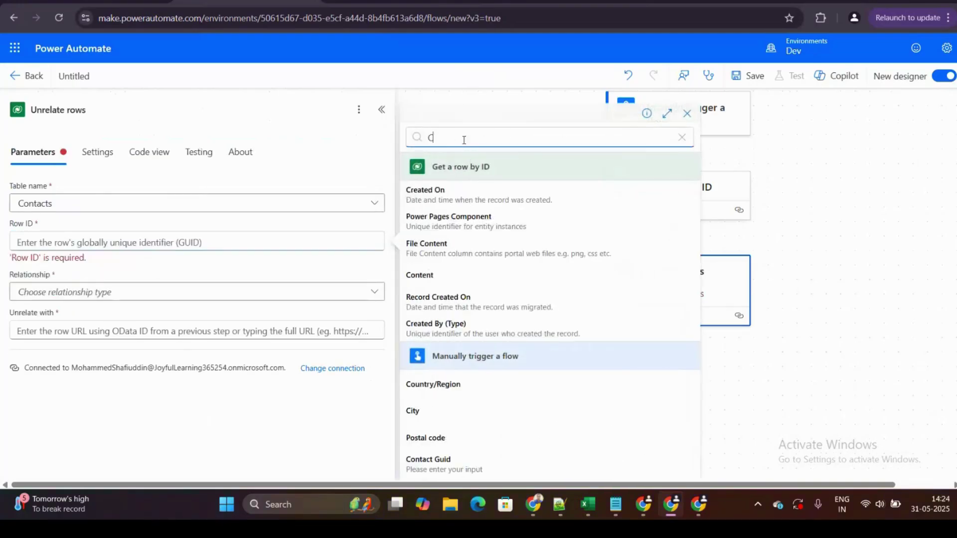
pyautogui.write('ONTA')
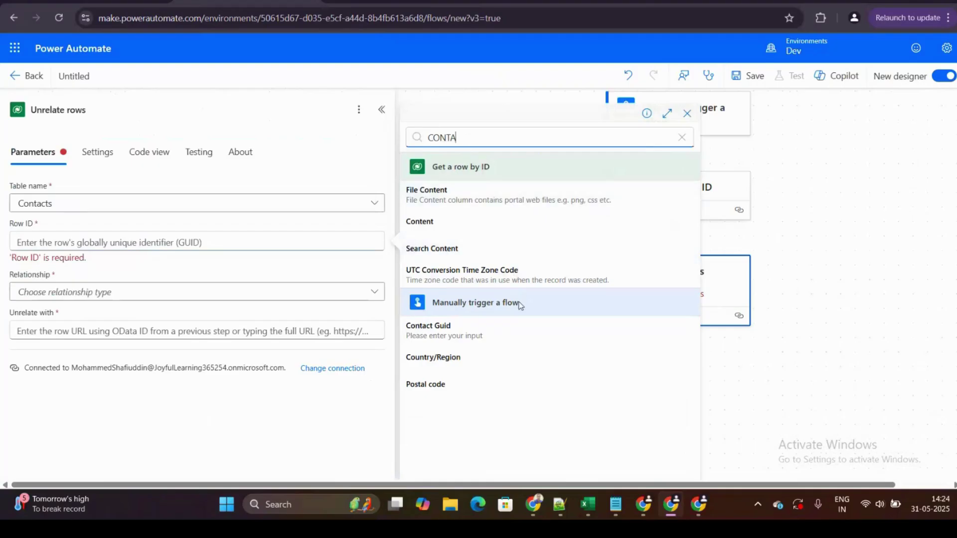
pyautogui.click(472, 331)
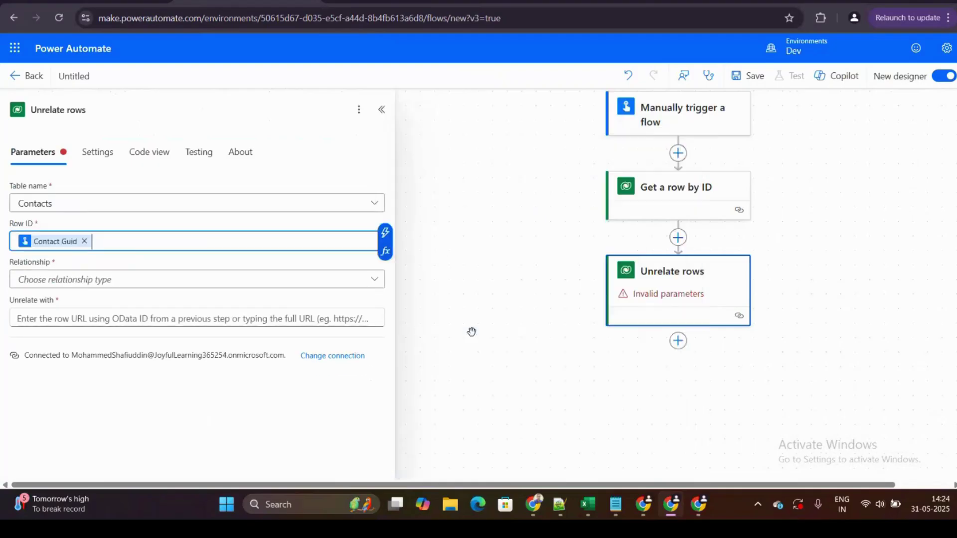
# Step: Set the Unrelate rows relationship to "Contact - powerpagecomponent_mspp_webrole_contact"
pyautogui.click(144, 281)
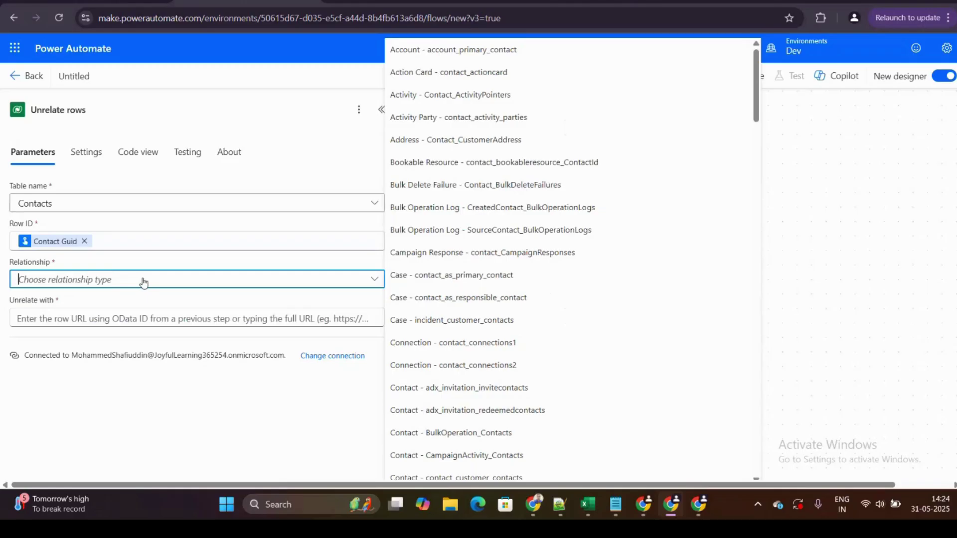
pyautogui.write('POWE')
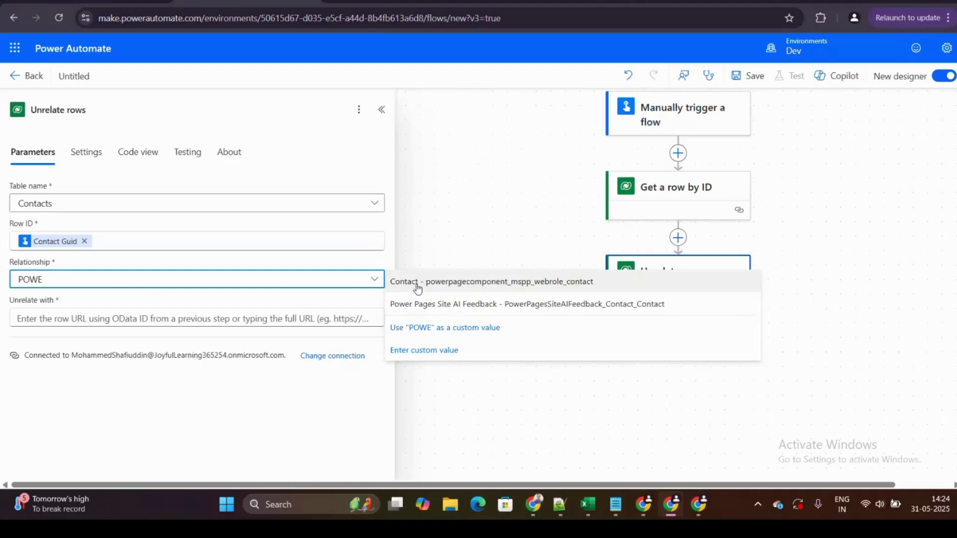
pyautogui.click(438, 282)
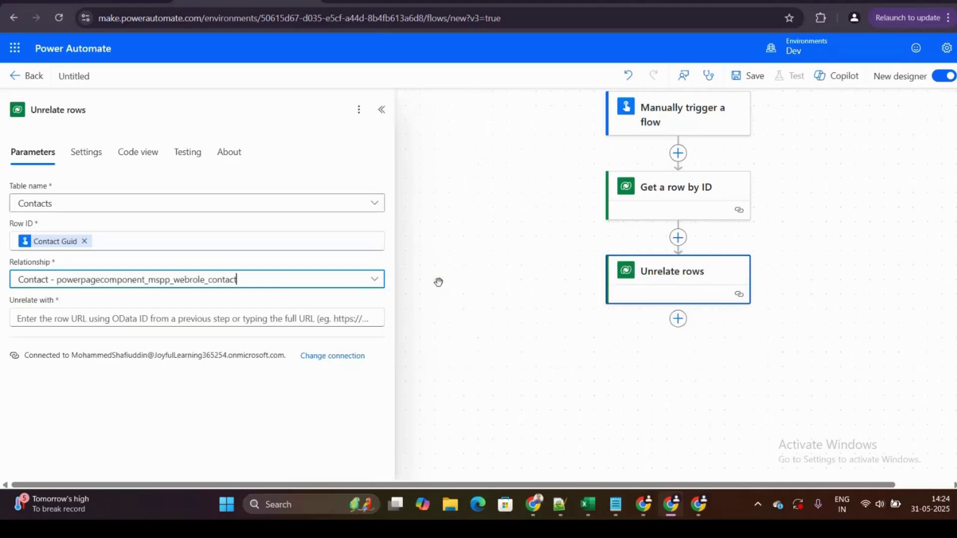
# Step: Fill Unrelate with using the OData Id dynamic value from Get a row by ID, then collapse the action's settings
pyautogui.click(112, 318)
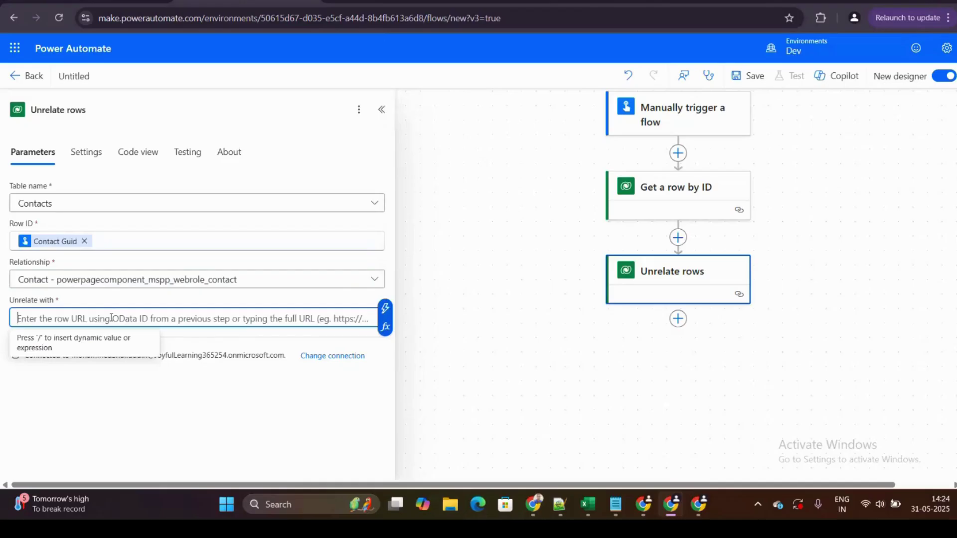
pyautogui.write('/')
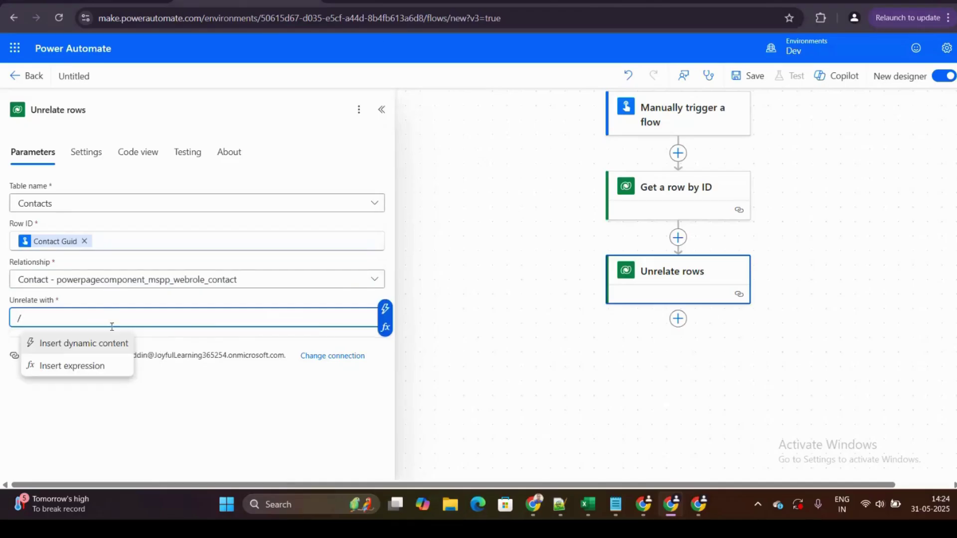
pyautogui.click(109, 343)
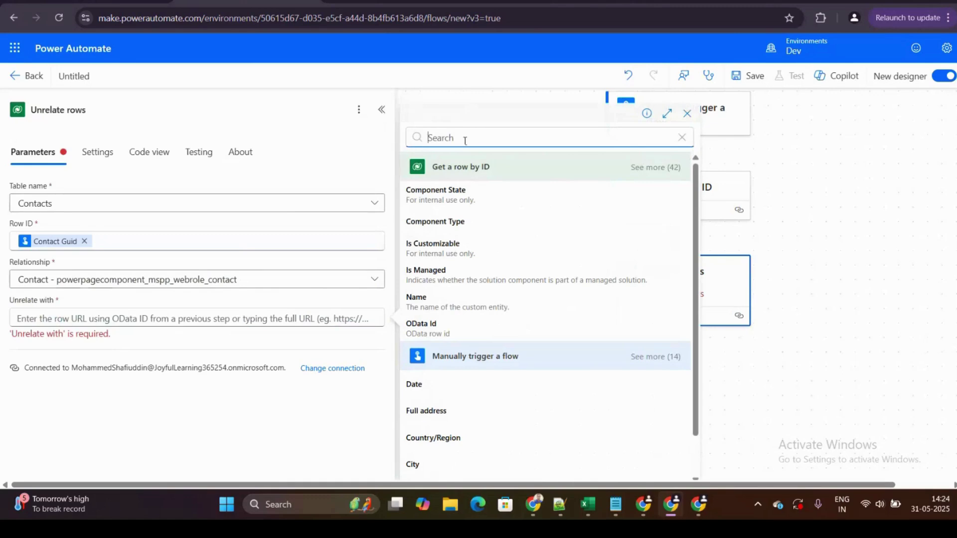
pyautogui.write('ODA')
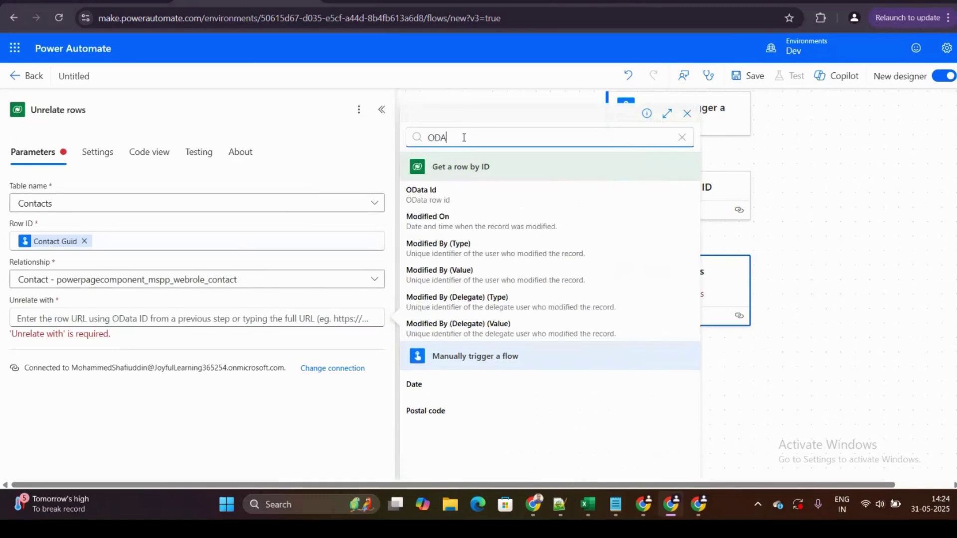
pyautogui.click(473, 200)
pyautogui.click(471, 206)
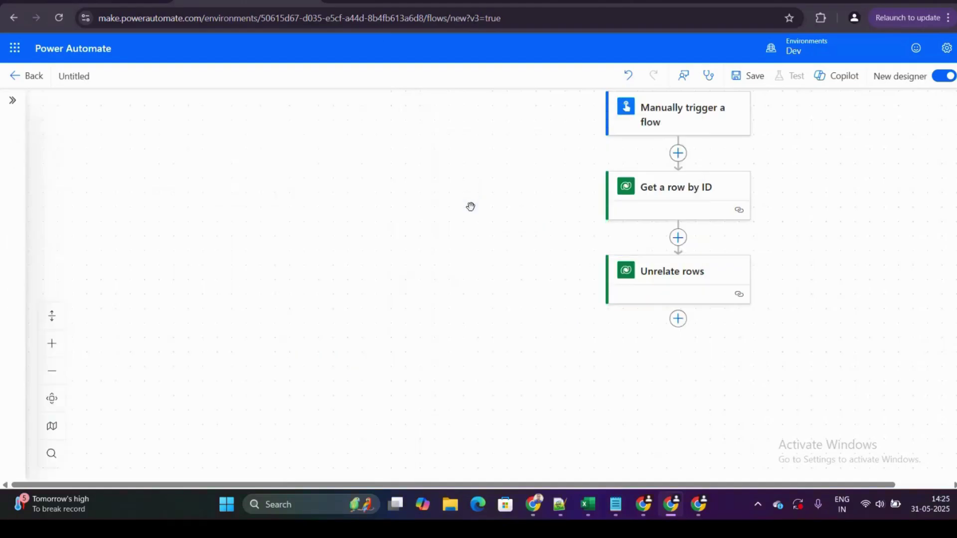
pyautogui.moveTo(471, 206); pyautogui.dragTo(342, 210)
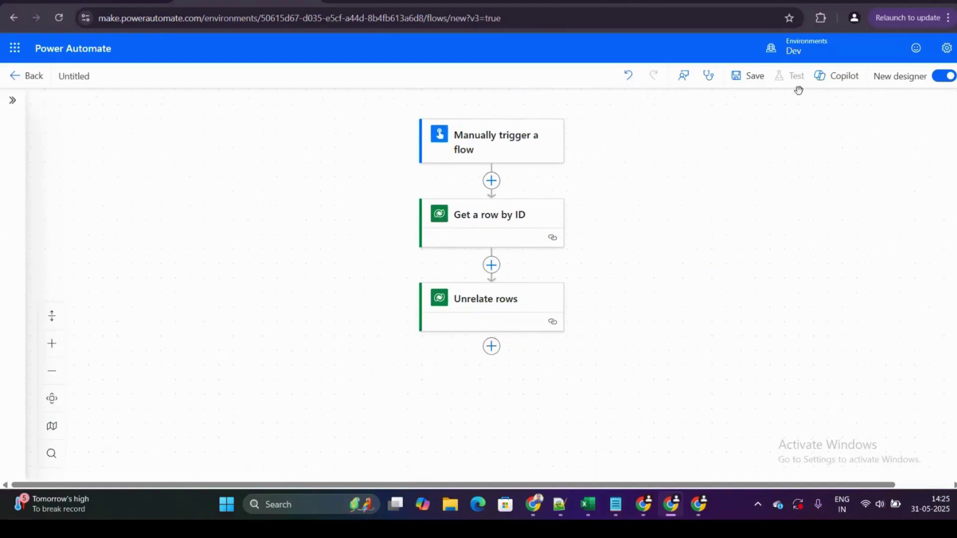
# Step: Review the settings of the manual trigger, Get a row by ID and Unrelate rows in the flow
pyautogui.click(516, 221)
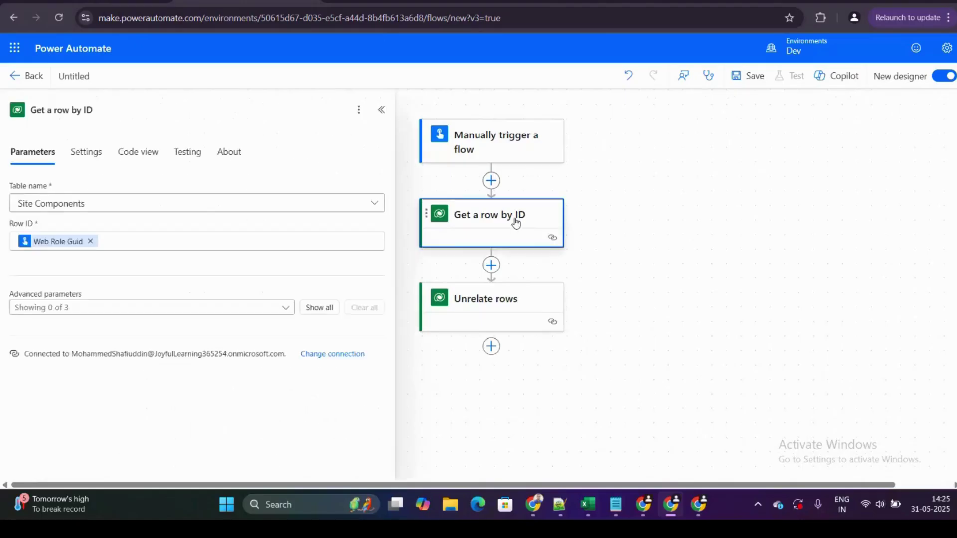
pyautogui.click(499, 158)
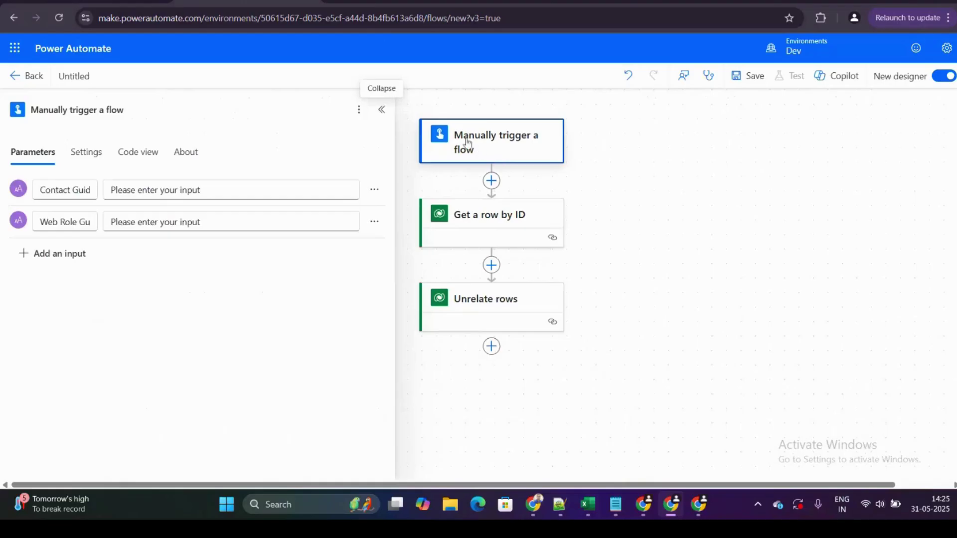
pyautogui.click(428, 107)
pyautogui.click(463, 214)
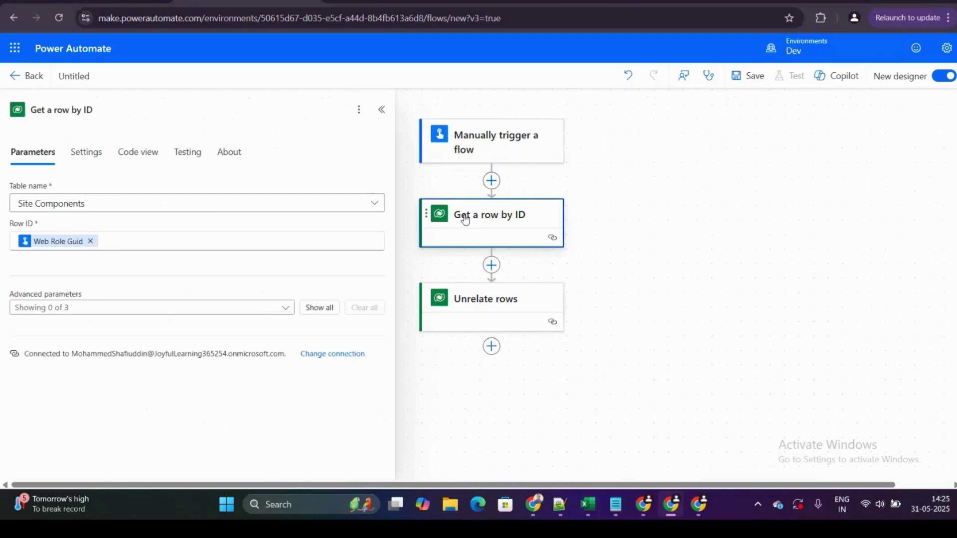
pyautogui.click(606, 222)
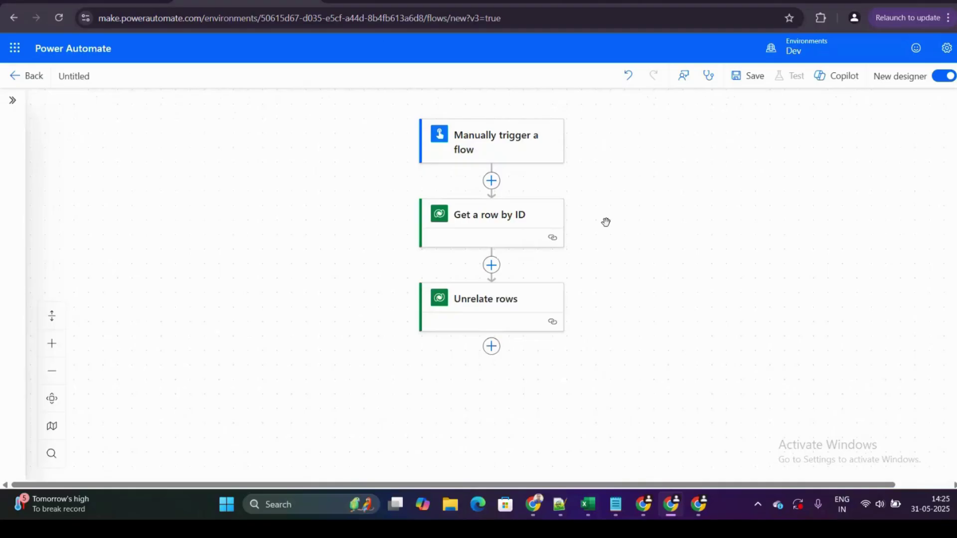
pyautogui.click(458, 314)
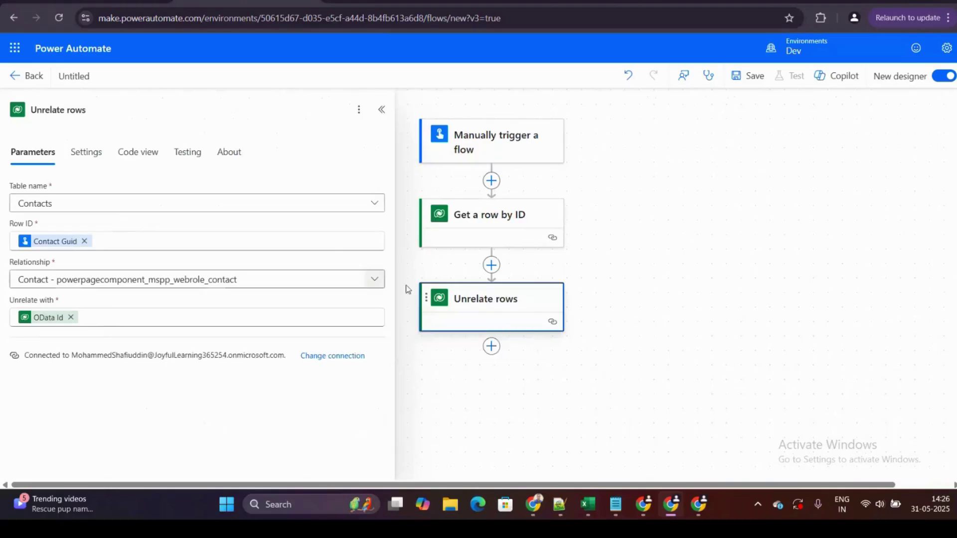
pyautogui.click(612, 303)
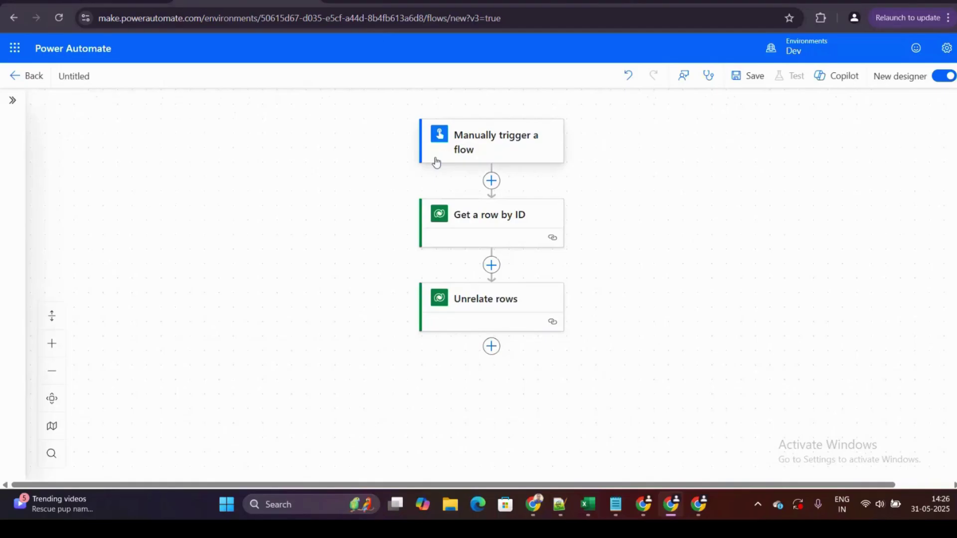
# Step: Name the flow "Unrealte the MsFlow", save it and dismiss the notification
pyautogui.click(88, 80)
pyautogui.write('U')
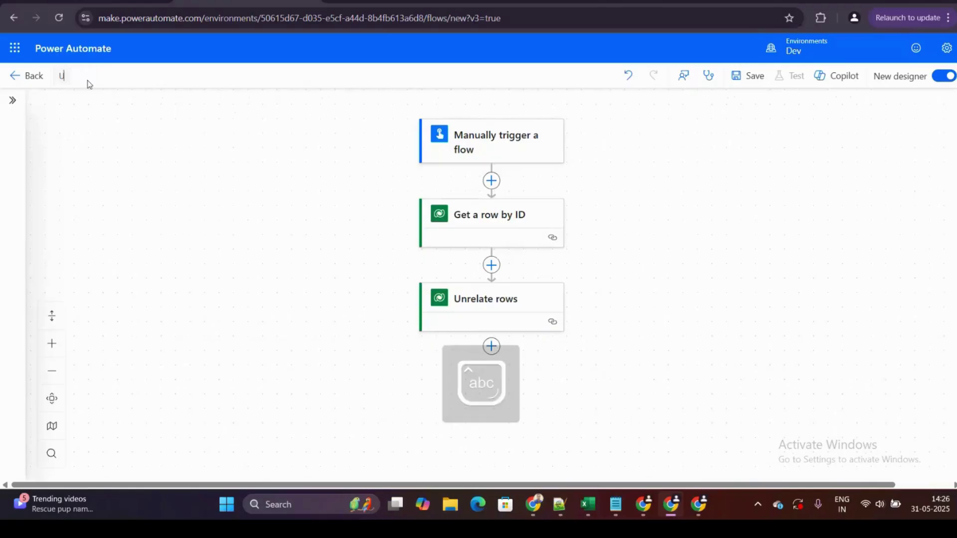
pyautogui.write('nrealte th')
pyautogui.write('e Ar')
pyautogui.press('BackSpace')
pyautogui.press('BackSpace')
pyautogui.press('BackSpace')
pyautogui.write('MsFlow')
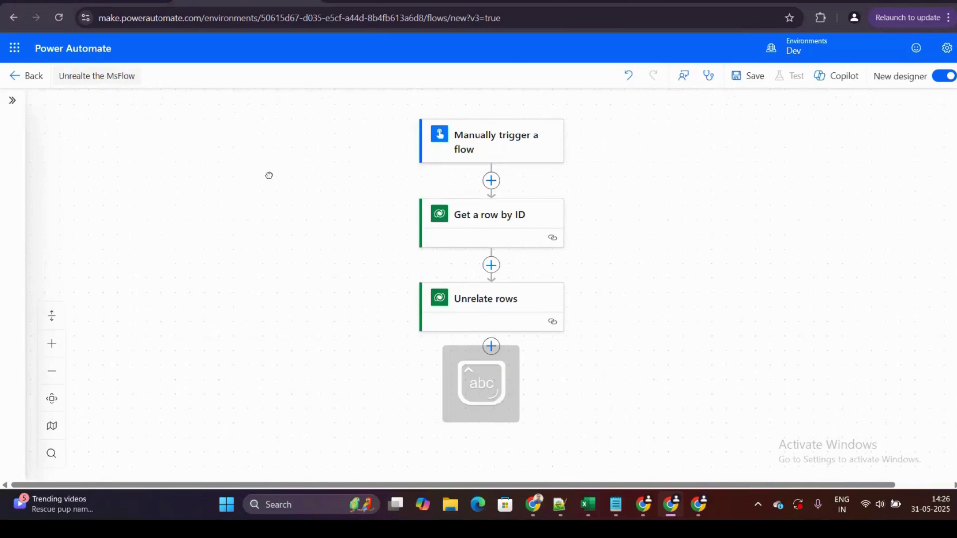
pyautogui.click(736, 77)
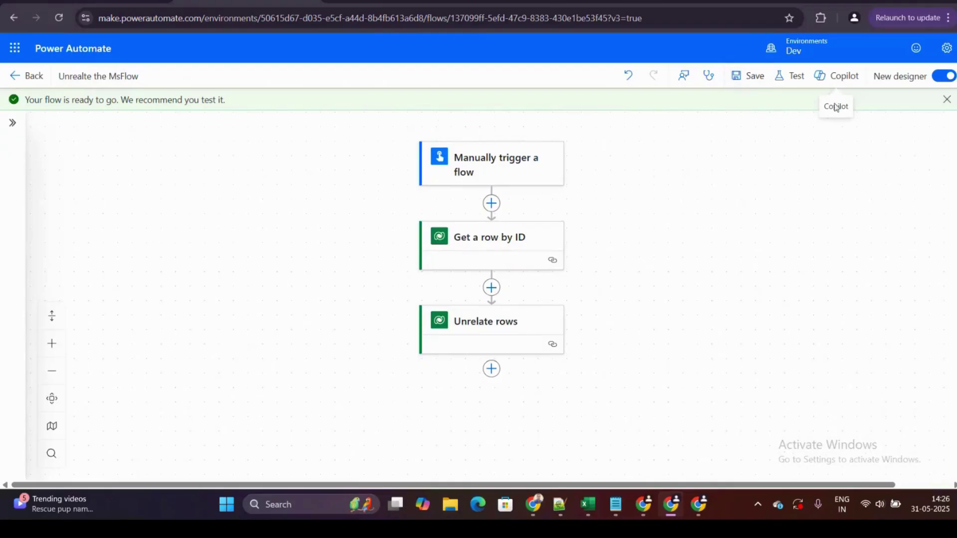
pyautogui.click(947, 99)
# Step: Start a manual test of the flow, up to the form for its run inputs
pyautogui.moveTo(623, 164); pyautogui.dragTo(547, 150)
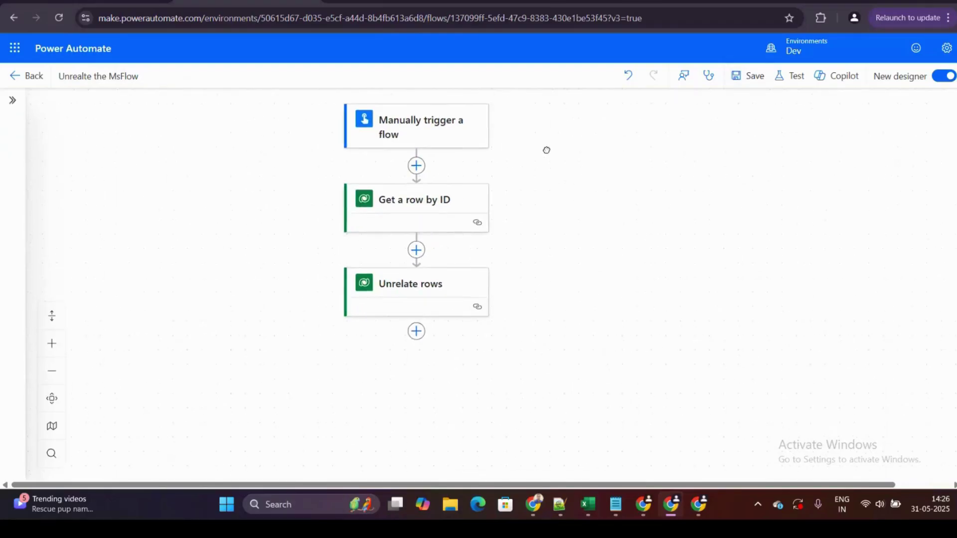
pyautogui.click(791, 81)
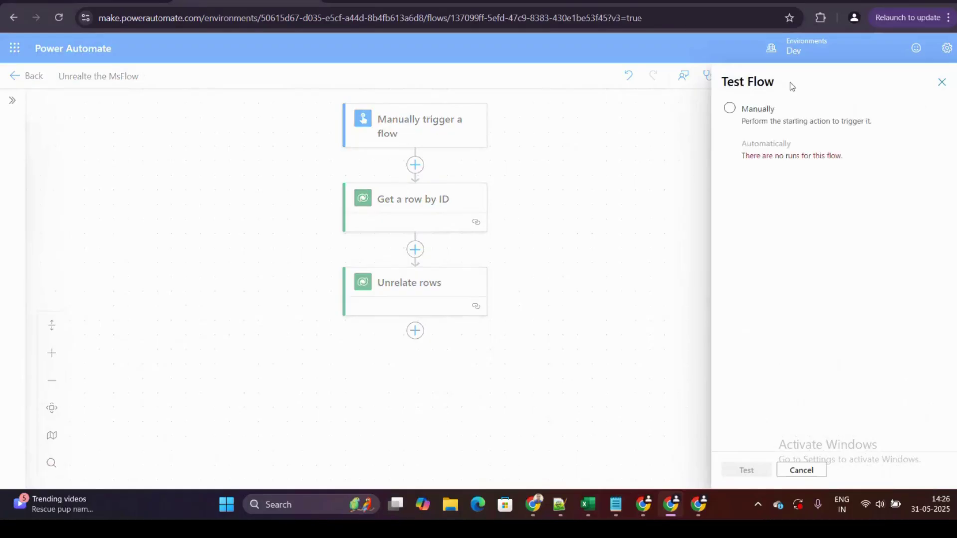
pyautogui.click(738, 118)
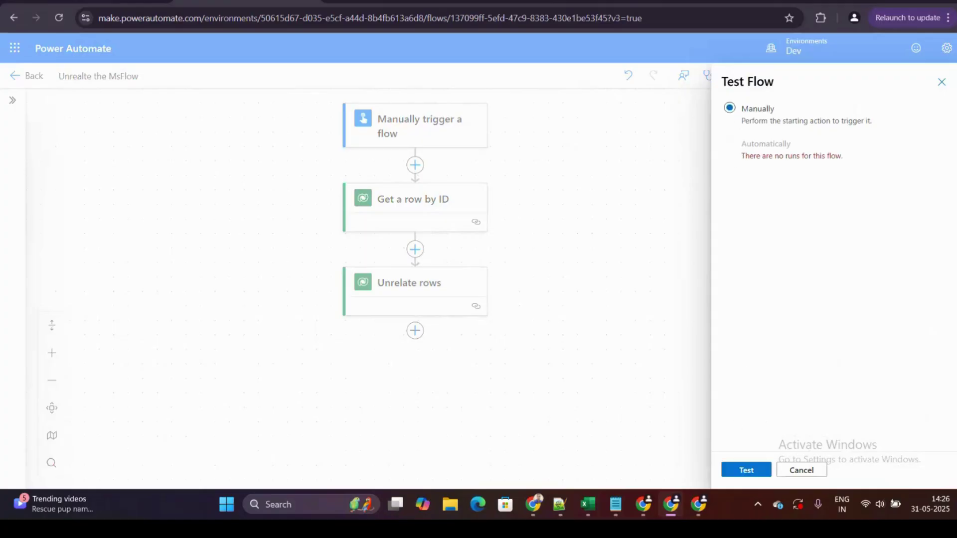
pyautogui.click(746, 470)
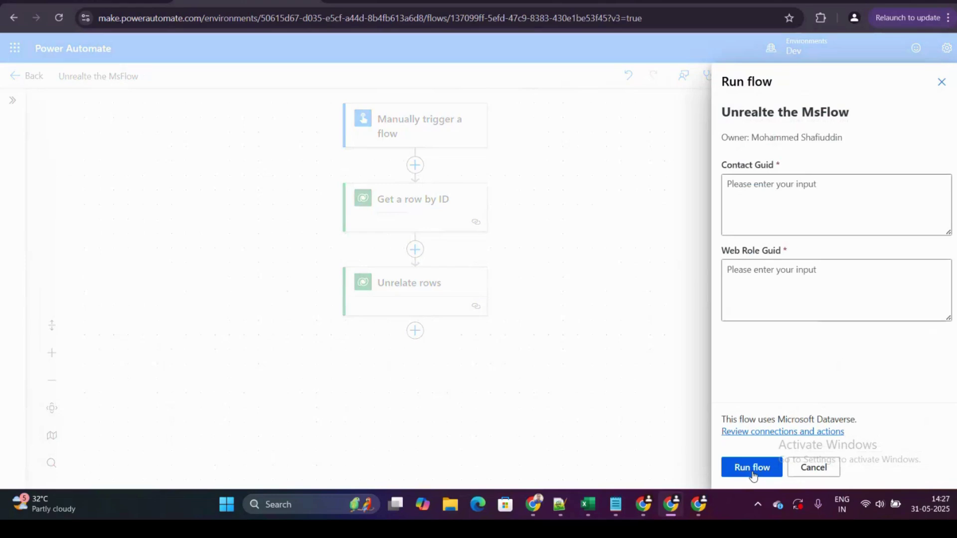
# Step: Switch to Power Pages Management in Dynamics 365 and open the Anonymous Users web role from the contact's Web Roles list
pyautogui.click(394, 3)
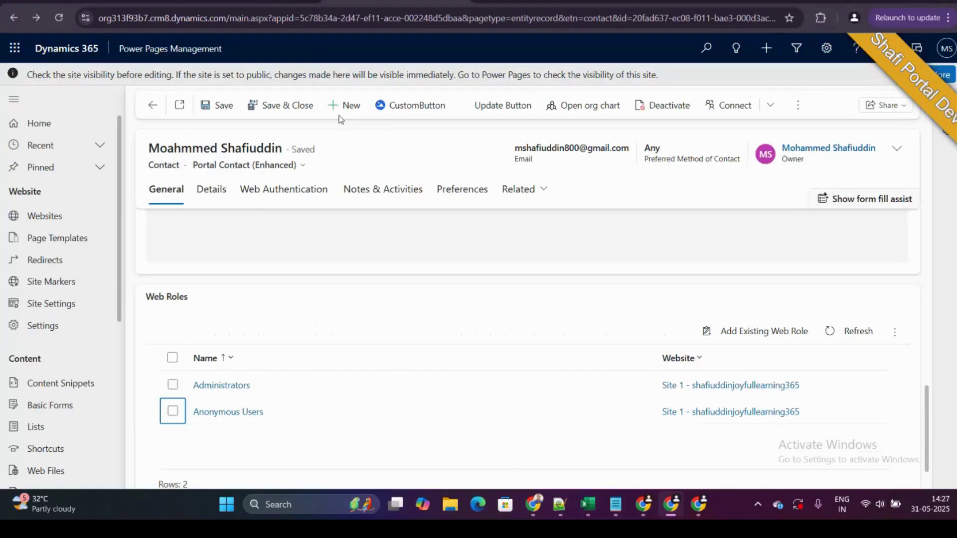
pyautogui.click(300, 410)
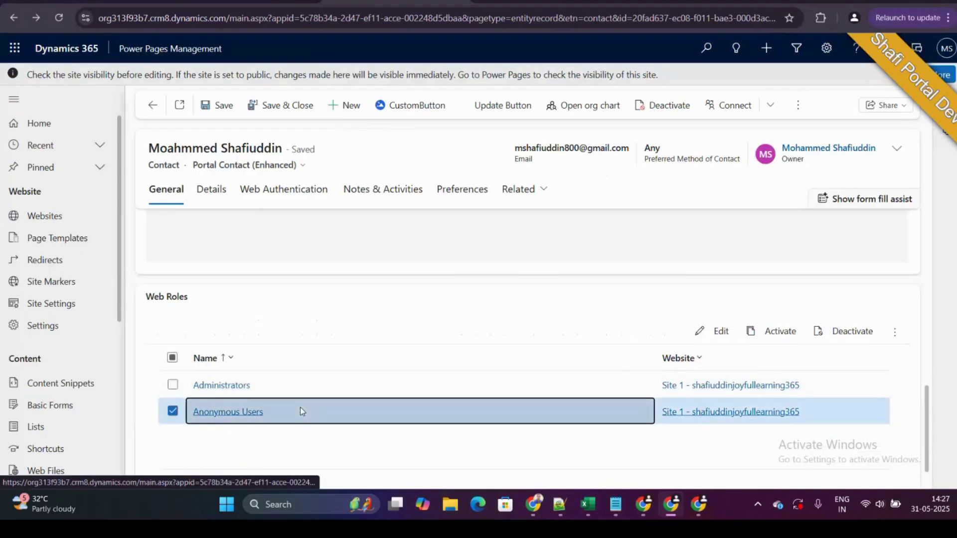
pyautogui.click(301, 409)
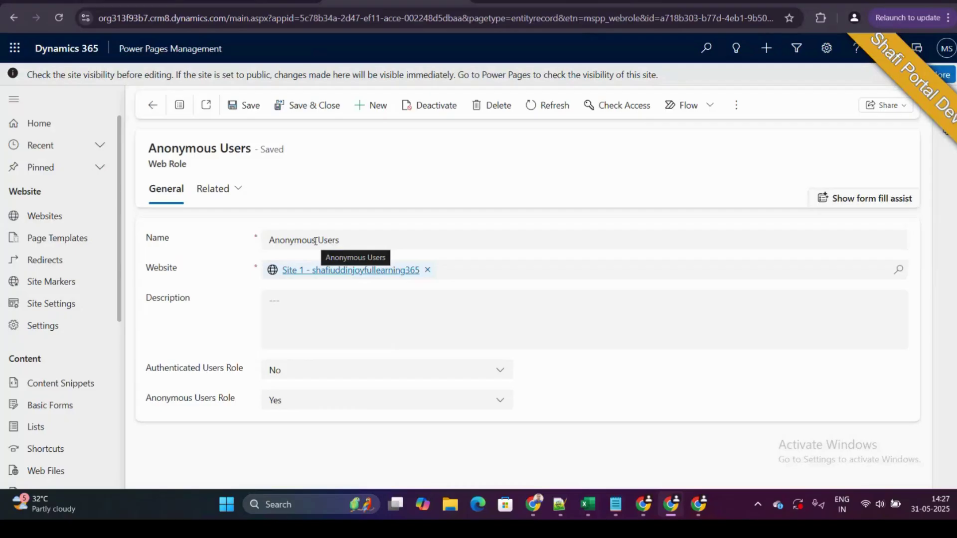
# Step: Show the Anonymous Users record ID with the Level up for Dynamics 365 extension and copy the GUID without its enclosing braces
pyautogui.click(381, 18)
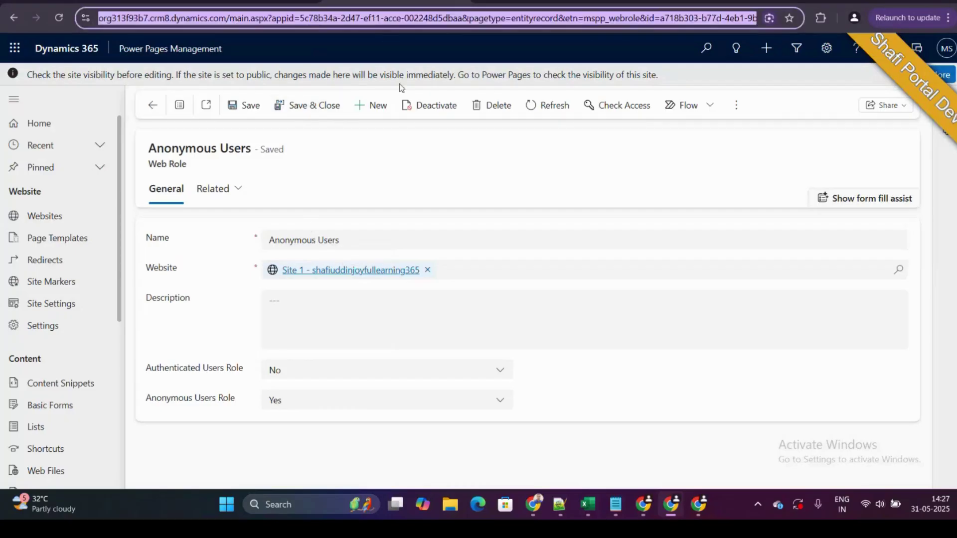
pyautogui.click(820, 18)
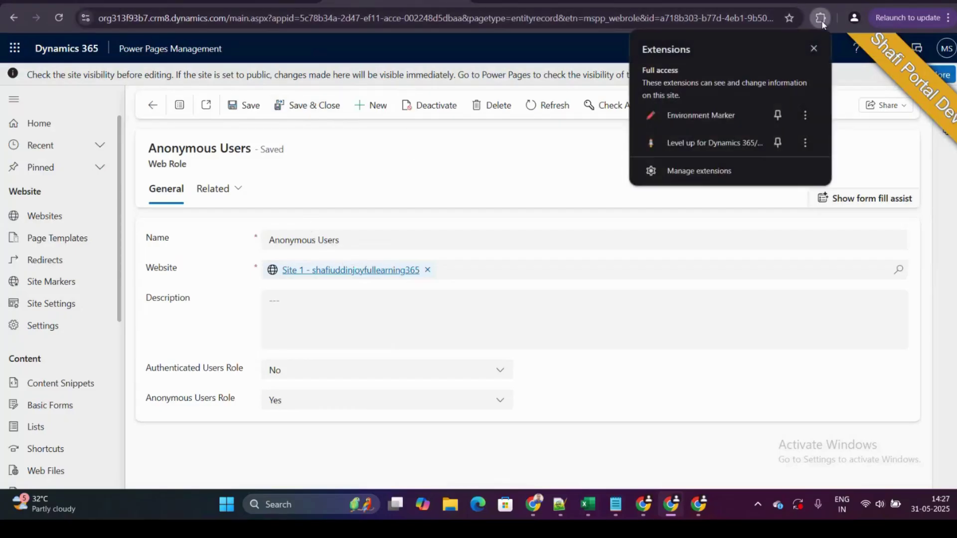
pyautogui.click(723, 147)
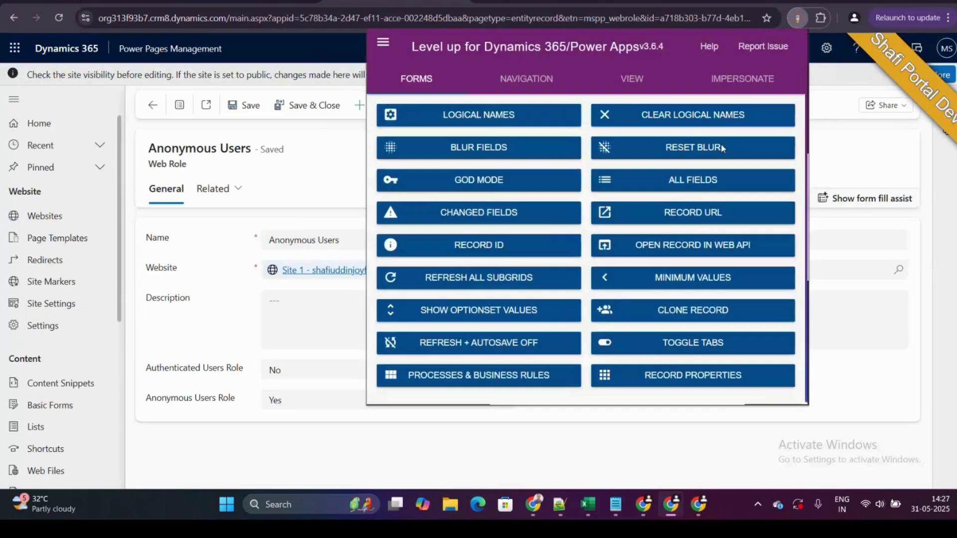
pyautogui.click(496, 245)
pyautogui.click(506, 97)
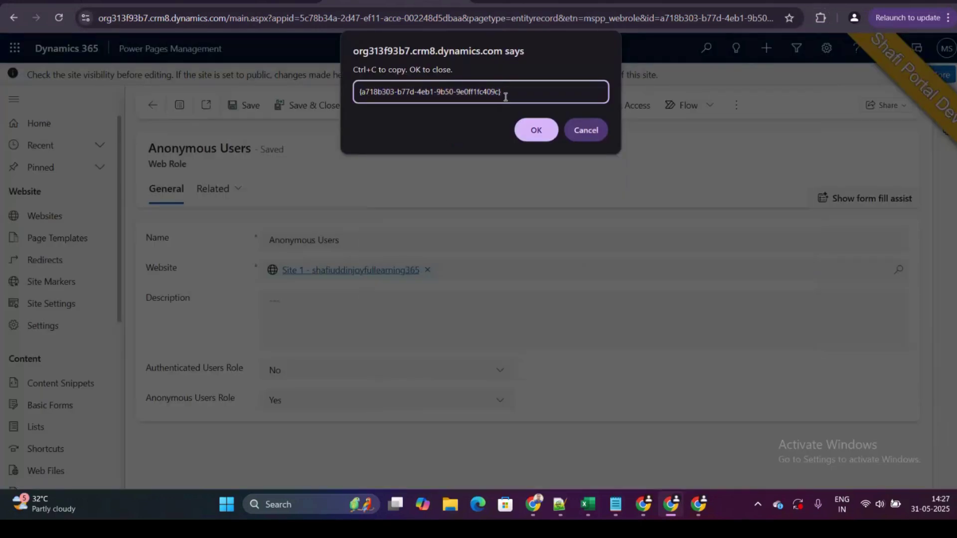
pyautogui.hotkey('shift', 'Left')
pyautogui.hotkey('shift', 'Left')
pyautogui.hotkey('shift', 'Left')
pyautogui.hotkey('shift', 'Left')
pyautogui.hotkey('shift', 'Left')
pyautogui.hotkey('shift', 'Left')
pyautogui.hotkey('shift', 'Left')
pyautogui.hotkey('shift', 'Left')
pyautogui.hotkey('shift', 'Left')
pyautogui.hotkey('shift', 'Left')
pyautogui.hotkey('shift', 'Left')
pyautogui.hotkey('shift', 'Left')
pyautogui.hotkey('shift', 'Left')
pyautogui.hotkey('shift', 'Left')
pyautogui.hotkey('shift', 'Left')
pyautogui.hotkey('shift', 'Left')
pyautogui.hotkey('shift', 'Left')
pyautogui.hotkey('shift', 'Left')
pyautogui.hotkey('shift', 'Left')
pyautogui.hotkey('shift', 'Left')
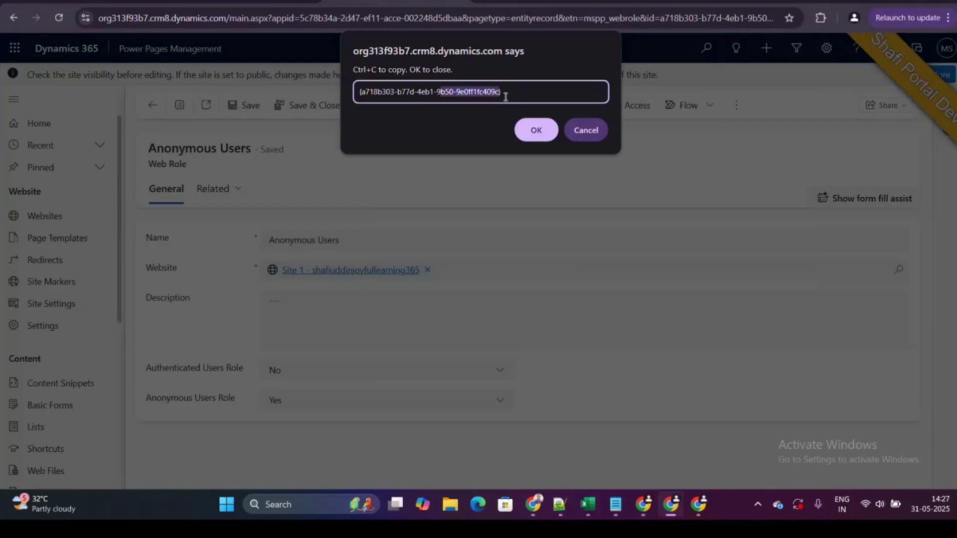
pyautogui.hotkey('shift', 'Left')
pyautogui.hotkey('shift', 'Left')
pyautogui.hotkey('shift', 'Left')
pyautogui.hotkey('shift', 'Left')
pyautogui.hotkey('shift', 'Left')
pyautogui.hotkey('ctrl', 'c')
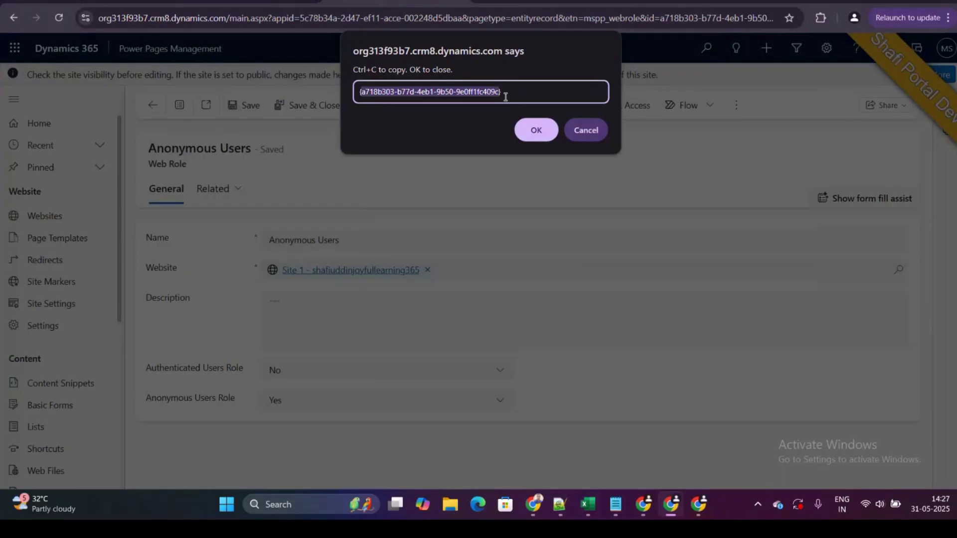
# Step: Switch back to Power Automate and paste the copied GUID as the run's Web Role Guid
pyautogui.click(243, 0)
pyautogui.click(787, 295)
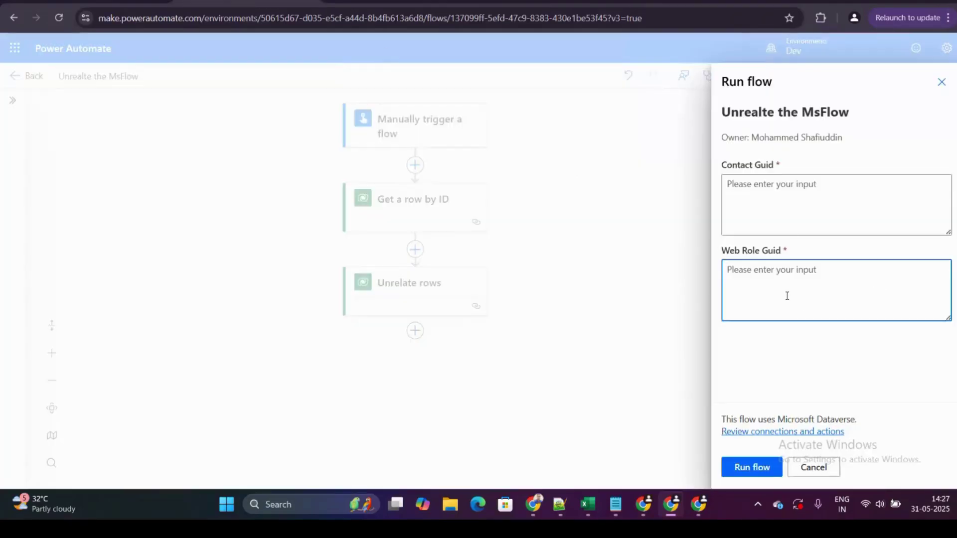
pyautogui.hotkey('ctrl', 'v')
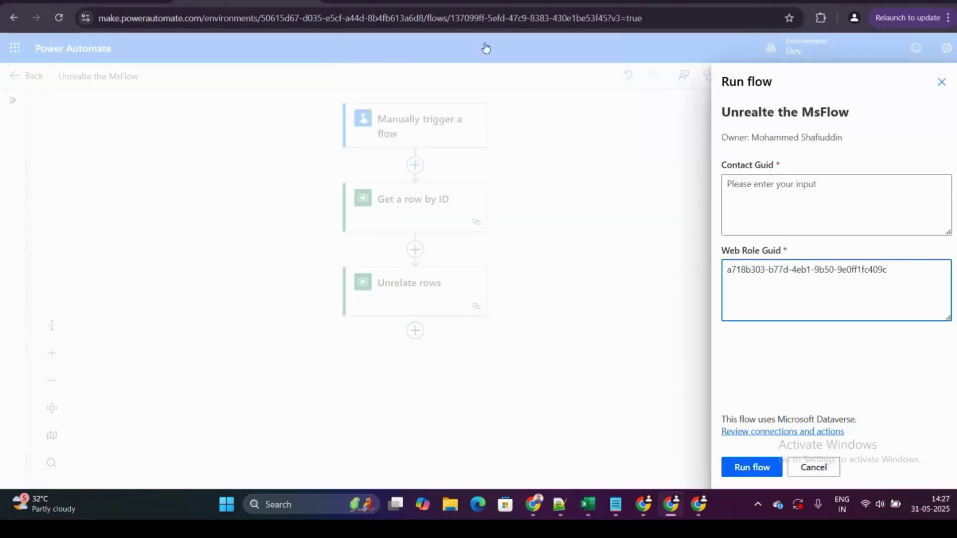
# Step: Switch to Power Pages Management in Dynamics 365 and return from the web role to the contact record's Web Roles list
pyautogui.click(359, 2)
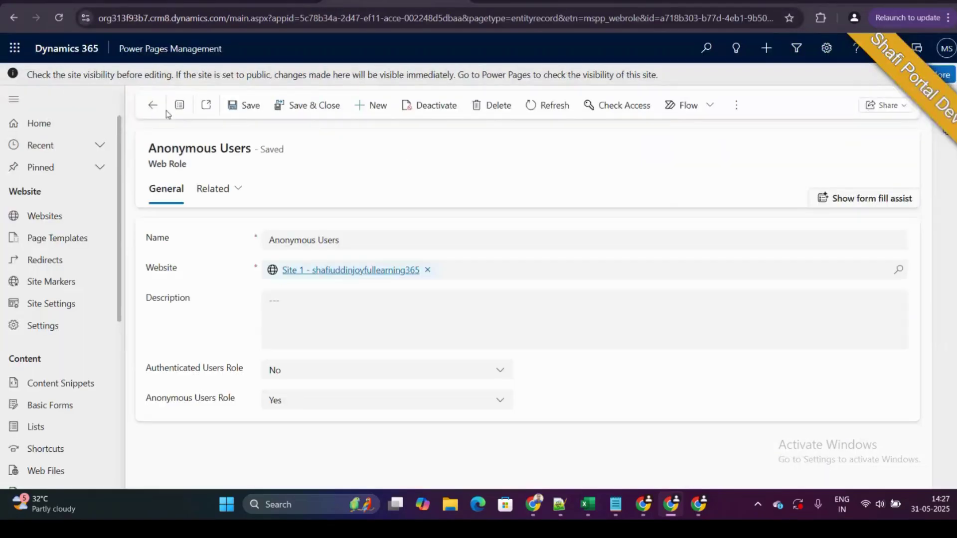
pyautogui.click(144, 114)
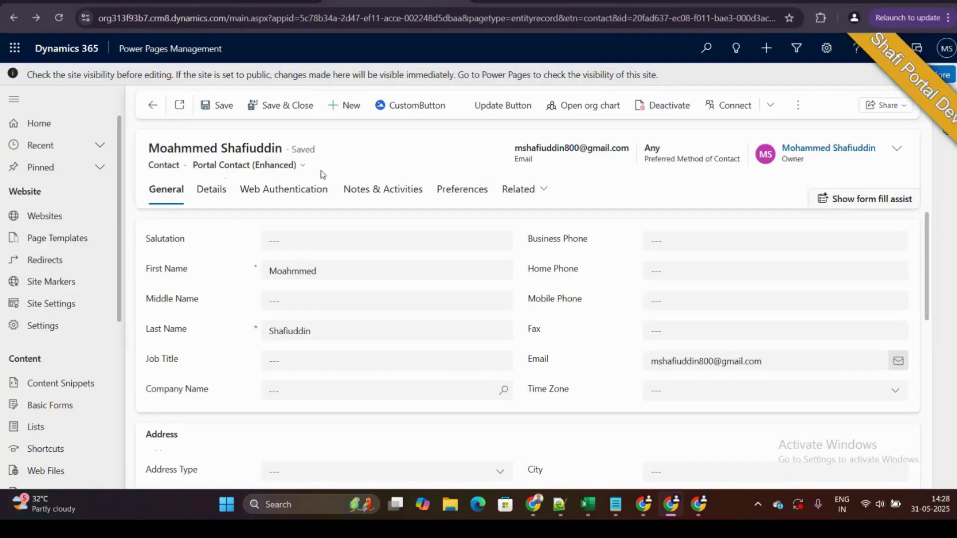
pyautogui.scroll(-5, 937, 341)
pyautogui.scroll(-4, 953, 422)
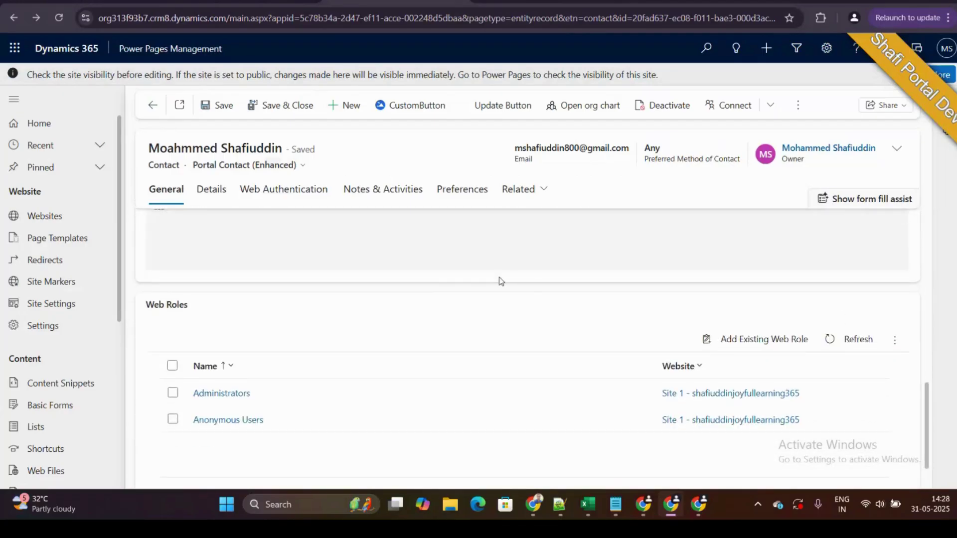
# Step: Show the contact's record ID with the Level up for Dynamics 365 extension and copy the GUID without its enclosing braces
pyautogui.click(821, 18)
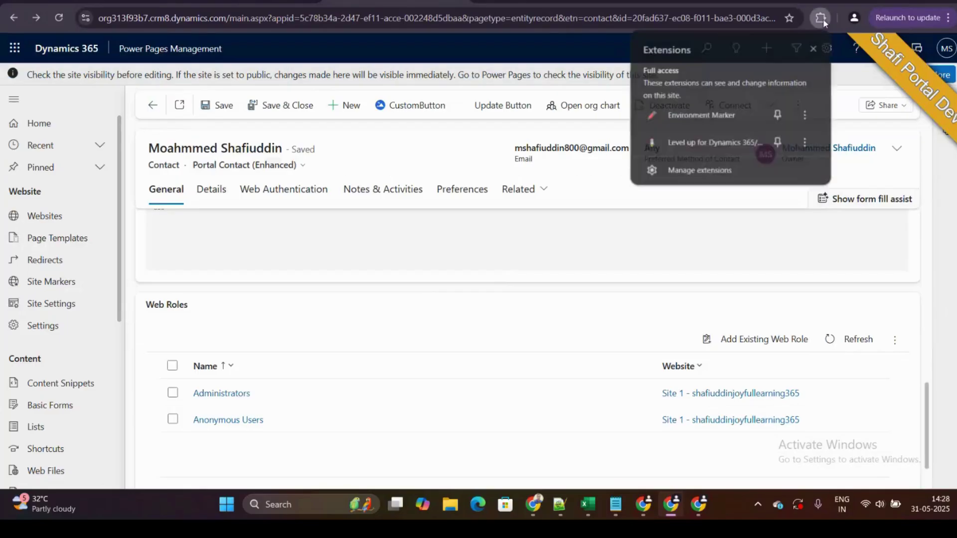
pyautogui.click(707, 145)
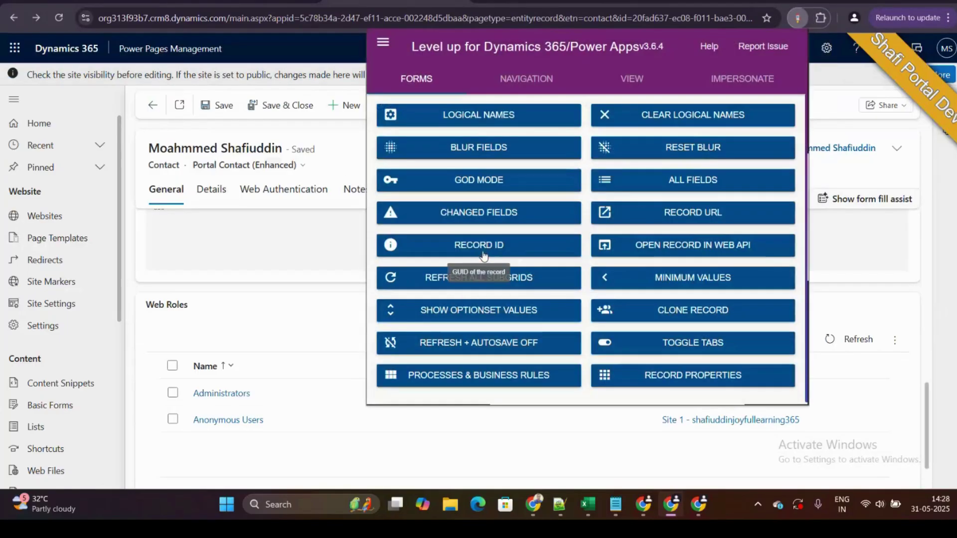
pyautogui.click(483, 255)
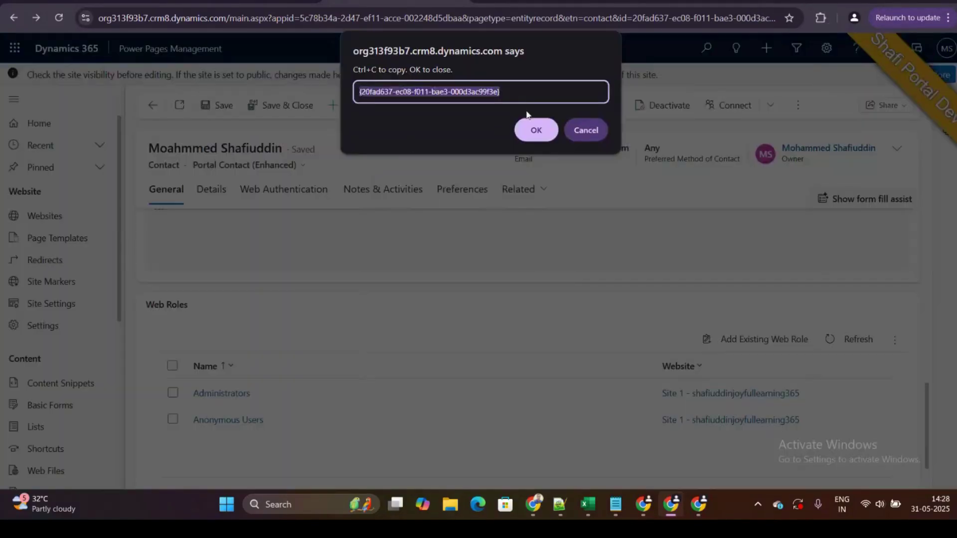
pyautogui.click(516, 92)
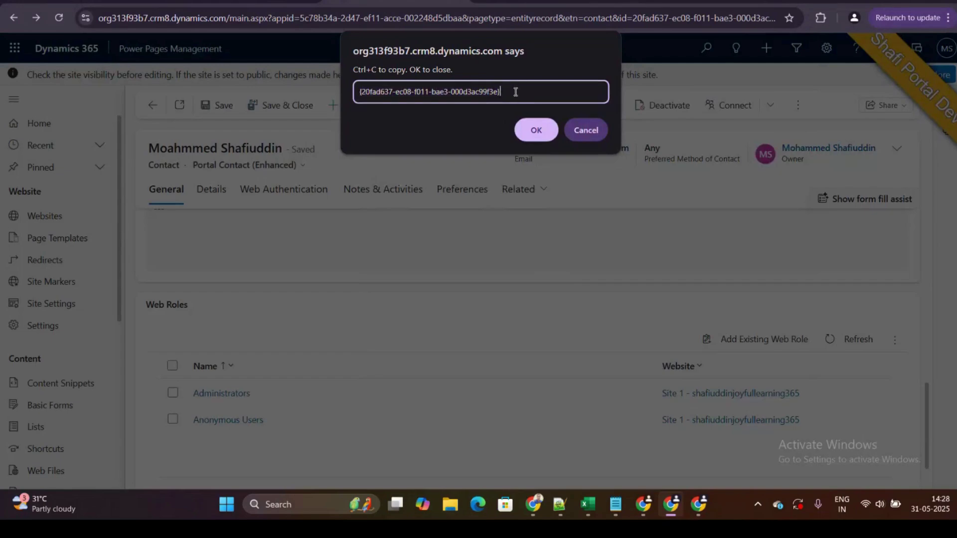
pyautogui.hotkey('shift', 'Left')
pyautogui.hotkey('shift', 'Left')
pyautogui.hotkey('shift', 'Left')
pyautogui.hotkey('shift', 'Left')
pyautogui.hotkey('shift', 'Left')
pyautogui.hotkey('shift', 'Left')
pyautogui.hotkey('shift', 'Left')
pyautogui.hotkey('shift', 'Left')
pyautogui.hotkey('shift', 'Left')
pyautogui.hotkey('shift', 'Left')
pyautogui.hotkey('shift', 'Left')
pyautogui.hotkey('shift', 'Left')
pyautogui.hotkey('shift', 'Left')
pyautogui.hotkey('shift', 'Left')
pyautogui.hotkey('shift', 'Left')
pyautogui.hotkey('shift', 'Left')
pyautogui.hotkey('shift', 'Left')
pyautogui.hotkey('shift', 'Left')
pyautogui.hotkey('shift', 'Left')
pyautogui.hotkey('shift', 'Left')
pyautogui.hotkey('shift', 'Left')
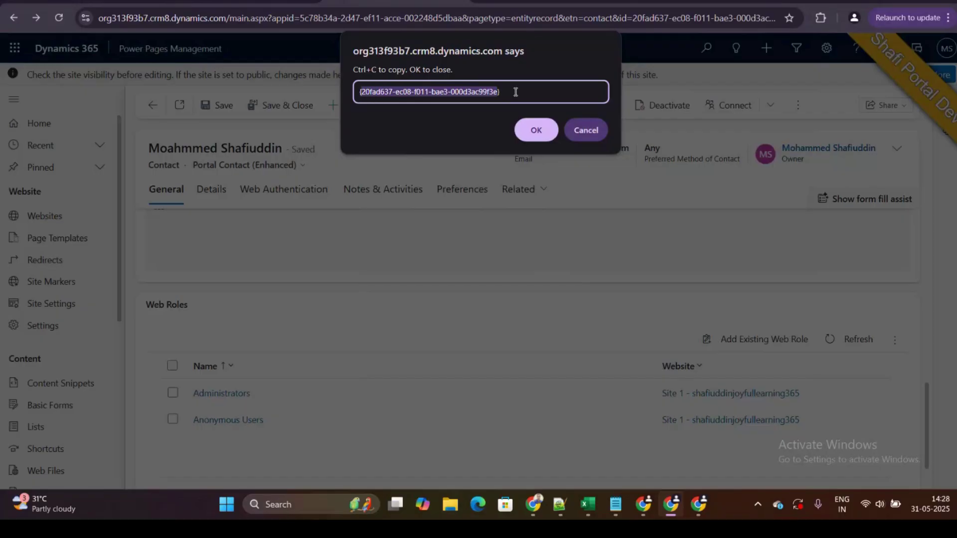
pyautogui.hotkey('ctrl', 'c')
# Step: Switch back to Power Automate, paste the copied GUID as the Contact Guid and run the flow
pyautogui.hotkey('ctrl', 'Tab')
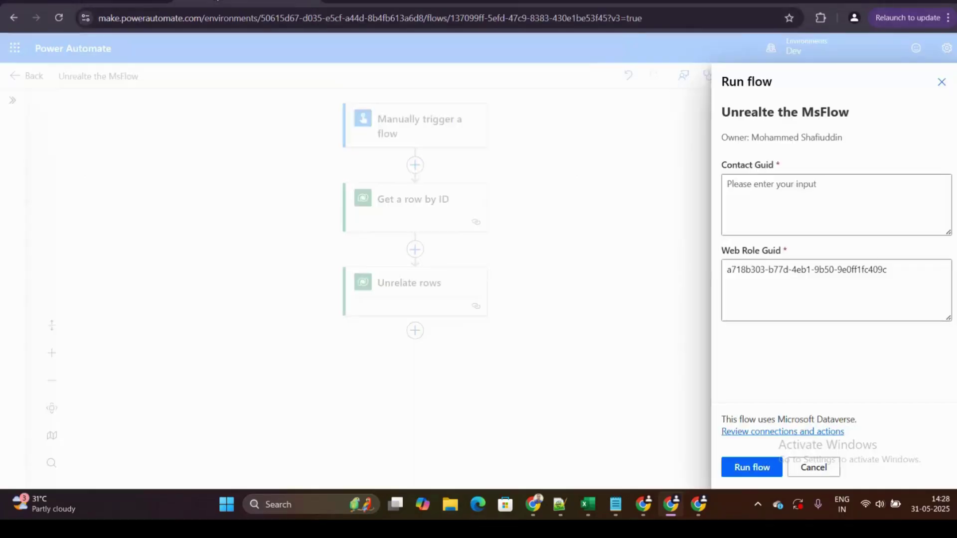
pyautogui.click(764, 207)
pyautogui.hotkey('ctrl', 'v')
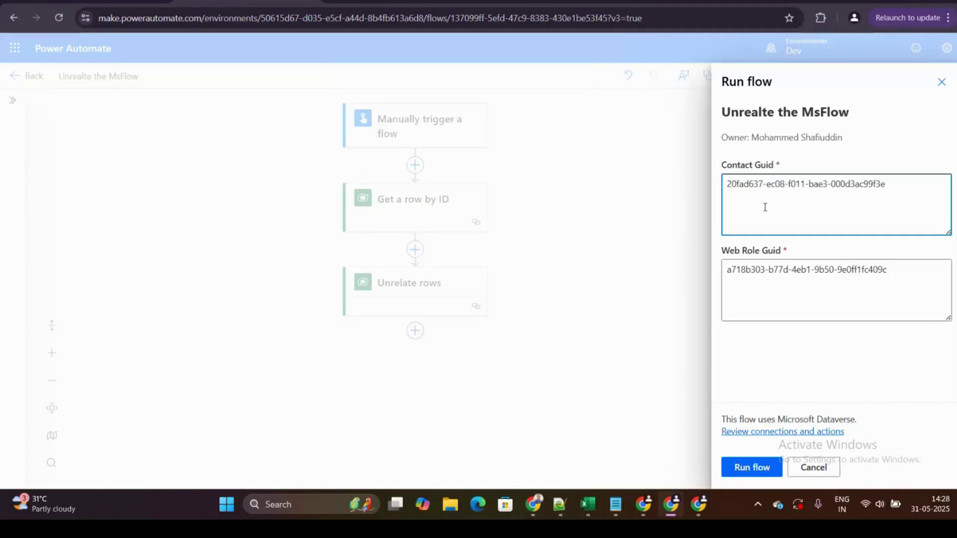
pyautogui.click(753, 475)
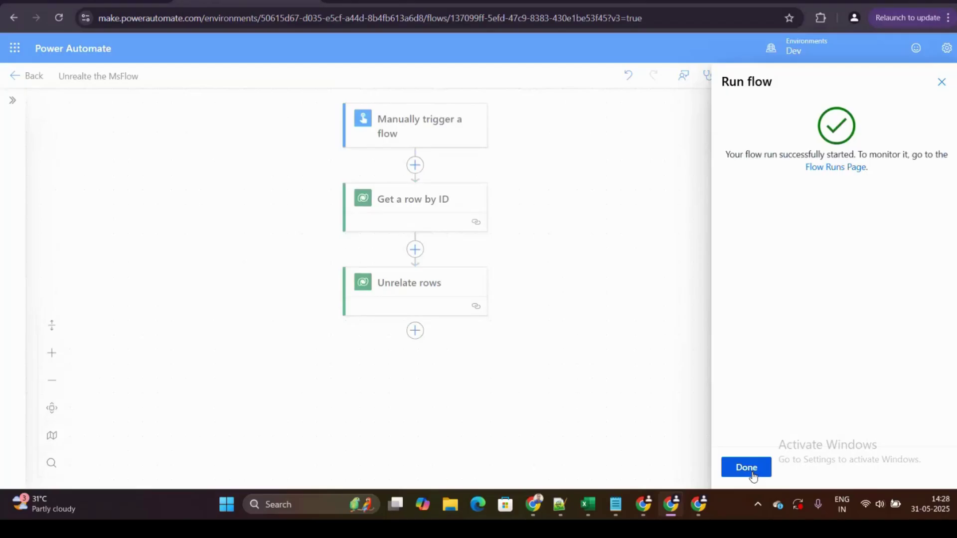
pyautogui.click(753, 475)
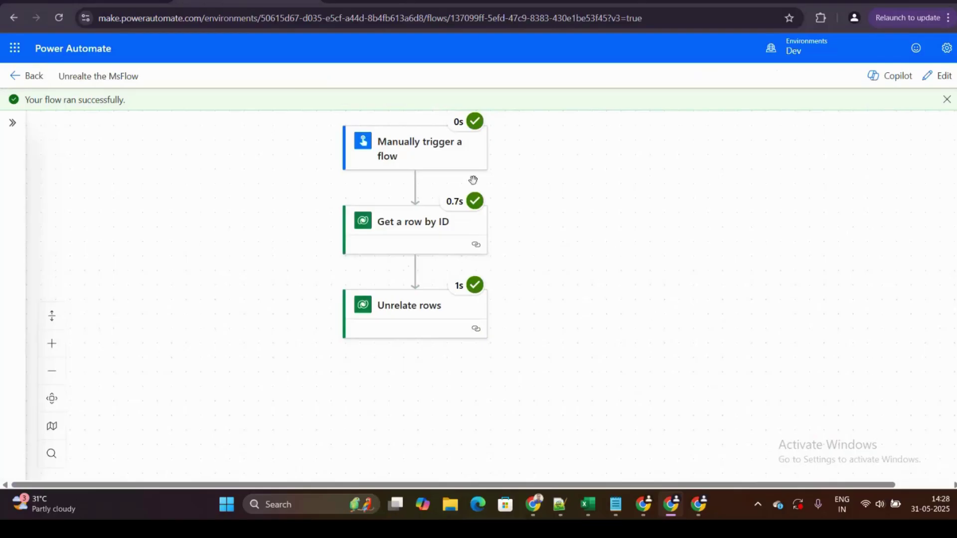
# Step: Examine the inputs and outputs of the Unrelate rows action in the run results
pyautogui.click(427, 315)
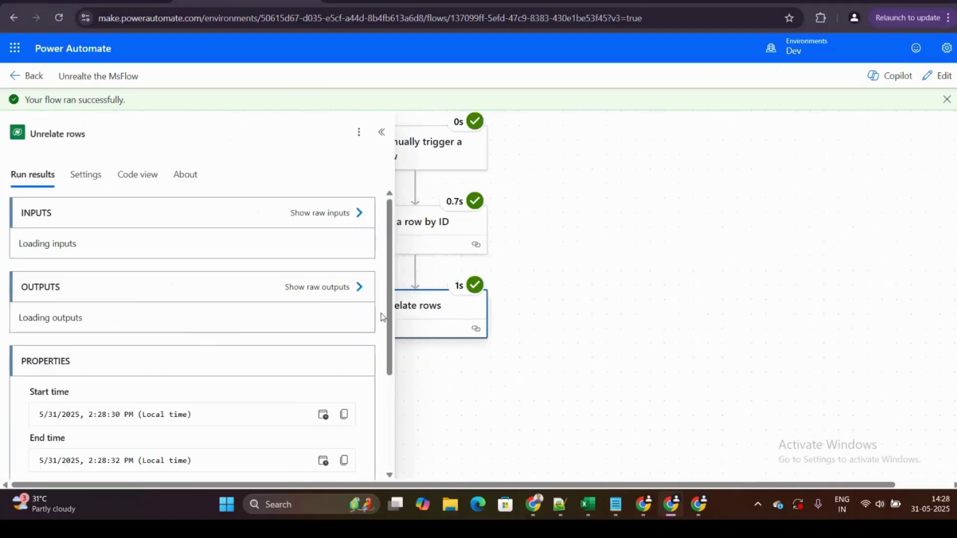
pyautogui.moveTo(389, 275); pyautogui.dragTo(393, 357)
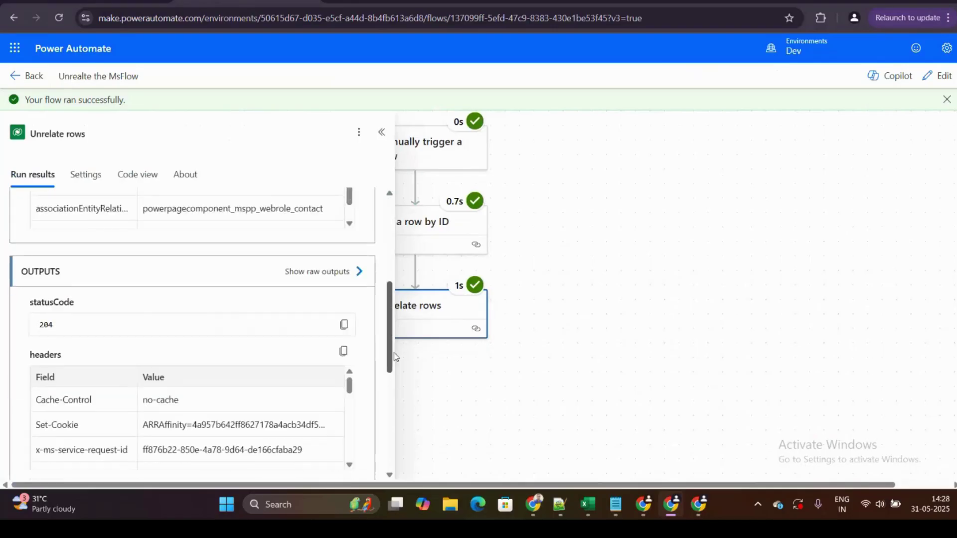
pyautogui.click(546, 329)
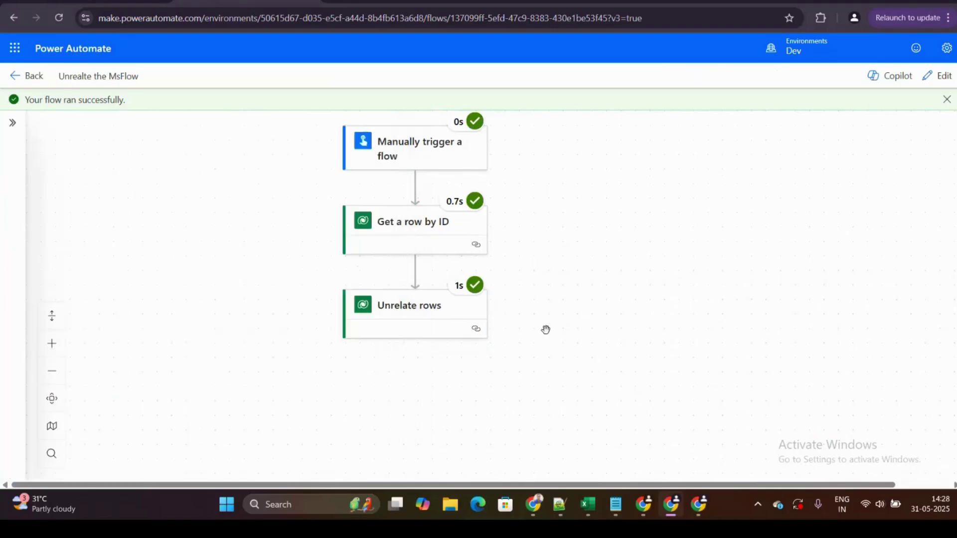
# Step: Switch to Power Pages Management, reload the contact record and check which roles its Web Roles list contains
pyautogui.click(370, 1)
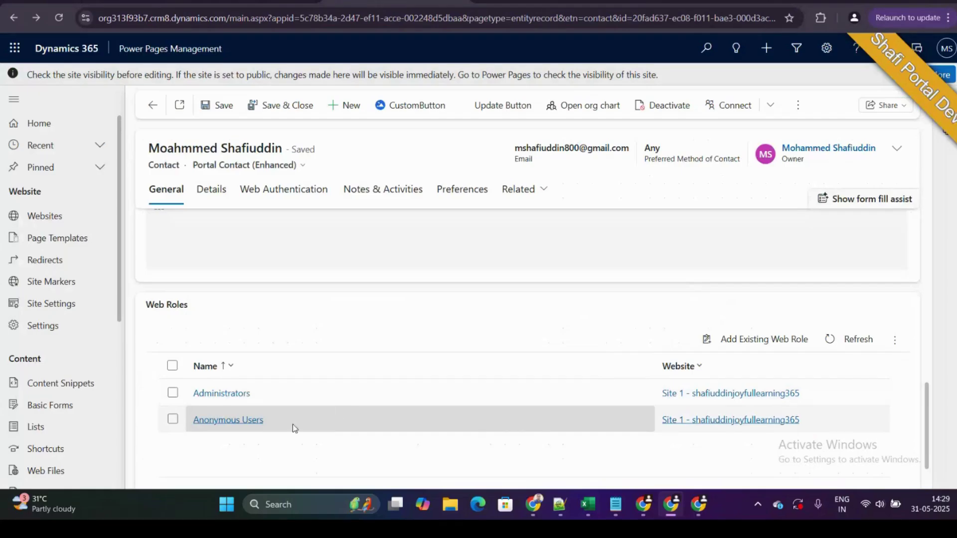
pyautogui.press('F5')
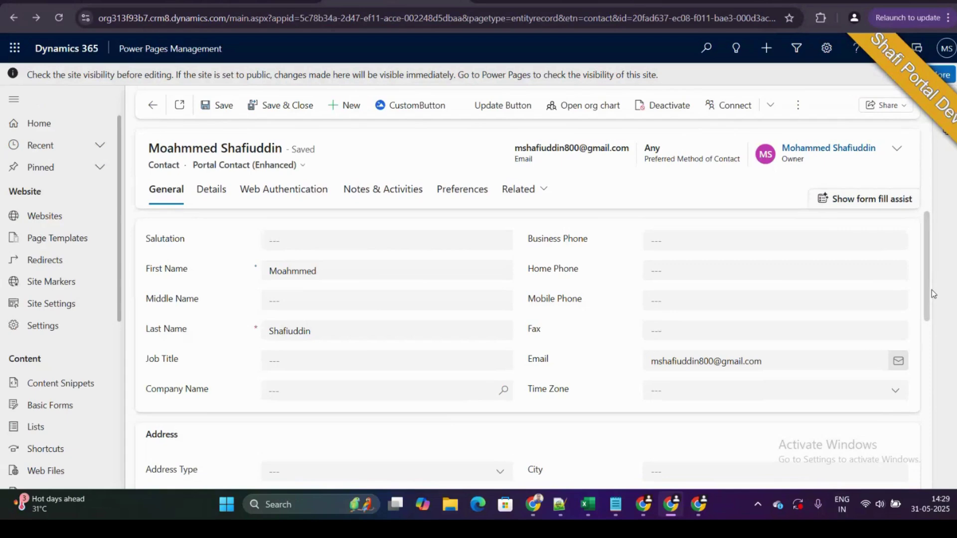
pyautogui.press('F5')
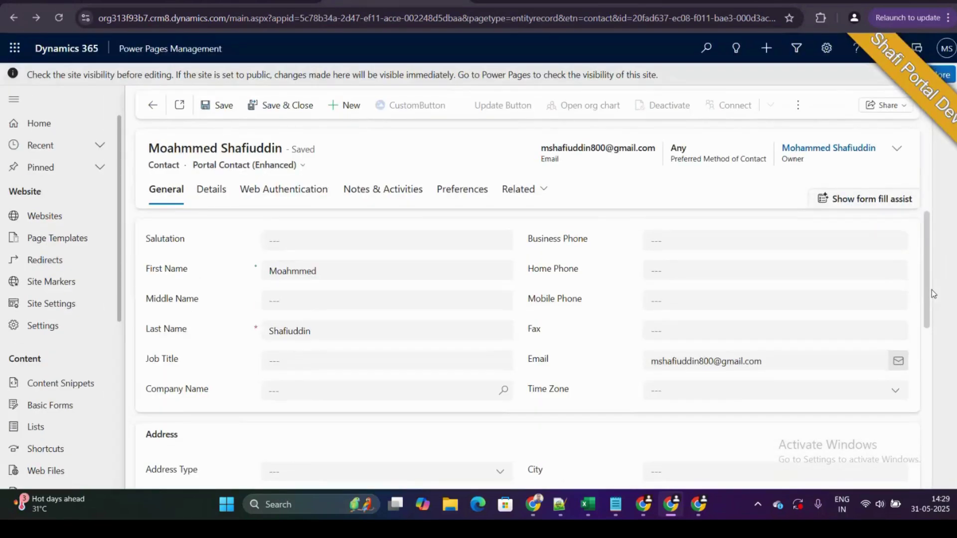
pyautogui.scroll(-5, 931, 289)
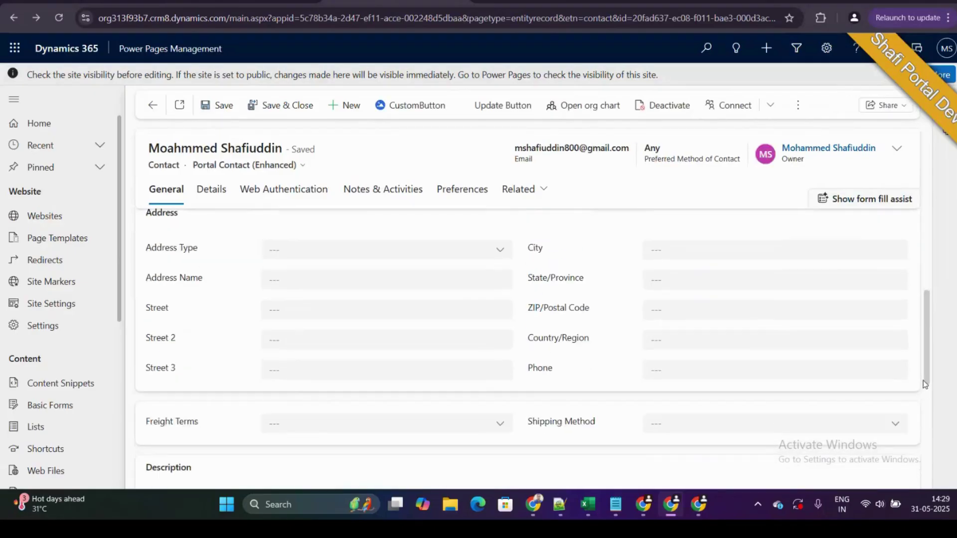
pyautogui.scroll(-5, 928, 396)
pyautogui.scroll(-1, 930, 408)
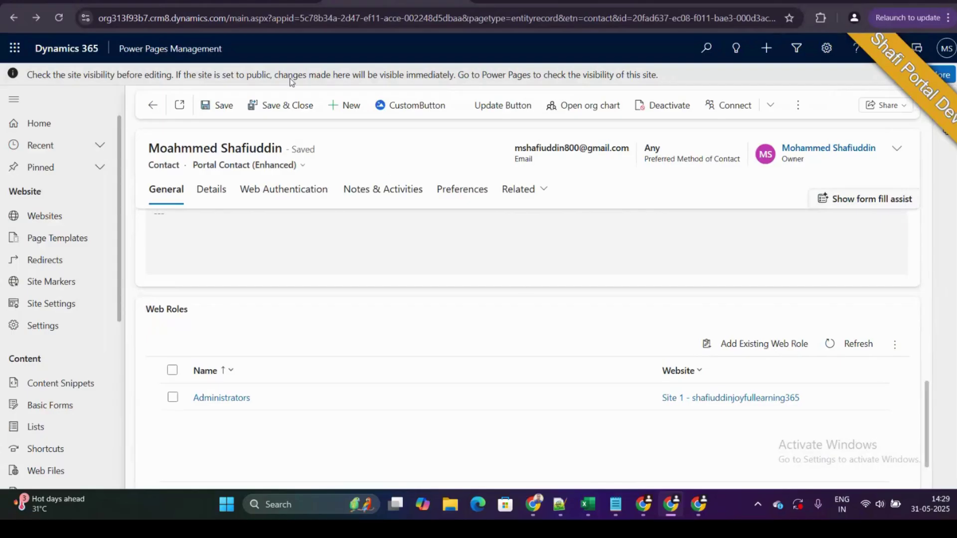
# Step: Switch back to Power Automate, reopen the flow for editing and review the Get a row by ID parameters
pyautogui.click(244, 1)
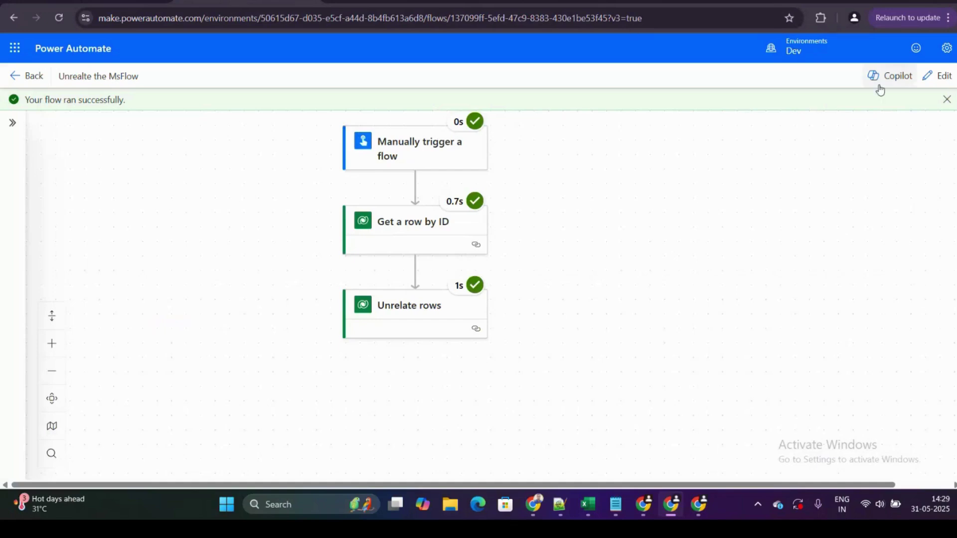
pyautogui.click(943, 77)
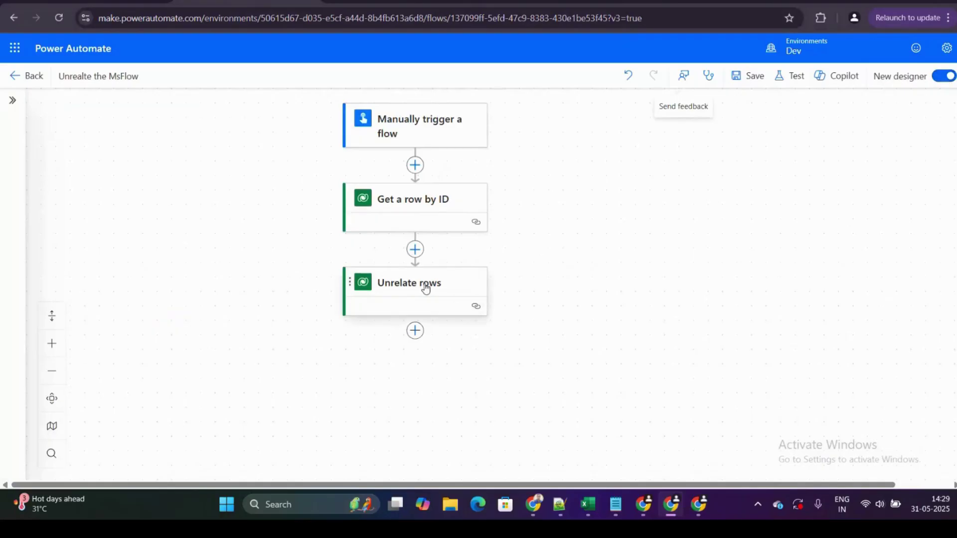
pyautogui.click(423, 209)
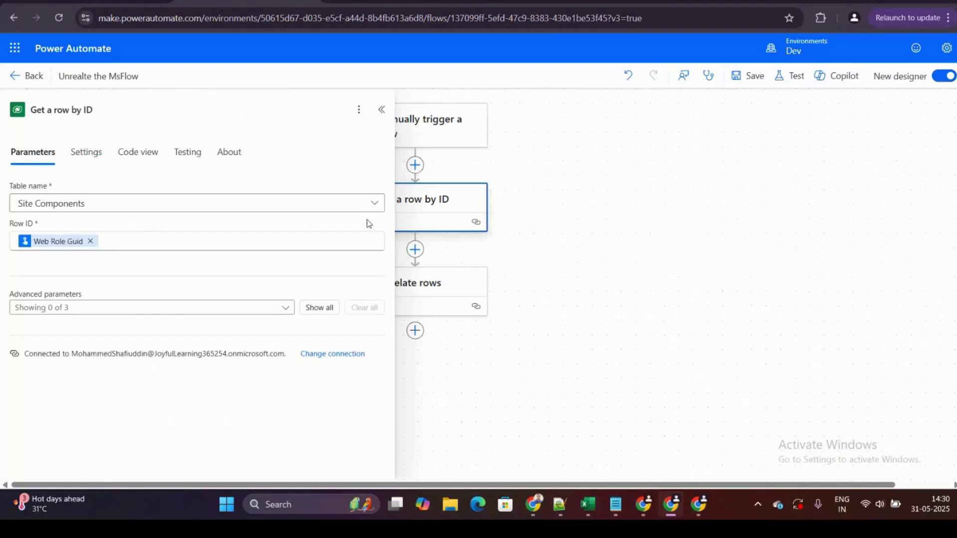
pyautogui.click(550, 303)
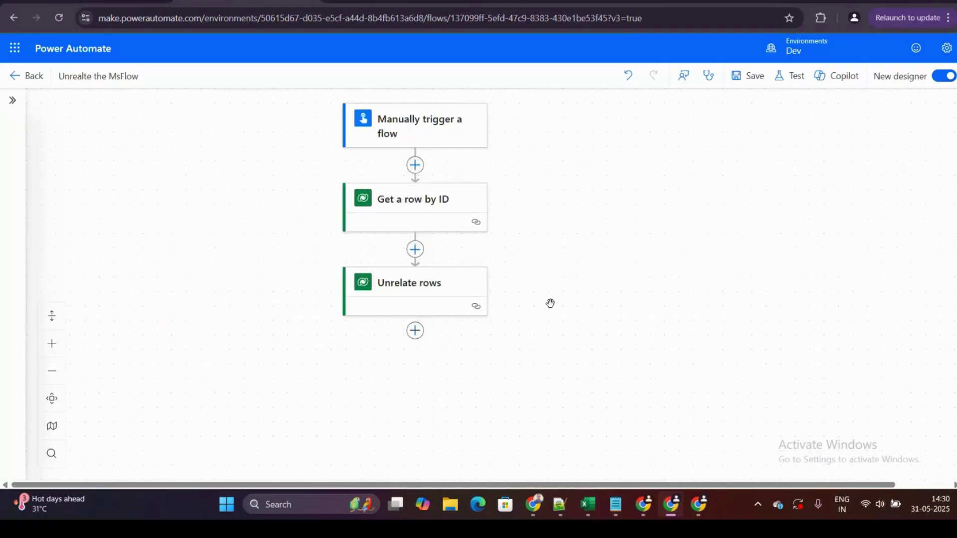
# Step: Delete the Unrelate rows action from the flow
pyautogui.click(424, 286)
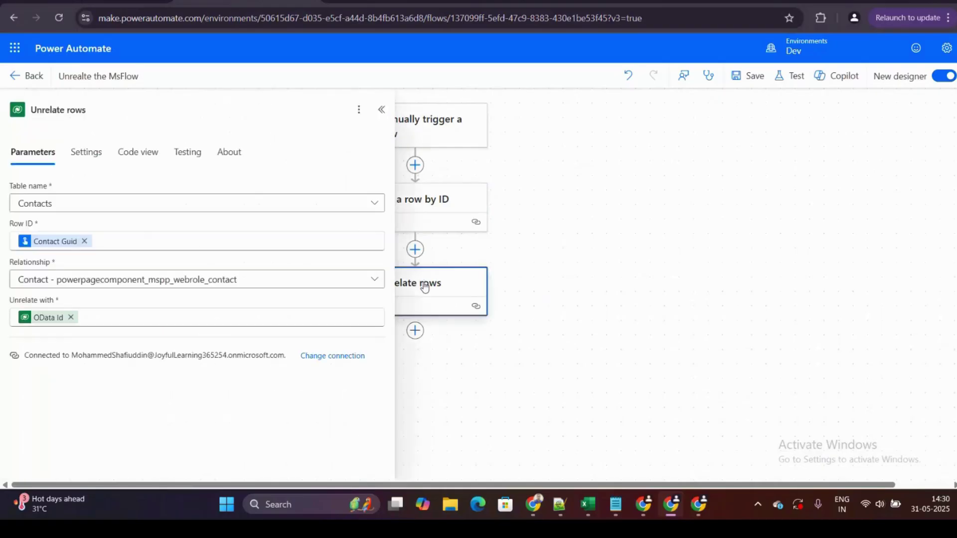
pyautogui.press('Delete')
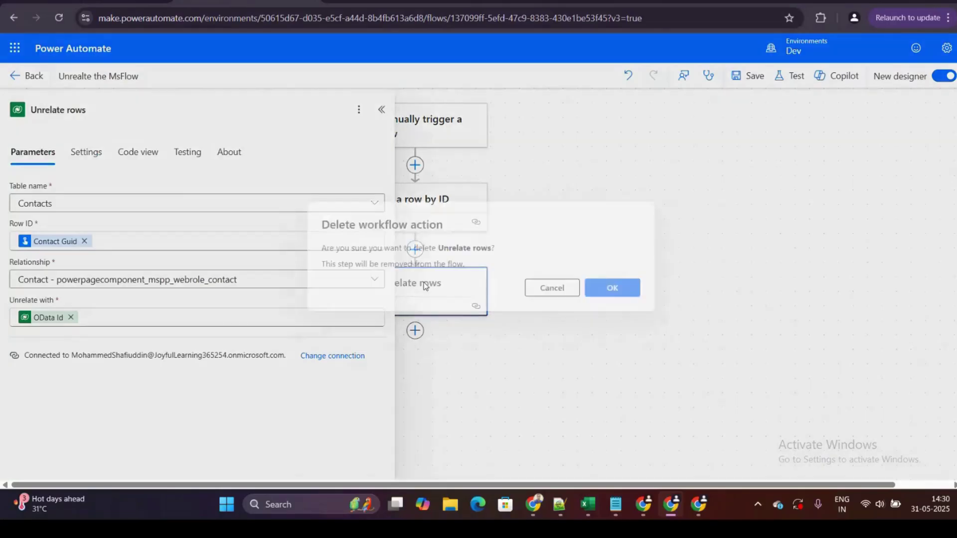
pyautogui.click(623, 290)
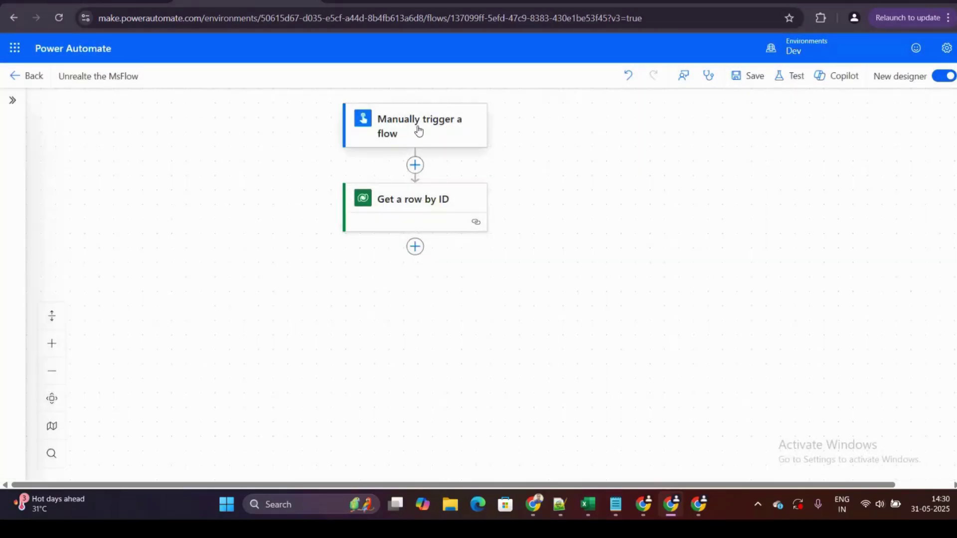
pyautogui.click(417, 130)
pyautogui.click(499, 243)
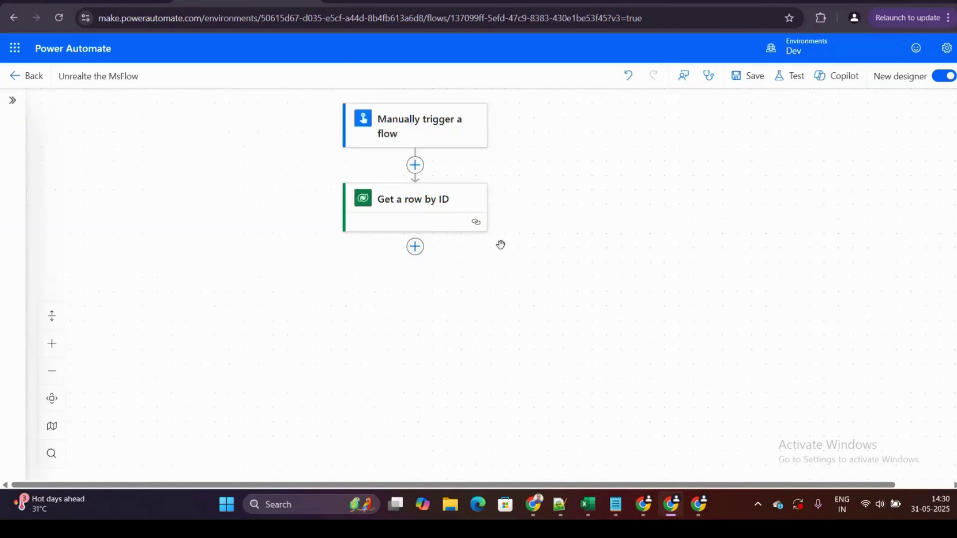
# Step: Add the Microsoft Dataverse Relate rows action after Get a row by ID
pyautogui.click(416, 248)
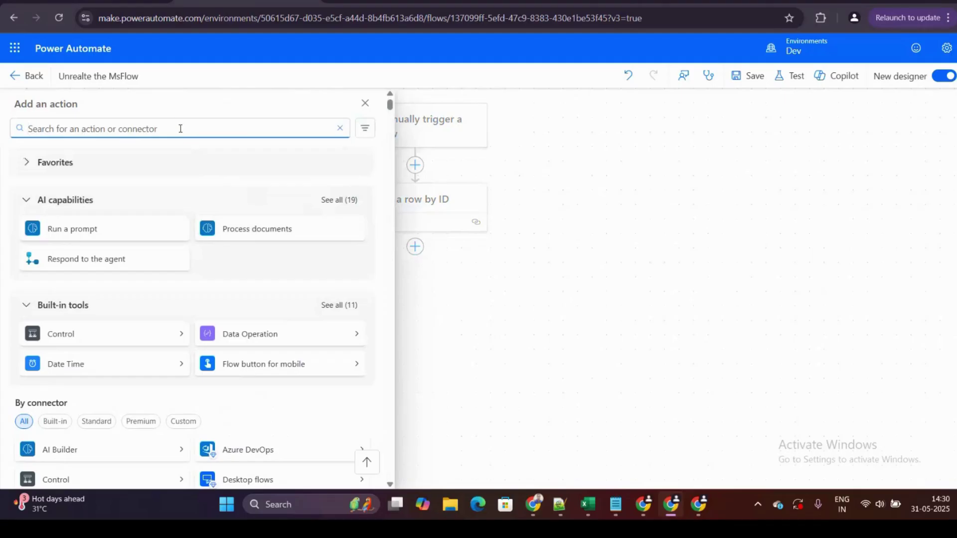
pyautogui.write('realte')
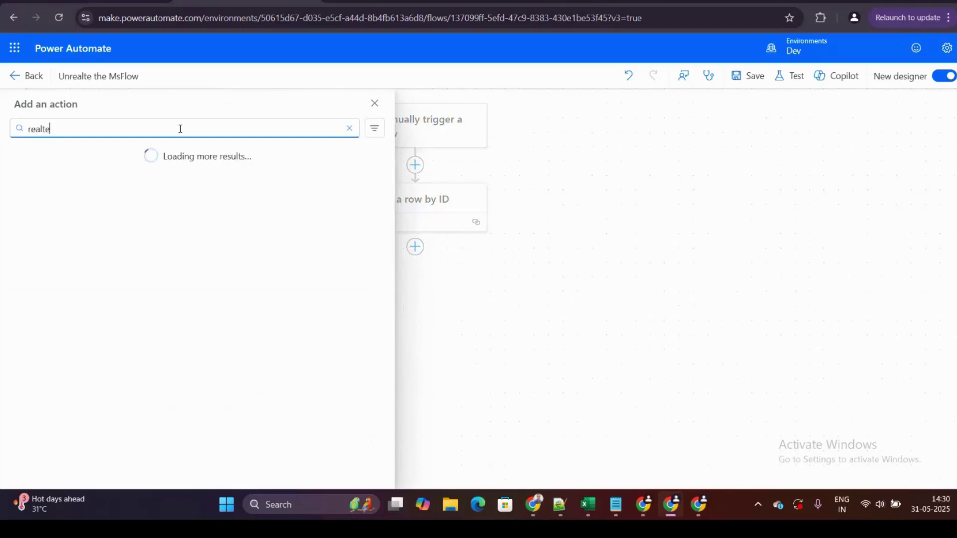
pyautogui.press('BackSpace')
pyautogui.press('BackSpace')
pyautogui.press('BackSpace')
pyautogui.press('BackSpace')
pyautogui.write('late')
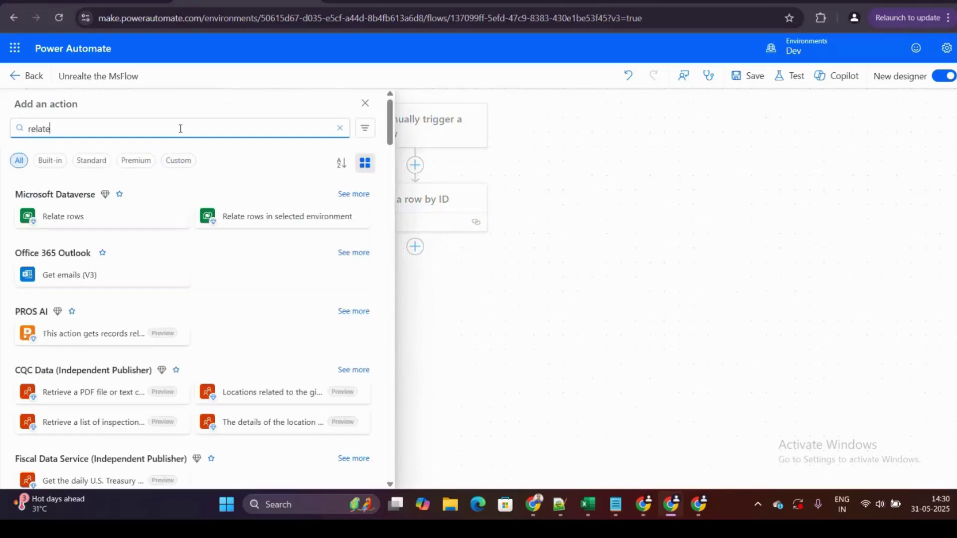
pyautogui.click(135, 221)
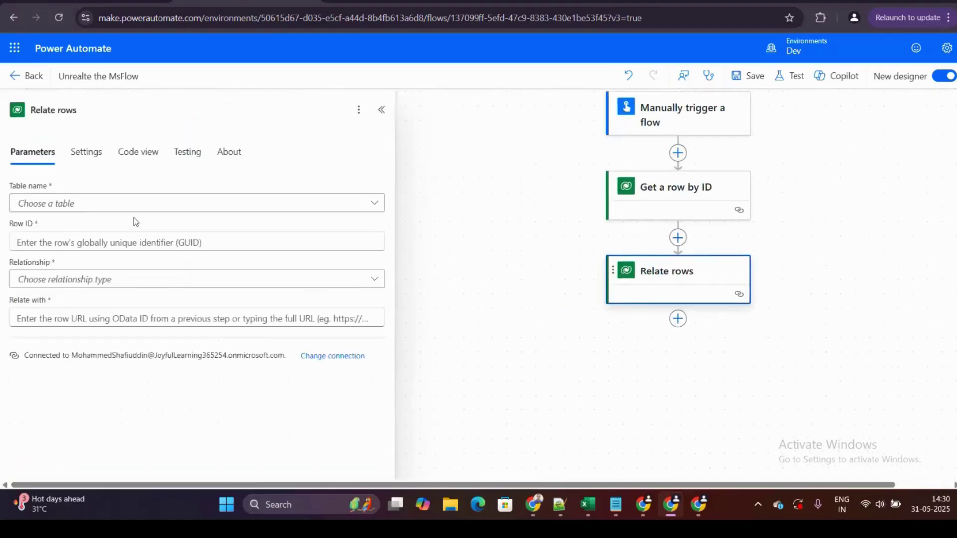
# Step: Set the table of the Relate rows action to Contacts
pyautogui.click(100, 204)
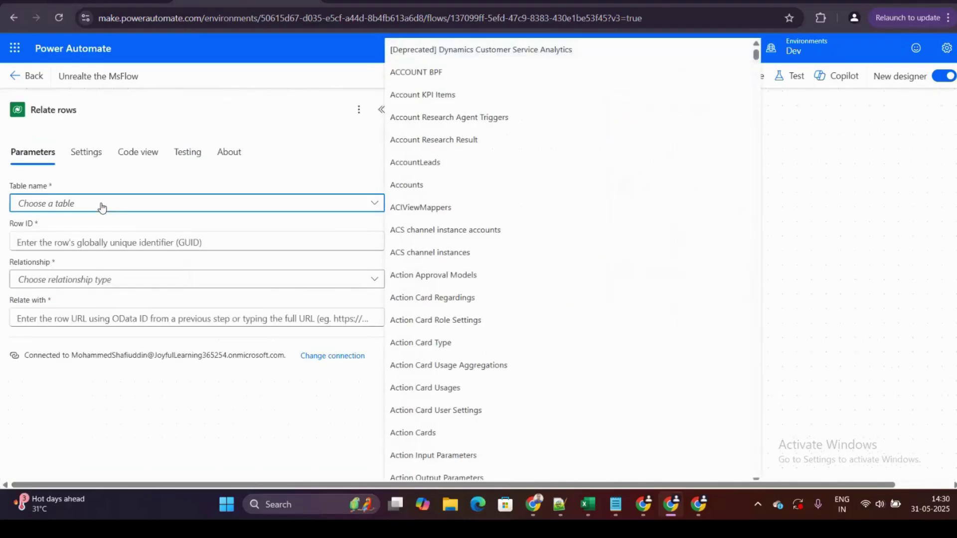
pyautogui.write('contact')
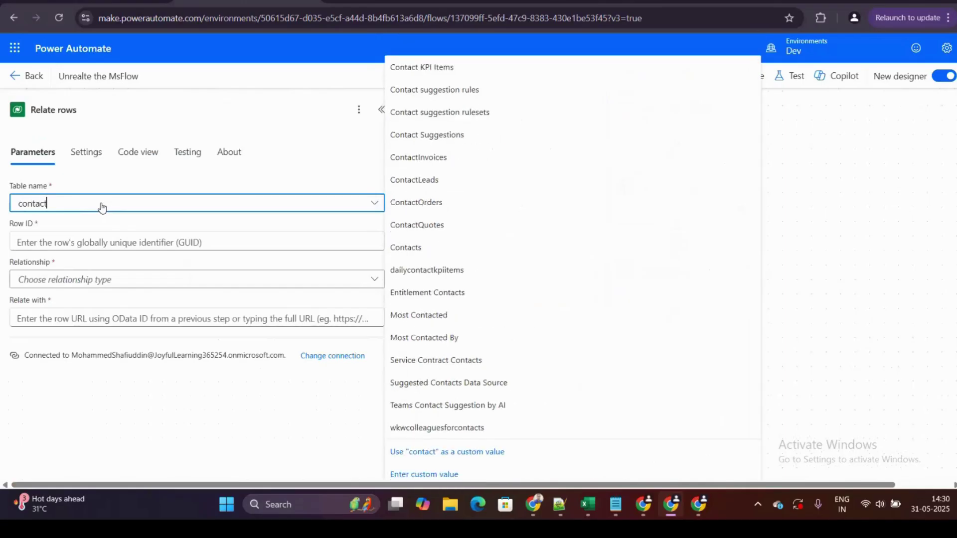
pyautogui.click(419, 248)
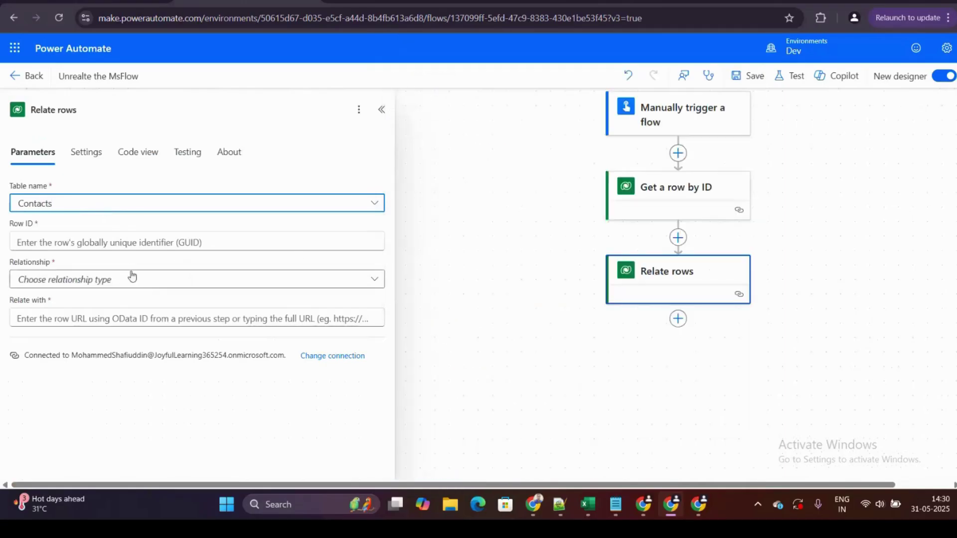
# Step: Set the Row ID of Relate rows to the Contact Guid dynamic value from the manual trigger
pyautogui.click(106, 245)
pyautogui.write('/')
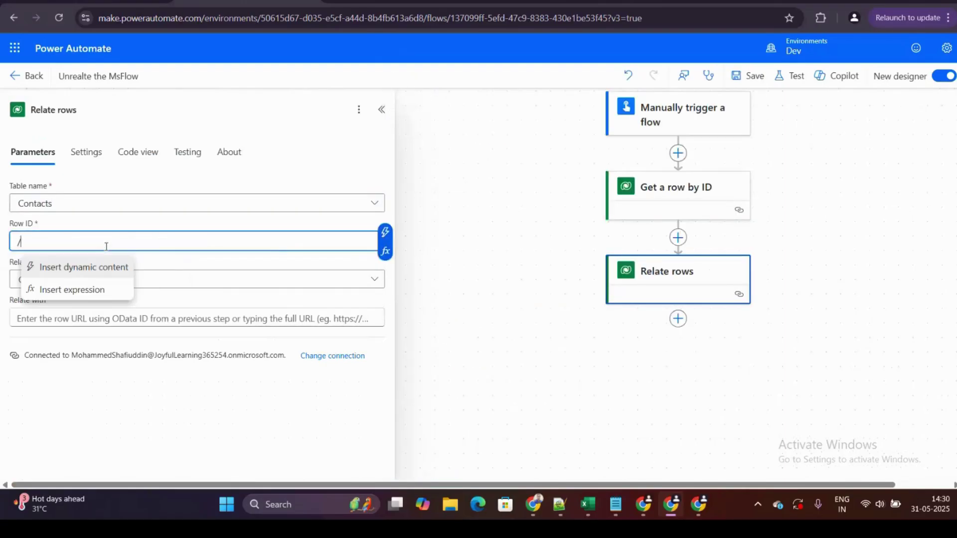
pyautogui.click(96, 273)
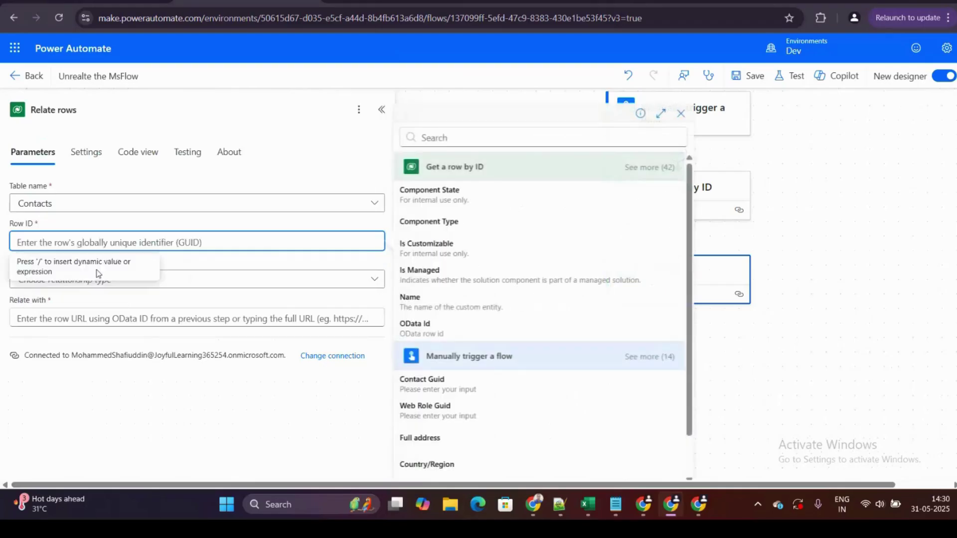
pyautogui.write('contact')
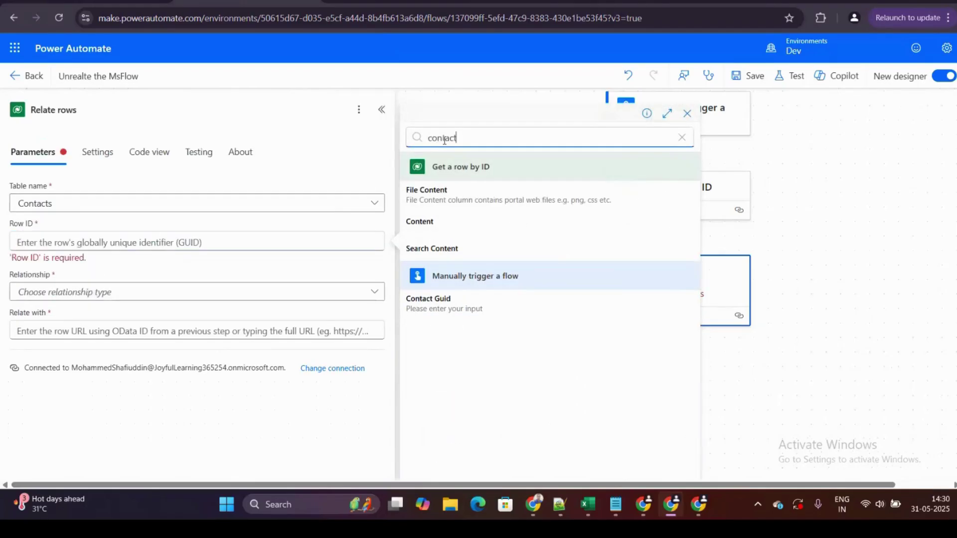
pyautogui.click(519, 305)
# Step: Set the Relate rows relationship to Contact - powerpagecomponent_mspp_webrole_contact
pyautogui.click(299, 282)
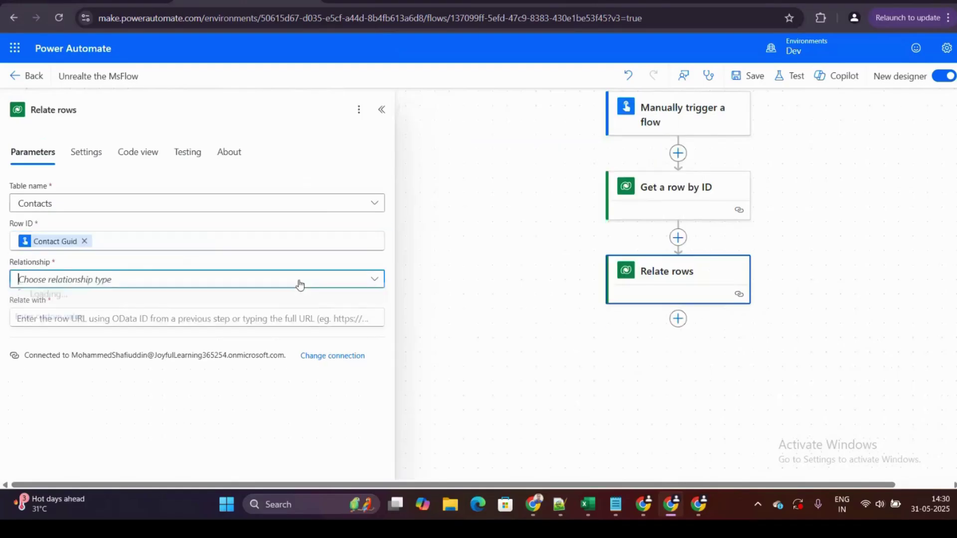
pyautogui.write('power')
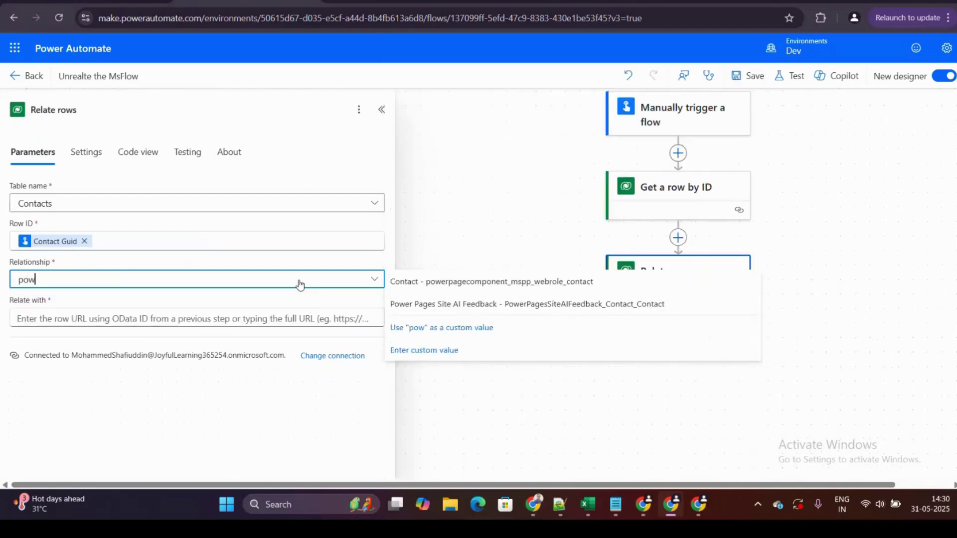
pyautogui.click(466, 281)
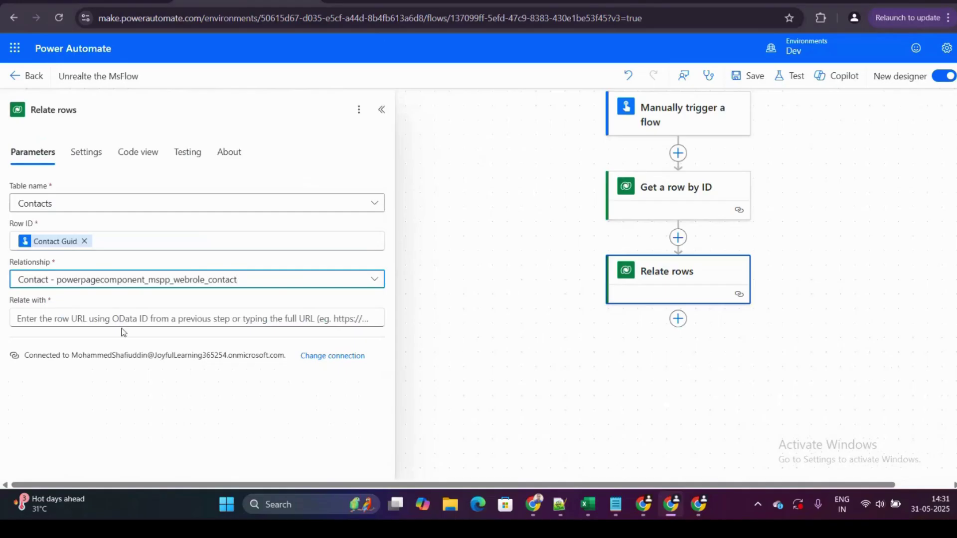
# Step: Set Relate with to the OData Id dynamic value from Get a row by ID and close the action's settings
pyautogui.click(110, 318)
pyautogui.write('/')
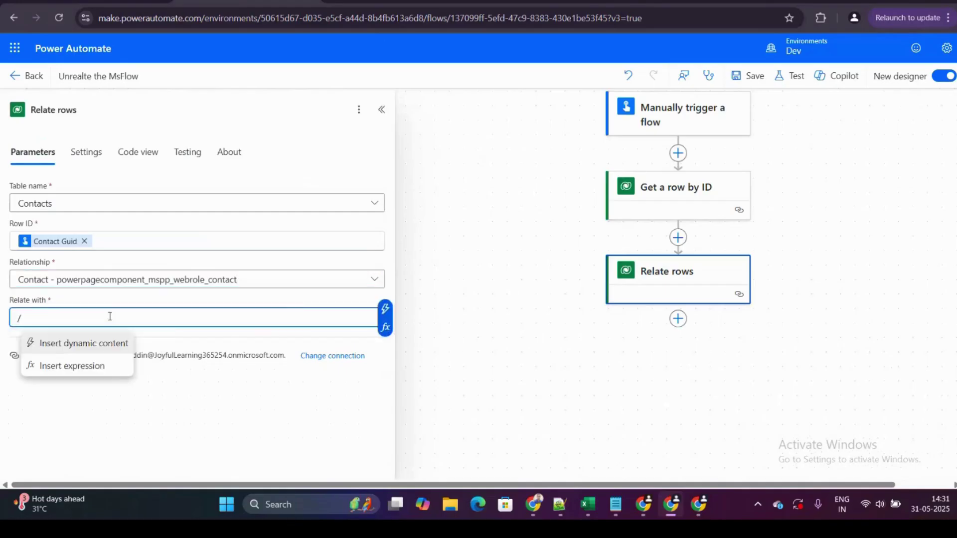
pyautogui.click(111, 343)
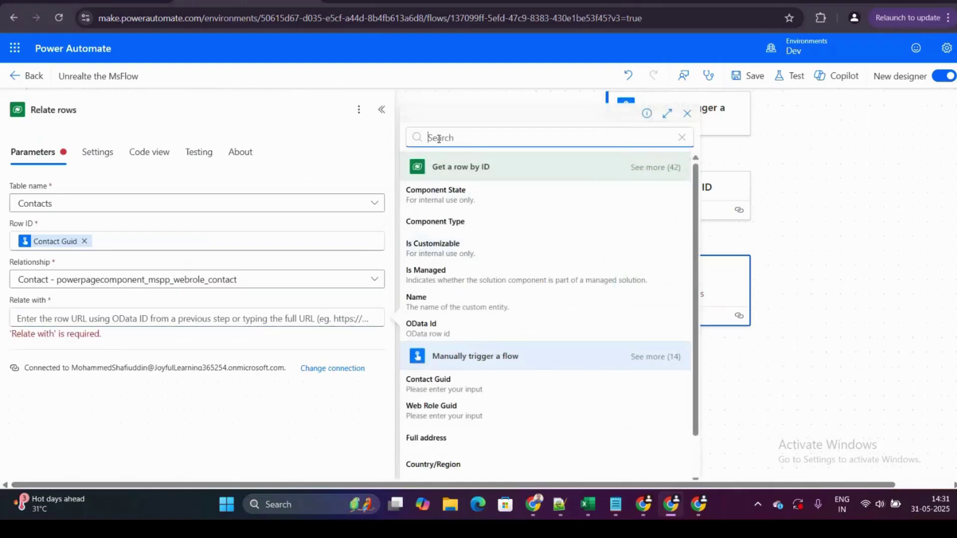
pyautogui.click(464, 329)
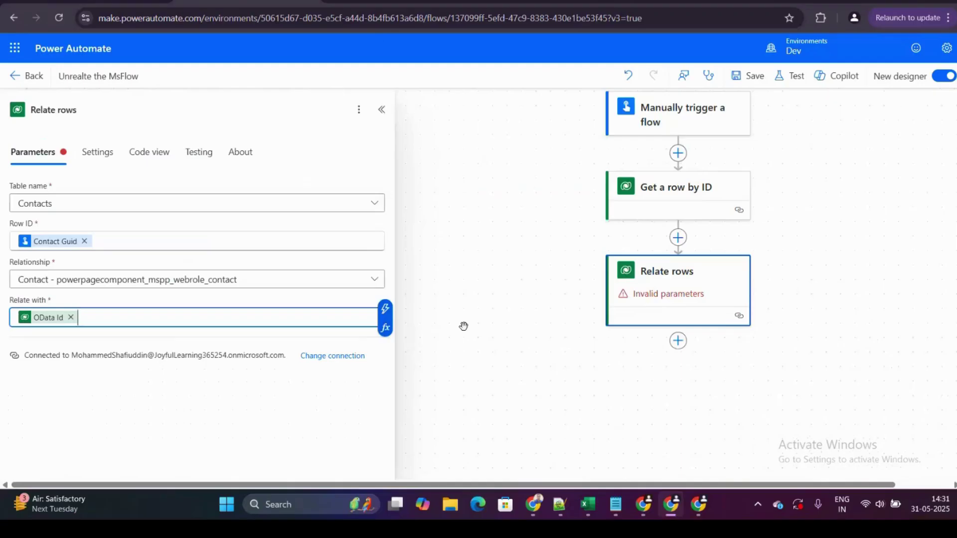
pyautogui.click(463, 326)
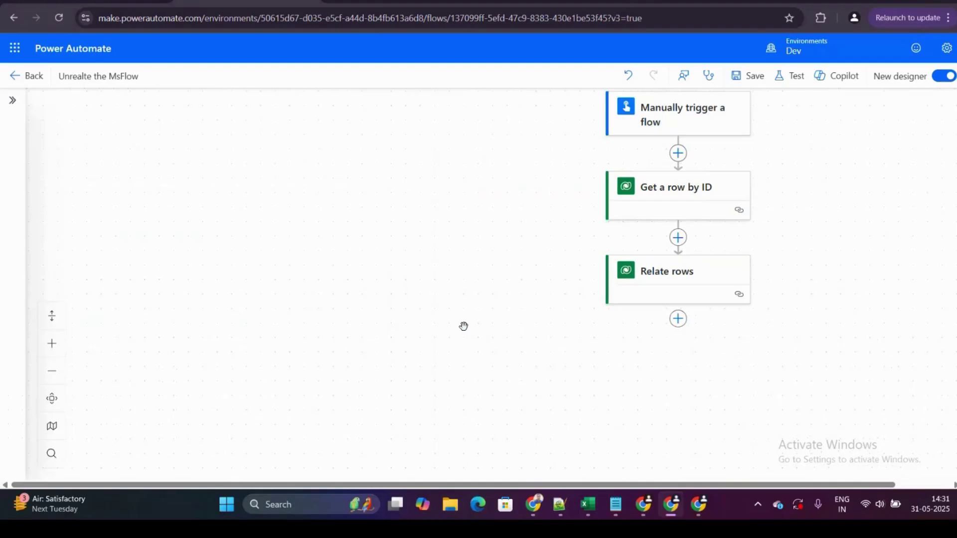
# Step: Save the flow and open its test options
pyautogui.moveTo(489, 211); pyautogui.dragTo(303, 220)
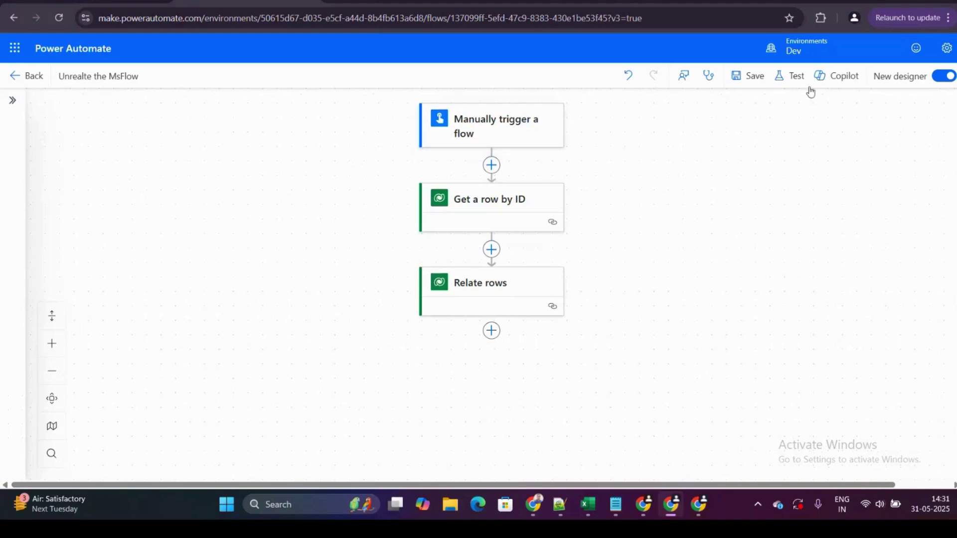
pyautogui.click(749, 78)
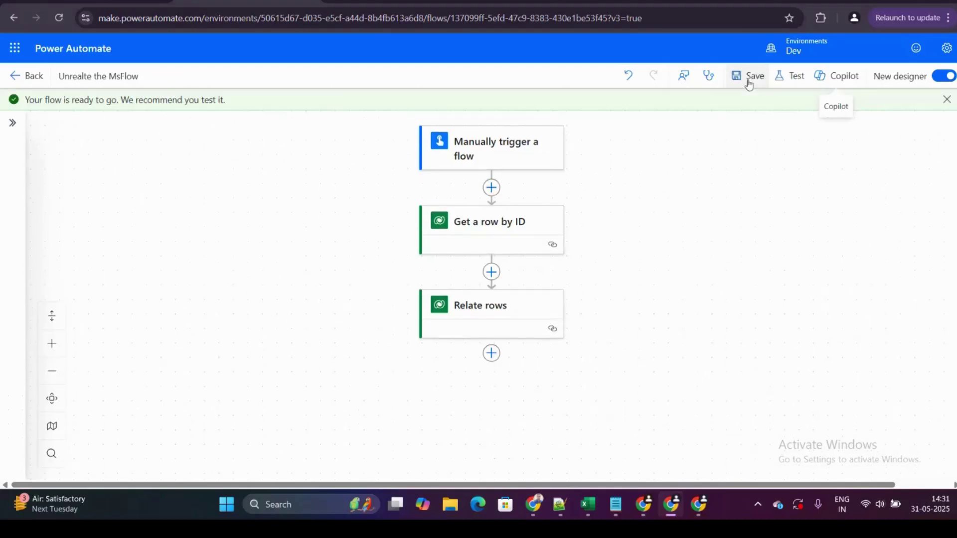
pyautogui.click(794, 75)
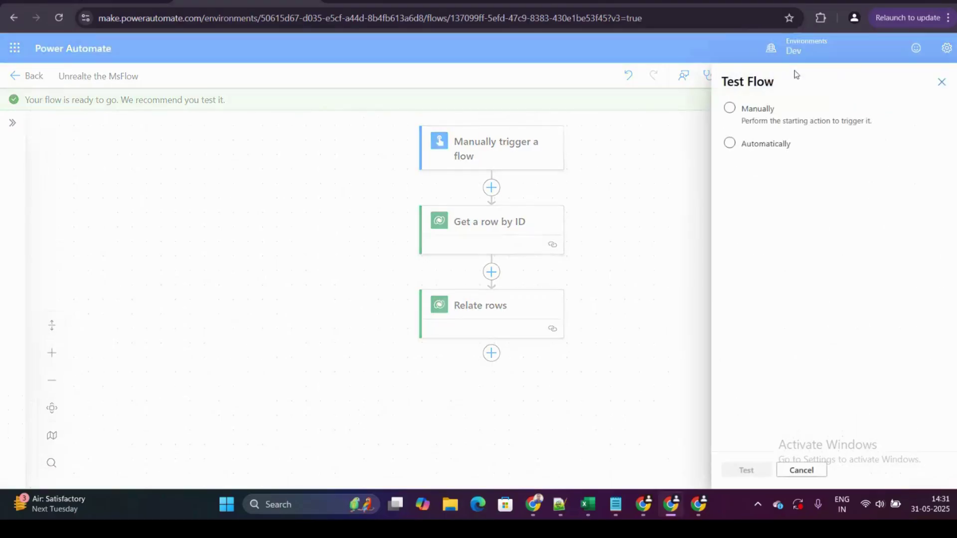
pyautogui.click(730, 144)
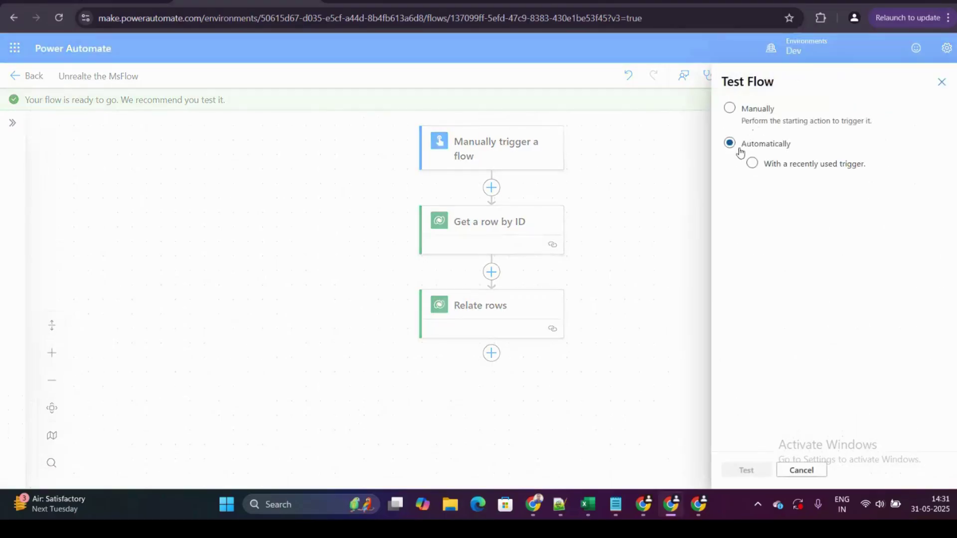
pyautogui.click(752, 164)
pyautogui.click(736, 188)
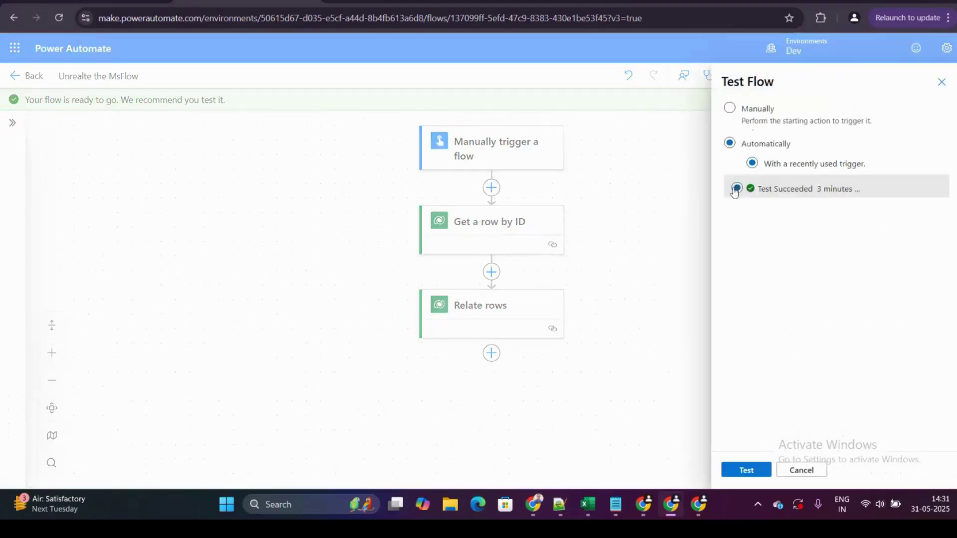
# Step: Start a manual test of the flow and go to its Contact Guid input
pyautogui.click(738, 120)
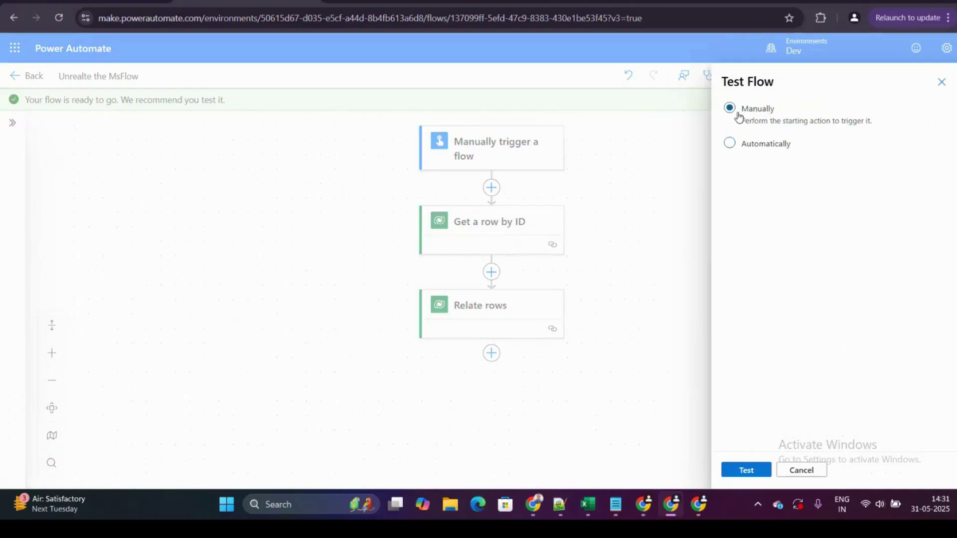
pyautogui.click(746, 472)
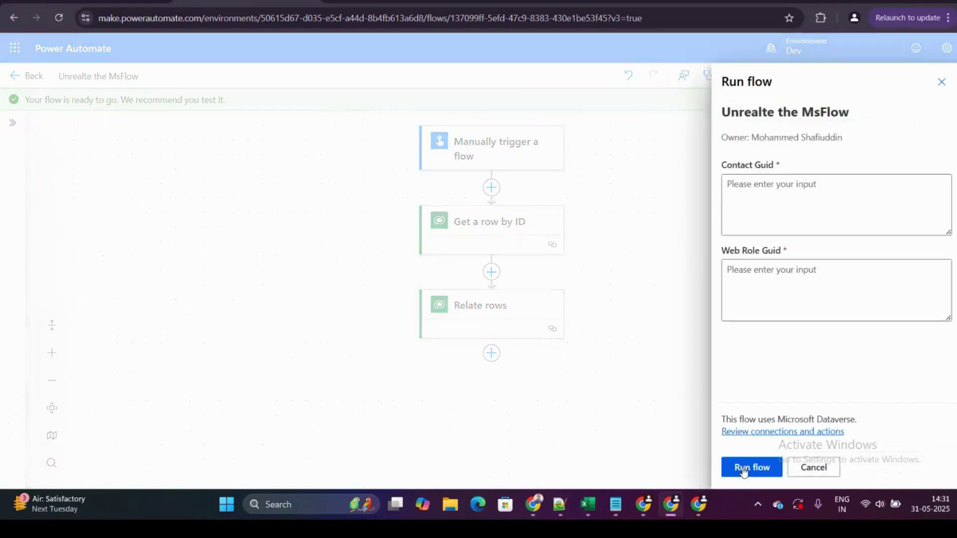
pyautogui.click(750, 202)
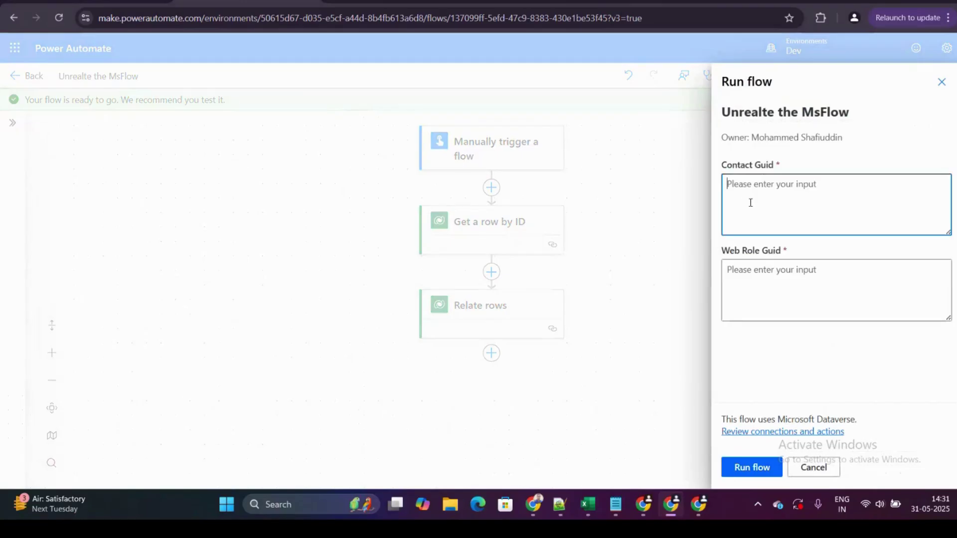
# Step: Switch to the portal contact in Dynamics 365 and copy its record ID without the braces using Level up
pyautogui.click(426, 3)
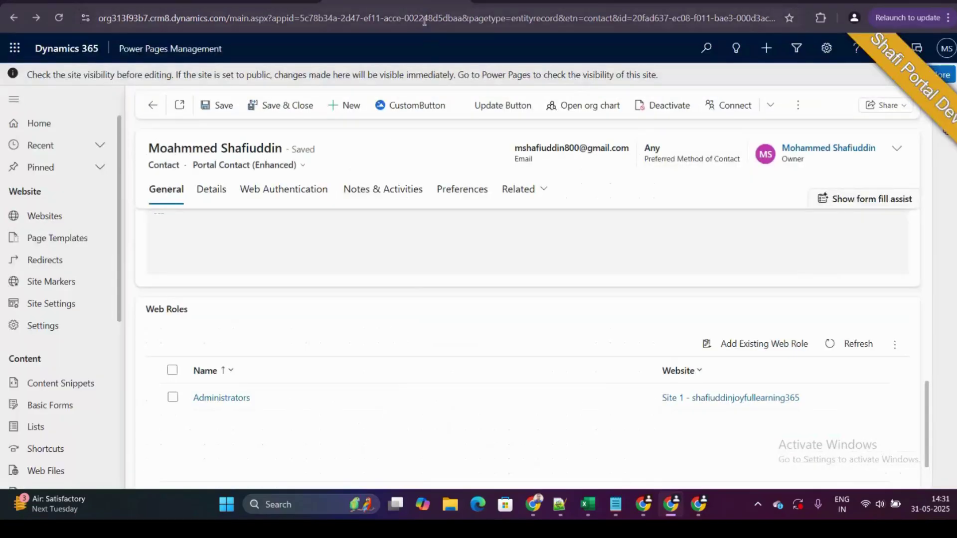
pyautogui.click(820, 18)
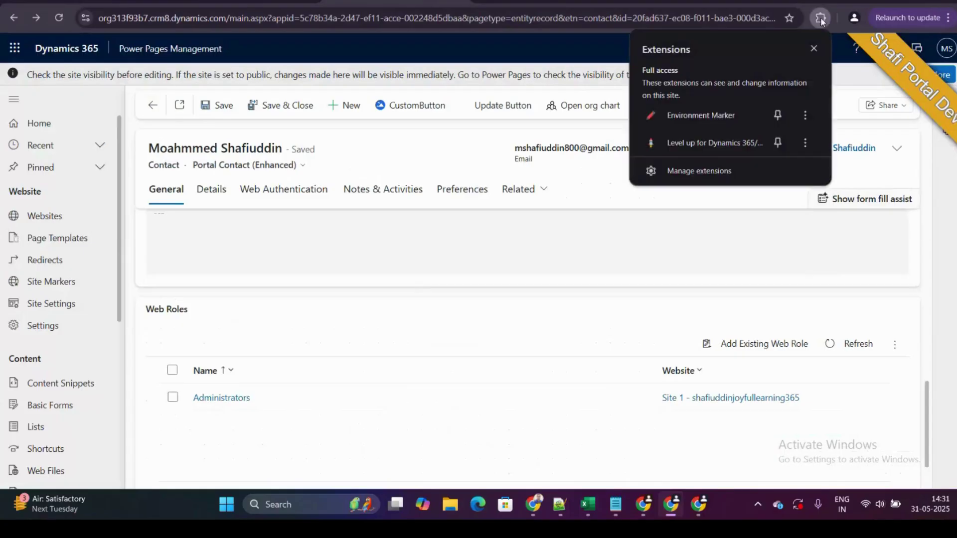
pyautogui.click(707, 143)
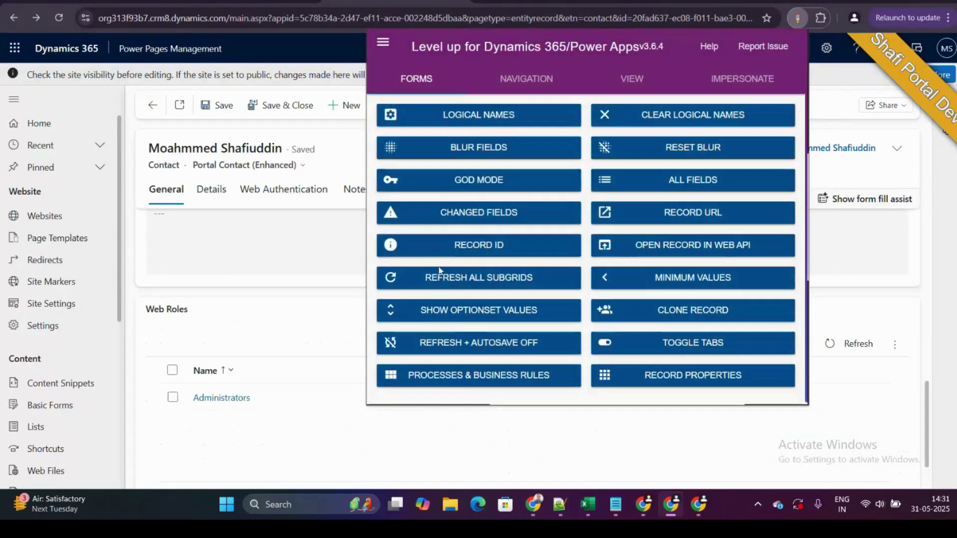
pyautogui.click(393, 244)
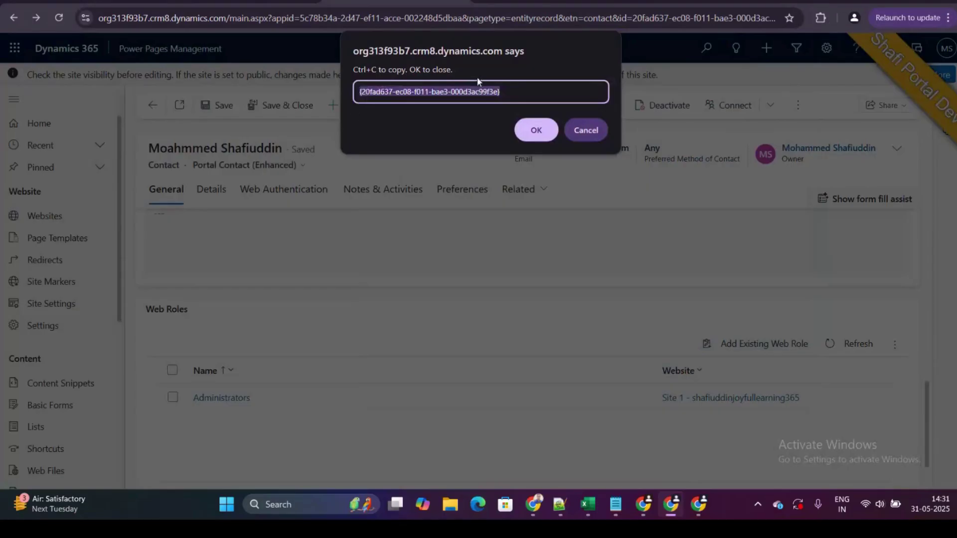
pyautogui.click(520, 95)
pyautogui.hotkey('shift', 'Left')
pyautogui.hotkey('shift', 'Left')
pyautogui.hotkey('shift', 'Left')
pyautogui.hotkey('shift', 'Left')
pyautogui.hotkey('shift', 'Left')
pyautogui.hotkey('shift', 'Left')
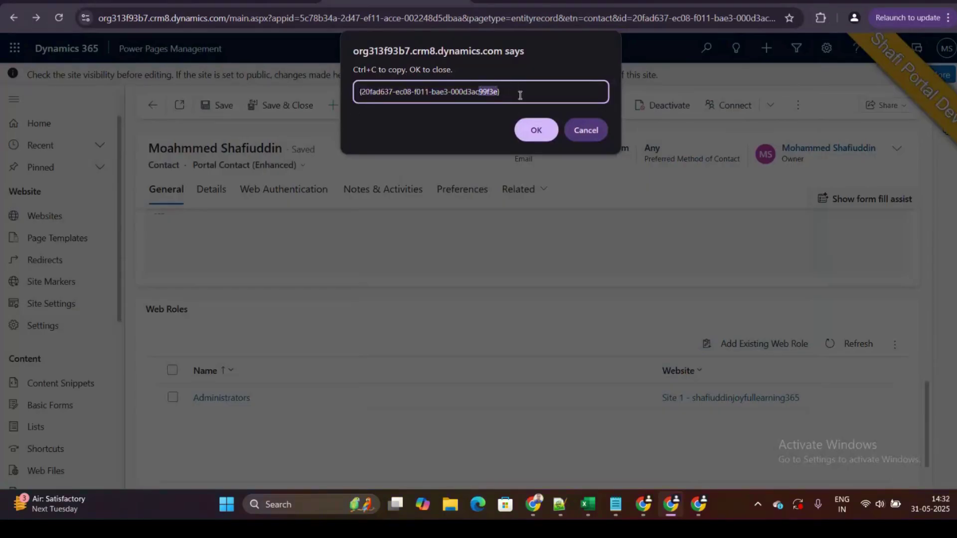
pyautogui.hotkey('shift', 'Left')
pyautogui.hotkey('shift', 'Left')
pyautogui.hotkey('shift', 'Left')
pyautogui.hotkey('shift', 'Left')
pyautogui.hotkey('shift', 'Left')
pyautogui.hotkey('shift', 'Left')
pyautogui.hotkey('shift', 'Left')
pyautogui.hotkey('shift', 'Left')
pyautogui.hotkey('shift', 'Left')
pyautogui.hotkey('shift', 'Left')
pyautogui.hotkey('shift', 'Left')
pyautogui.hotkey('shift', 'Left')
pyautogui.hotkey('shift', 'Left')
pyautogui.hotkey('shift', 'Left')
pyautogui.hotkey('shift', 'Left')
pyautogui.hotkey('shift', 'Left')
pyautogui.hotkey('shift', 'Left')
pyautogui.hotkey('shift', 'Left')
pyautogui.hotkey('shift', 'Left')
pyautogui.hotkey('shift', 'Left')
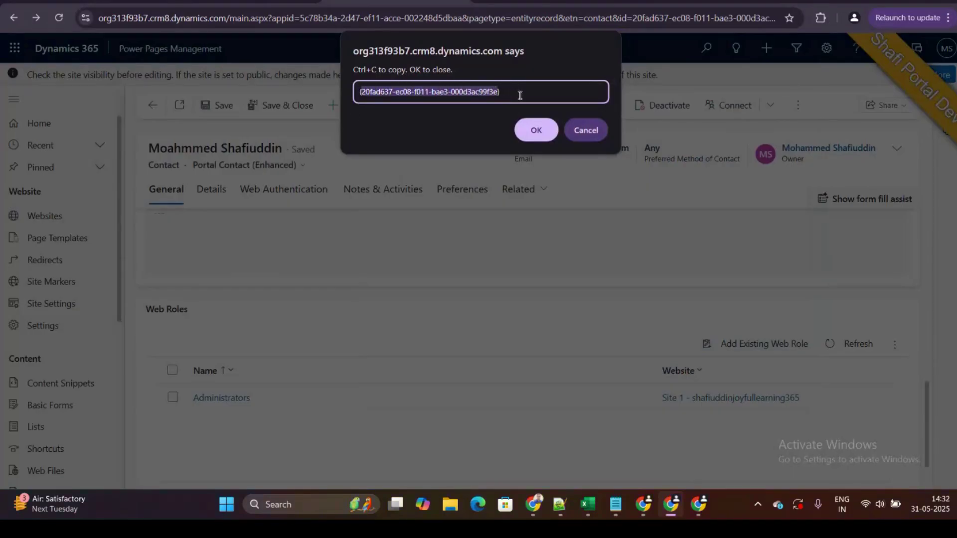
pyautogui.hotkey('ctrl', 'c')
# Step: Switch back to Power Automate and paste the contact's record ID as the Contact Guid
pyautogui.click(231, 3)
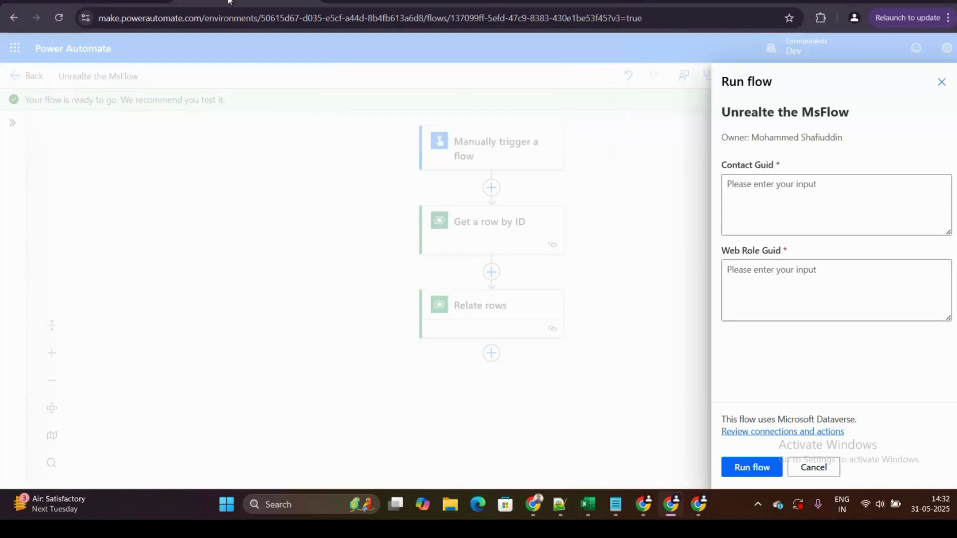
pyautogui.click(831, 209)
pyautogui.hotkey('ctrl', 'v')
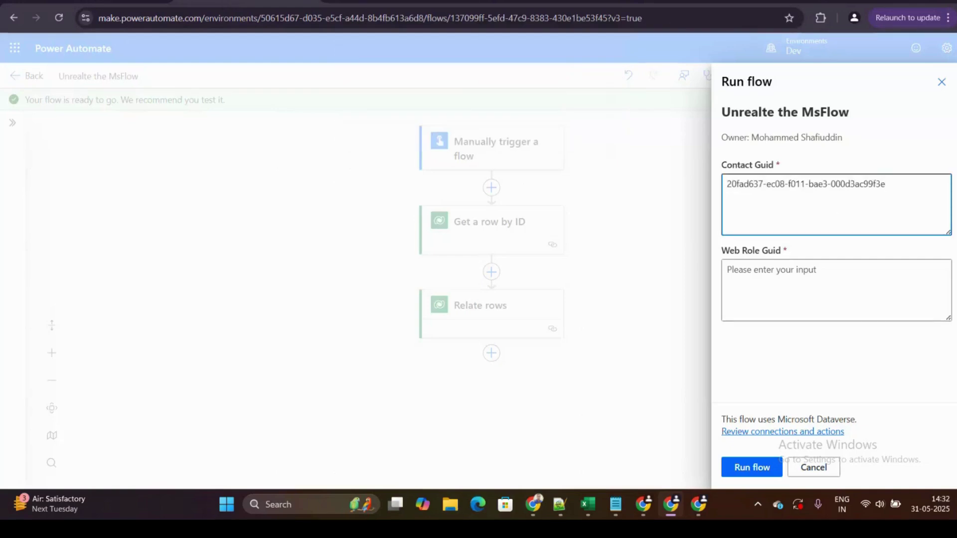
# Step: Switch to Power Pages Management in Dynamics 365 and open the Anonymous Users web role
pyautogui.hotkey('ctrl', 'shift', 'Tab')
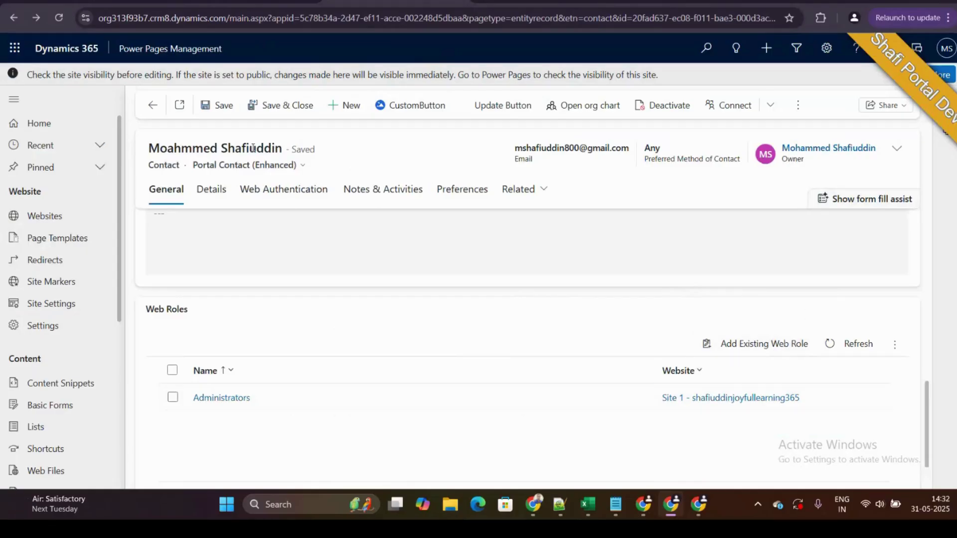
pyautogui.moveTo(122, 279); pyautogui.dragTo(122, 367)
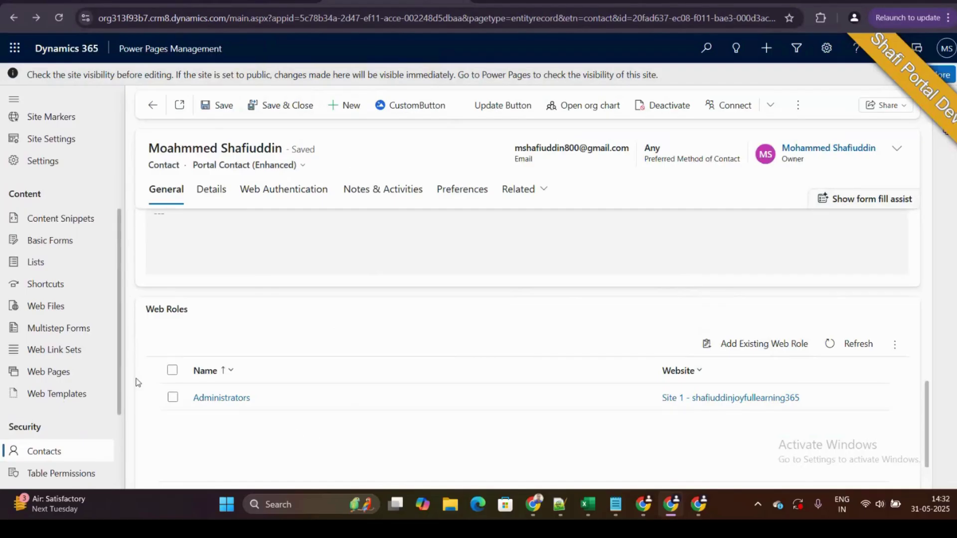
pyautogui.moveTo(122, 356); pyautogui.dragTo(121, 450)
pyautogui.click(81, 460)
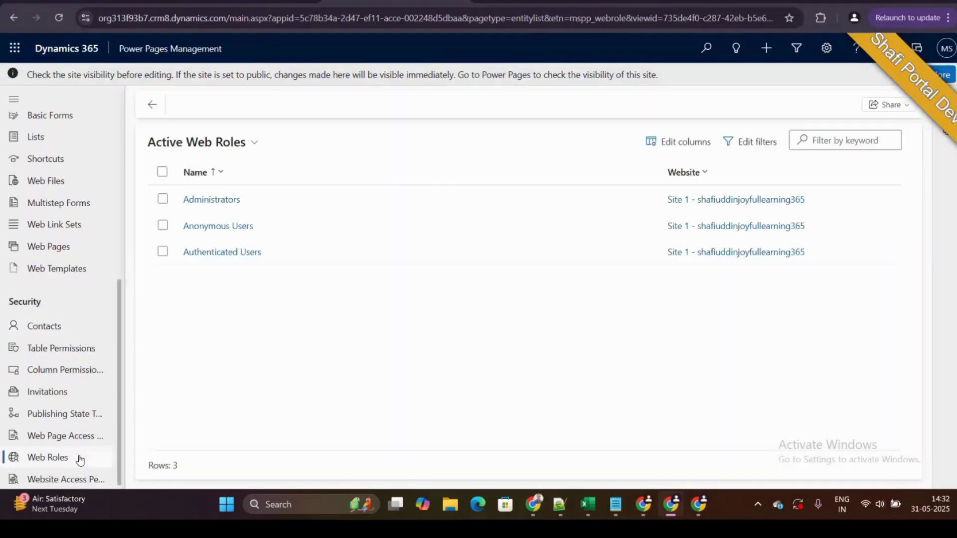
pyautogui.click(269, 232)
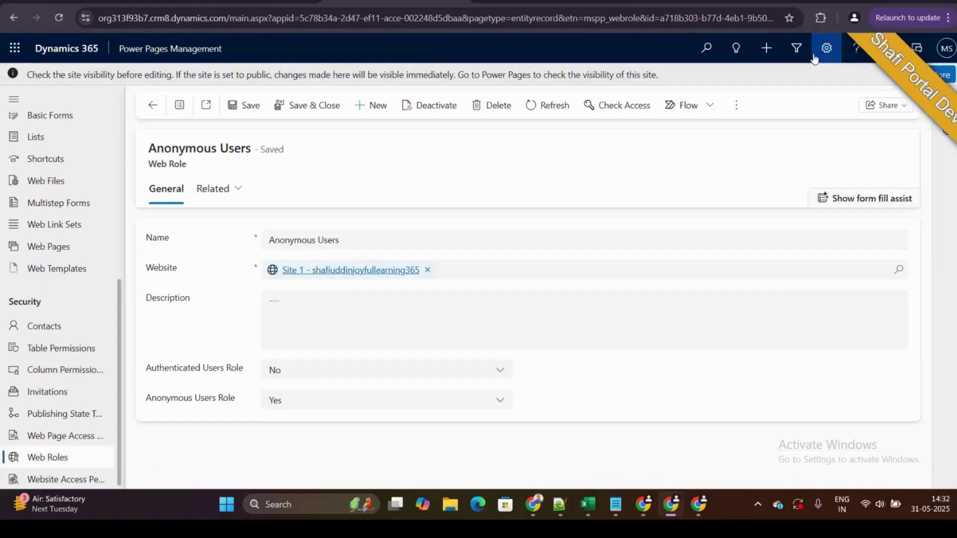
# Step: Copy the Anonymous Users web role's record ID without the braces using Level up, and return to the run form in Power Automate
pyautogui.click(820, 18)
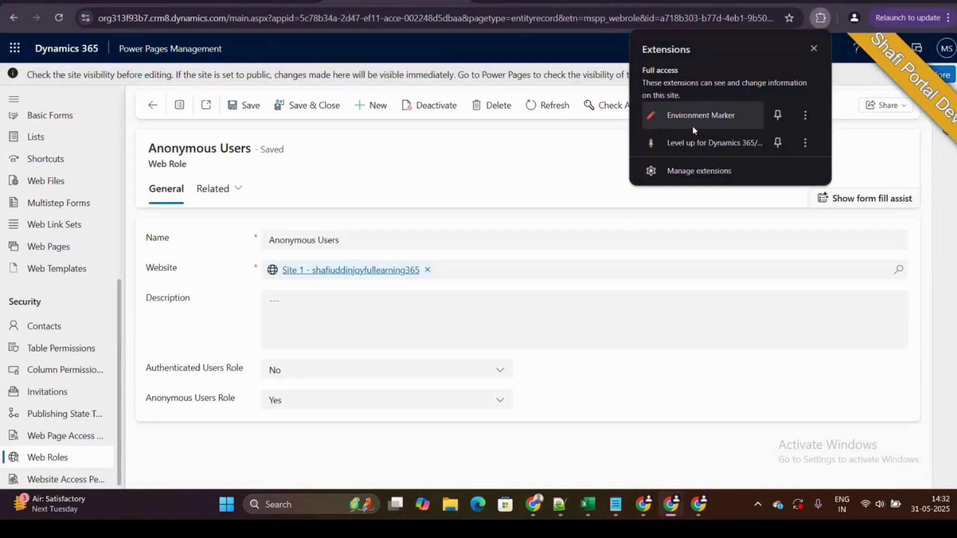
pyautogui.click(714, 143)
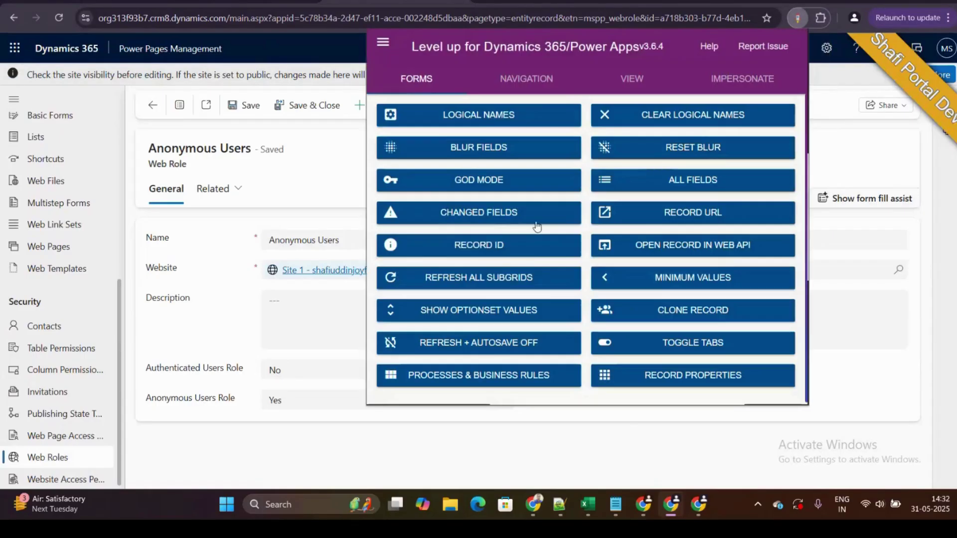
pyautogui.click(509, 250)
pyautogui.click(551, 101)
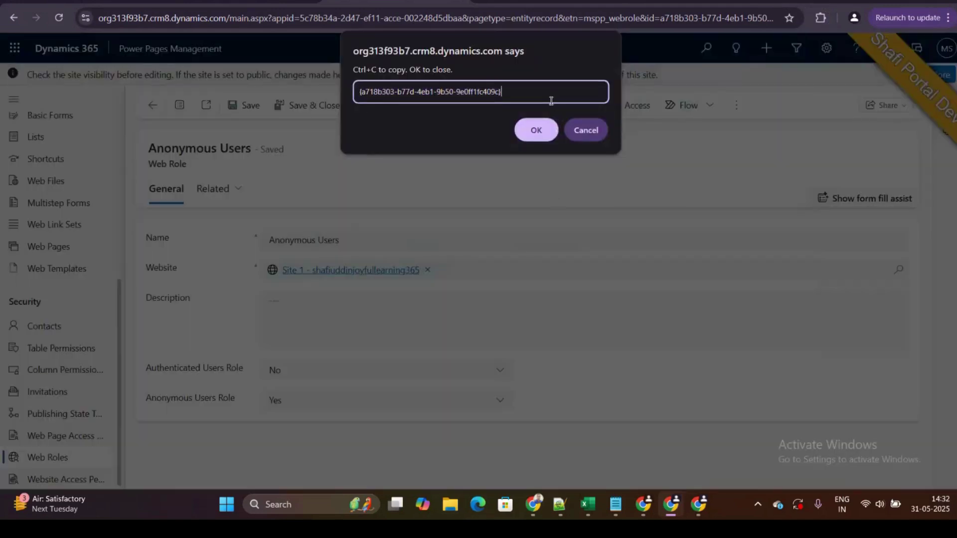
pyautogui.hotkey('shift', 'Left')
pyautogui.hotkey('shift', 'Left')
pyautogui.hotkey('shift', 'Left')
pyautogui.hotkey('shift', 'Left')
pyautogui.hotkey('shift', 'Left')
pyautogui.hotkey('shift', 'Left')
pyautogui.hotkey('shift', 'Left')
pyautogui.hotkey('shift', 'Left')
pyautogui.hotkey('shift', 'Left')
pyautogui.hotkey('shift', 'Left')
pyautogui.hotkey('shift', 'Left')
pyautogui.hotkey('shift', 'Left')
pyautogui.hotkey('shift', 'Left')
pyautogui.hotkey('shift', 'Left')
pyautogui.hotkey('shift', 'Left')
pyautogui.hotkey('shift', 'Left')
pyautogui.hotkey('shift', 'Left')
pyautogui.hotkey('shift', 'Left')
pyautogui.hotkey('shift', 'Left')
pyautogui.hotkey('shift', 'Left')
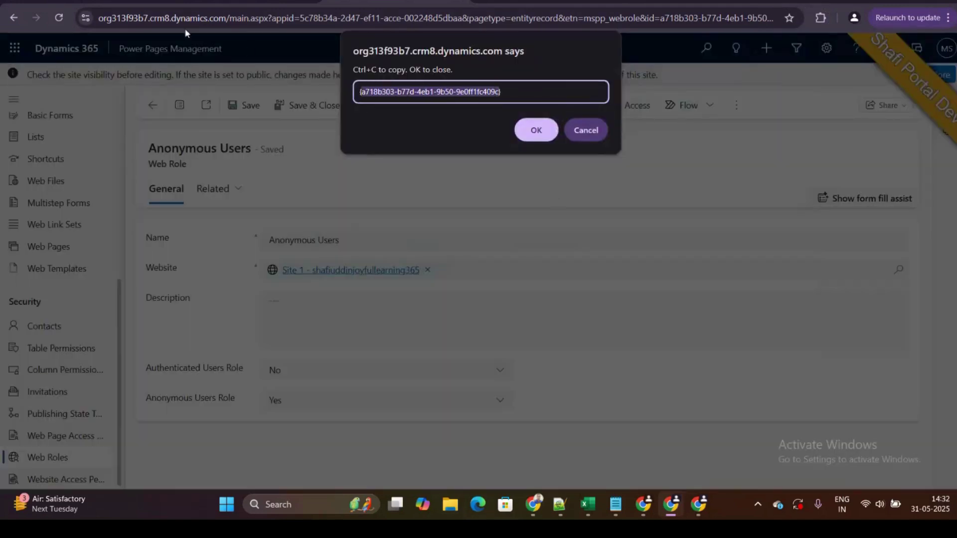
pyautogui.hotkey('ctrl', 'Tab')
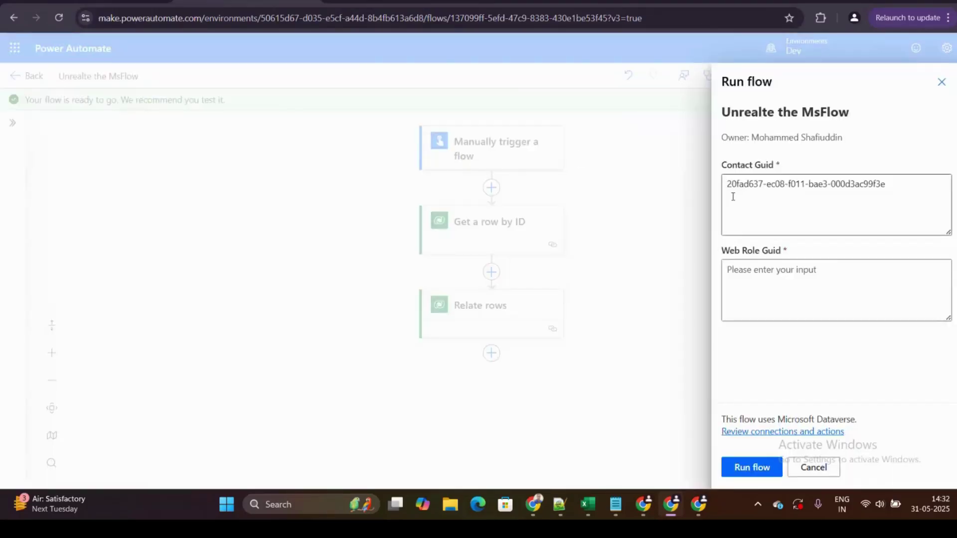
# Step: Paste the Anonymous Users role's record ID as the Web Role Guid, run the flow and close the run form
pyautogui.click(748, 288)
pyautogui.hotkey('ctrl', 'v')
pyautogui.click(789, 387)
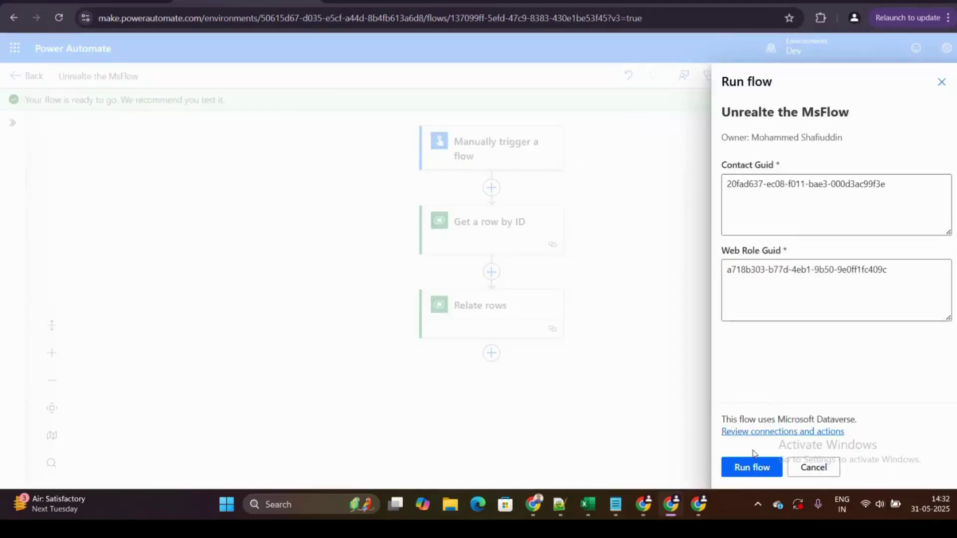
pyautogui.click(758, 466)
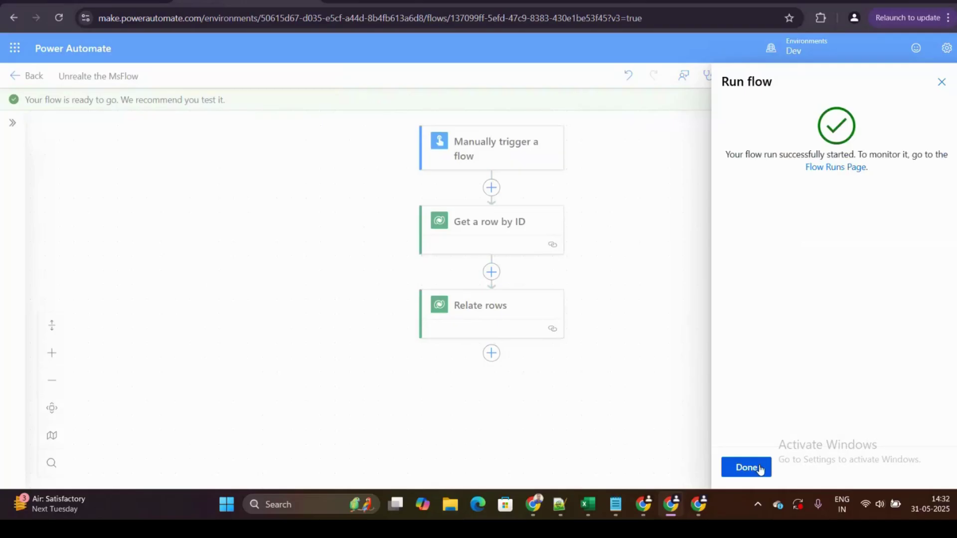
pyautogui.click(759, 467)
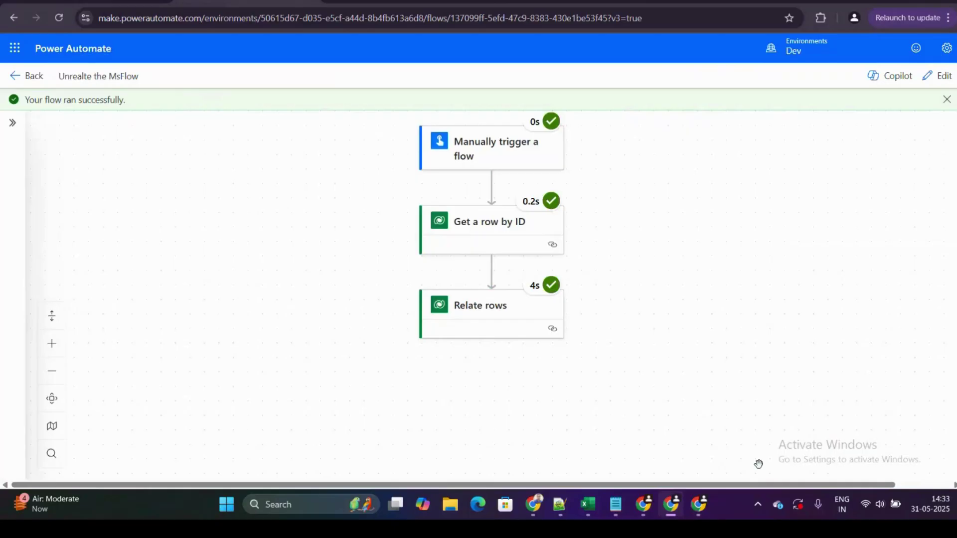
# Step: Switch to Power Pages Management in Dynamics 365, return to the portal contact and check its Web Roles list
pyautogui.click(370, 1)
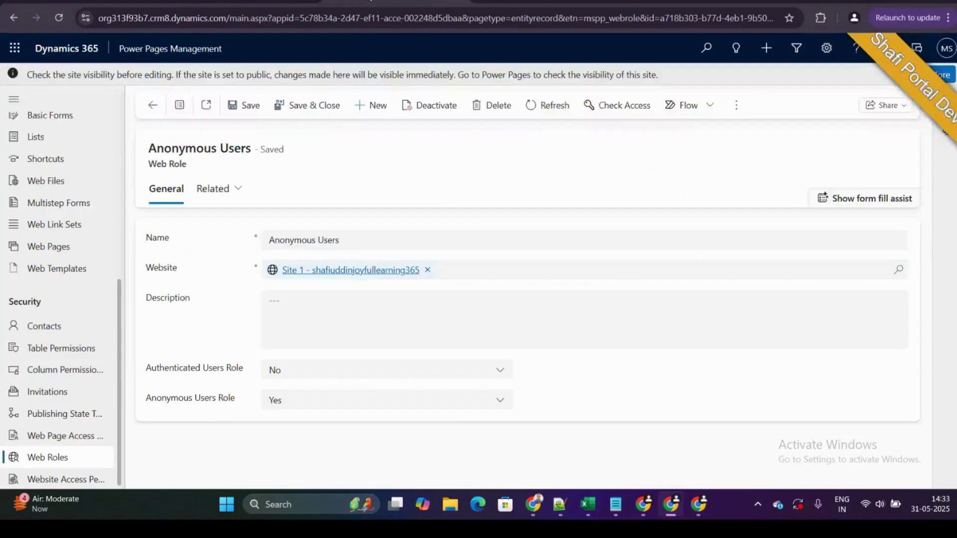
pyautogui.click(13, 18)
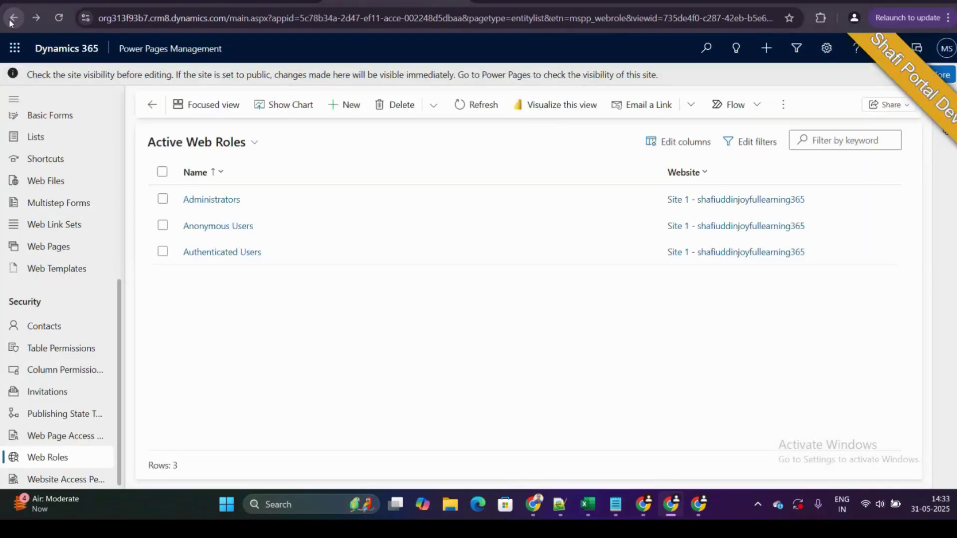
pyautogui.click(12, 19)
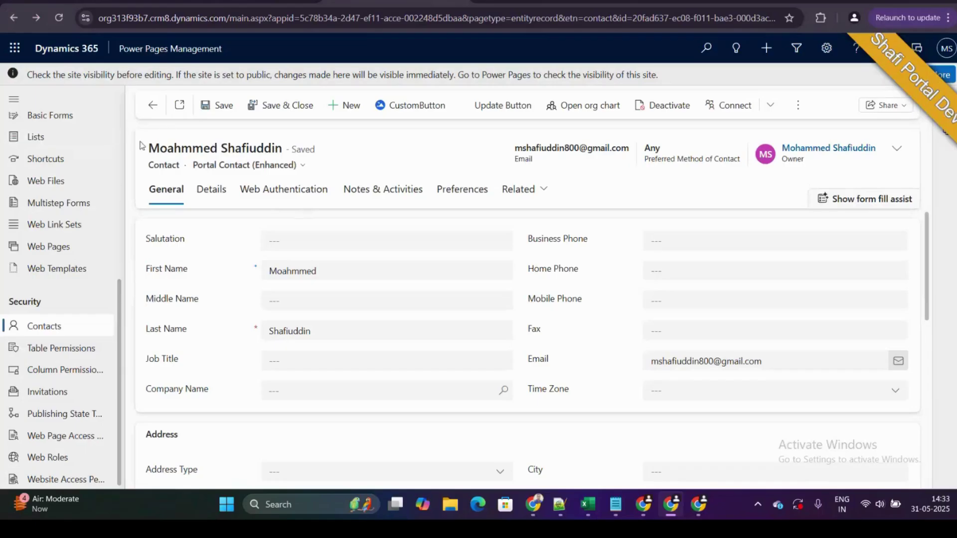
pyautogui.scroll(-8, 905, 303)
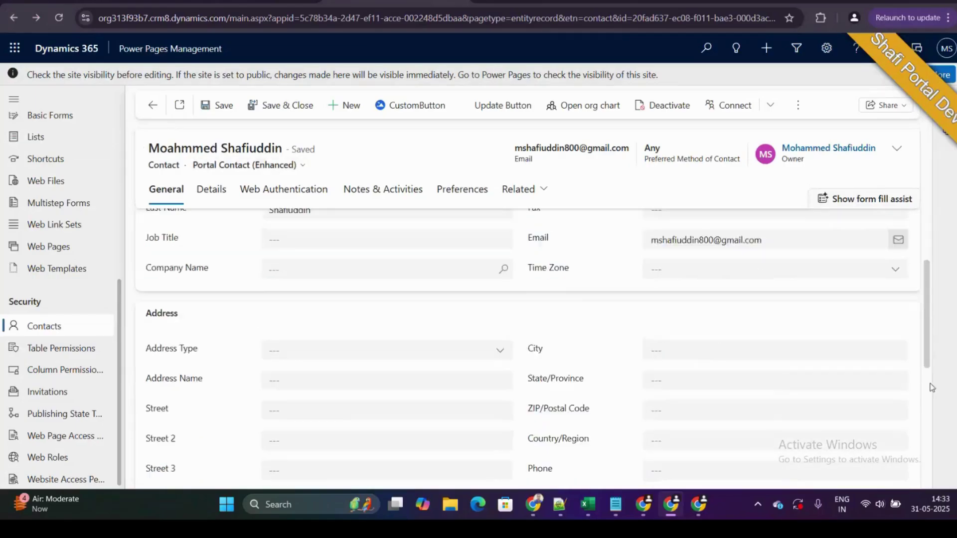
pyautogui.scroll(-3, 949, 486)
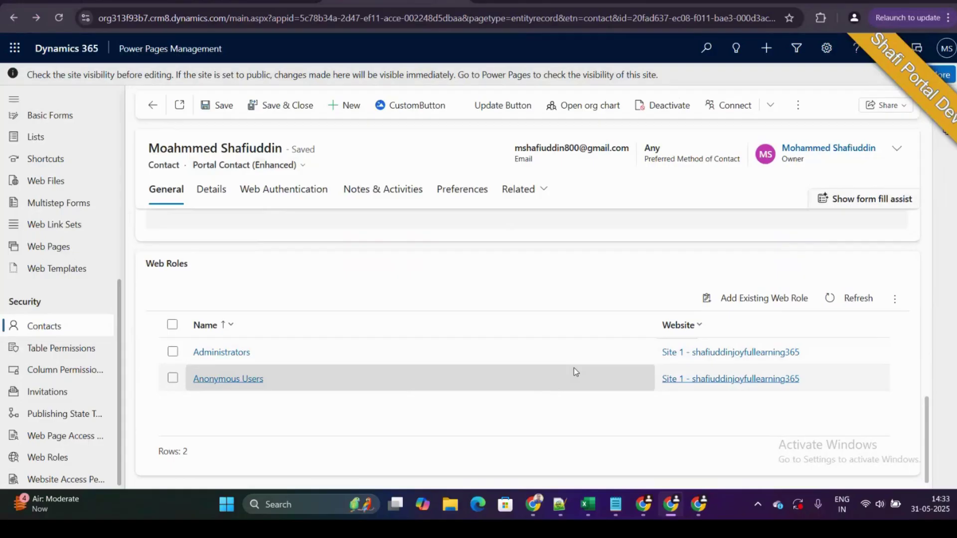
# Step: Switch back to Power Automate, reopen the flow for editing and review the parameters of Get a row by ID and Relate rows
pyautogui.hotkey('ctrl', 'Tab')
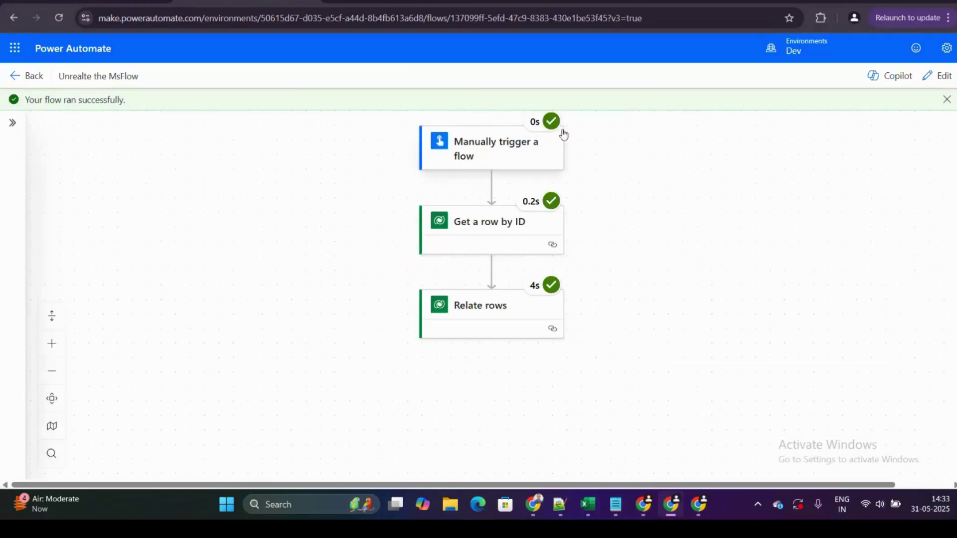
pyautogui.click(940, 78)
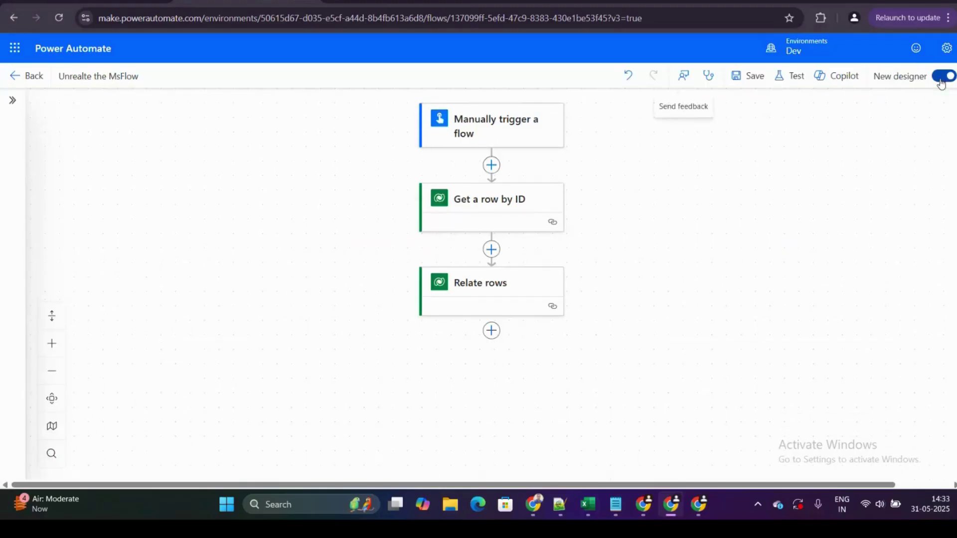
pyautogui.click(479, 205)
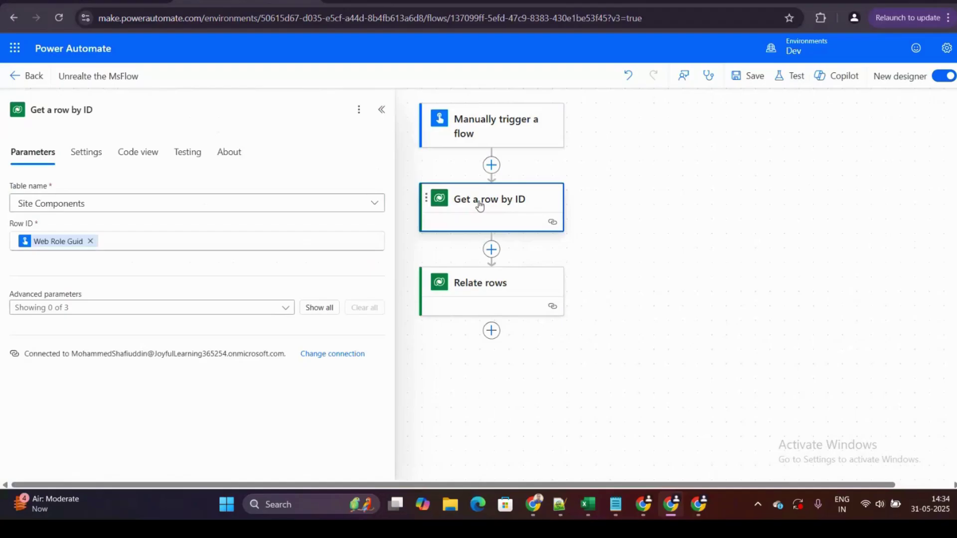
pyautogui.click(464, 293)
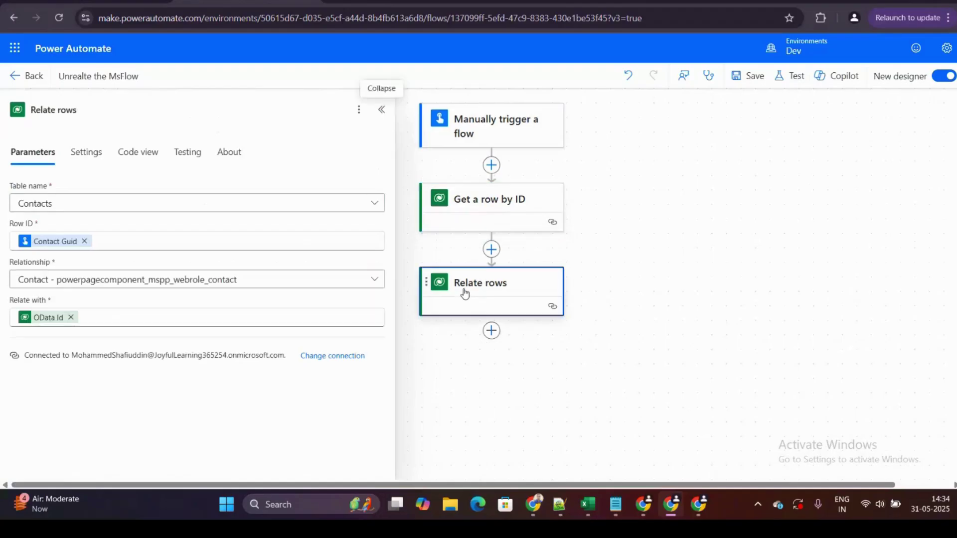